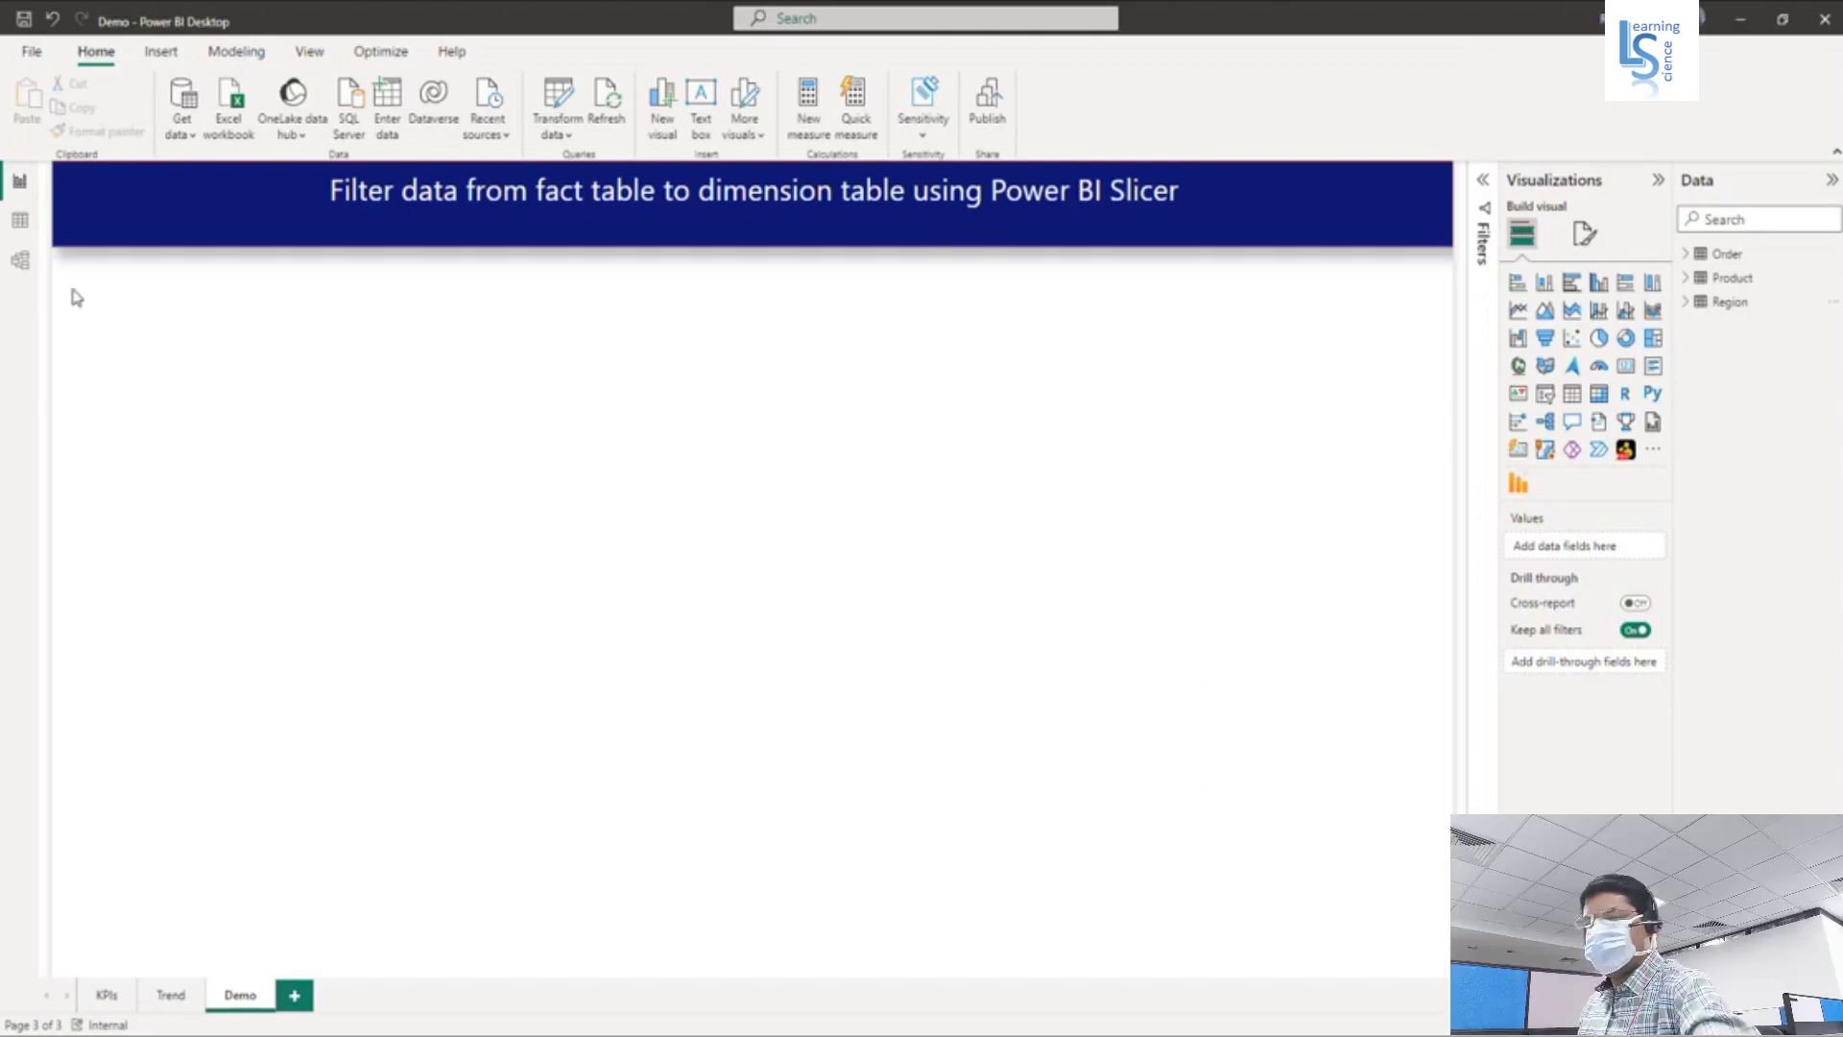
Step: Switch to Model view to see the Region and Product tables linked one-to-many to Order
{"action": "left_click", "coordinate": [20, 261]}
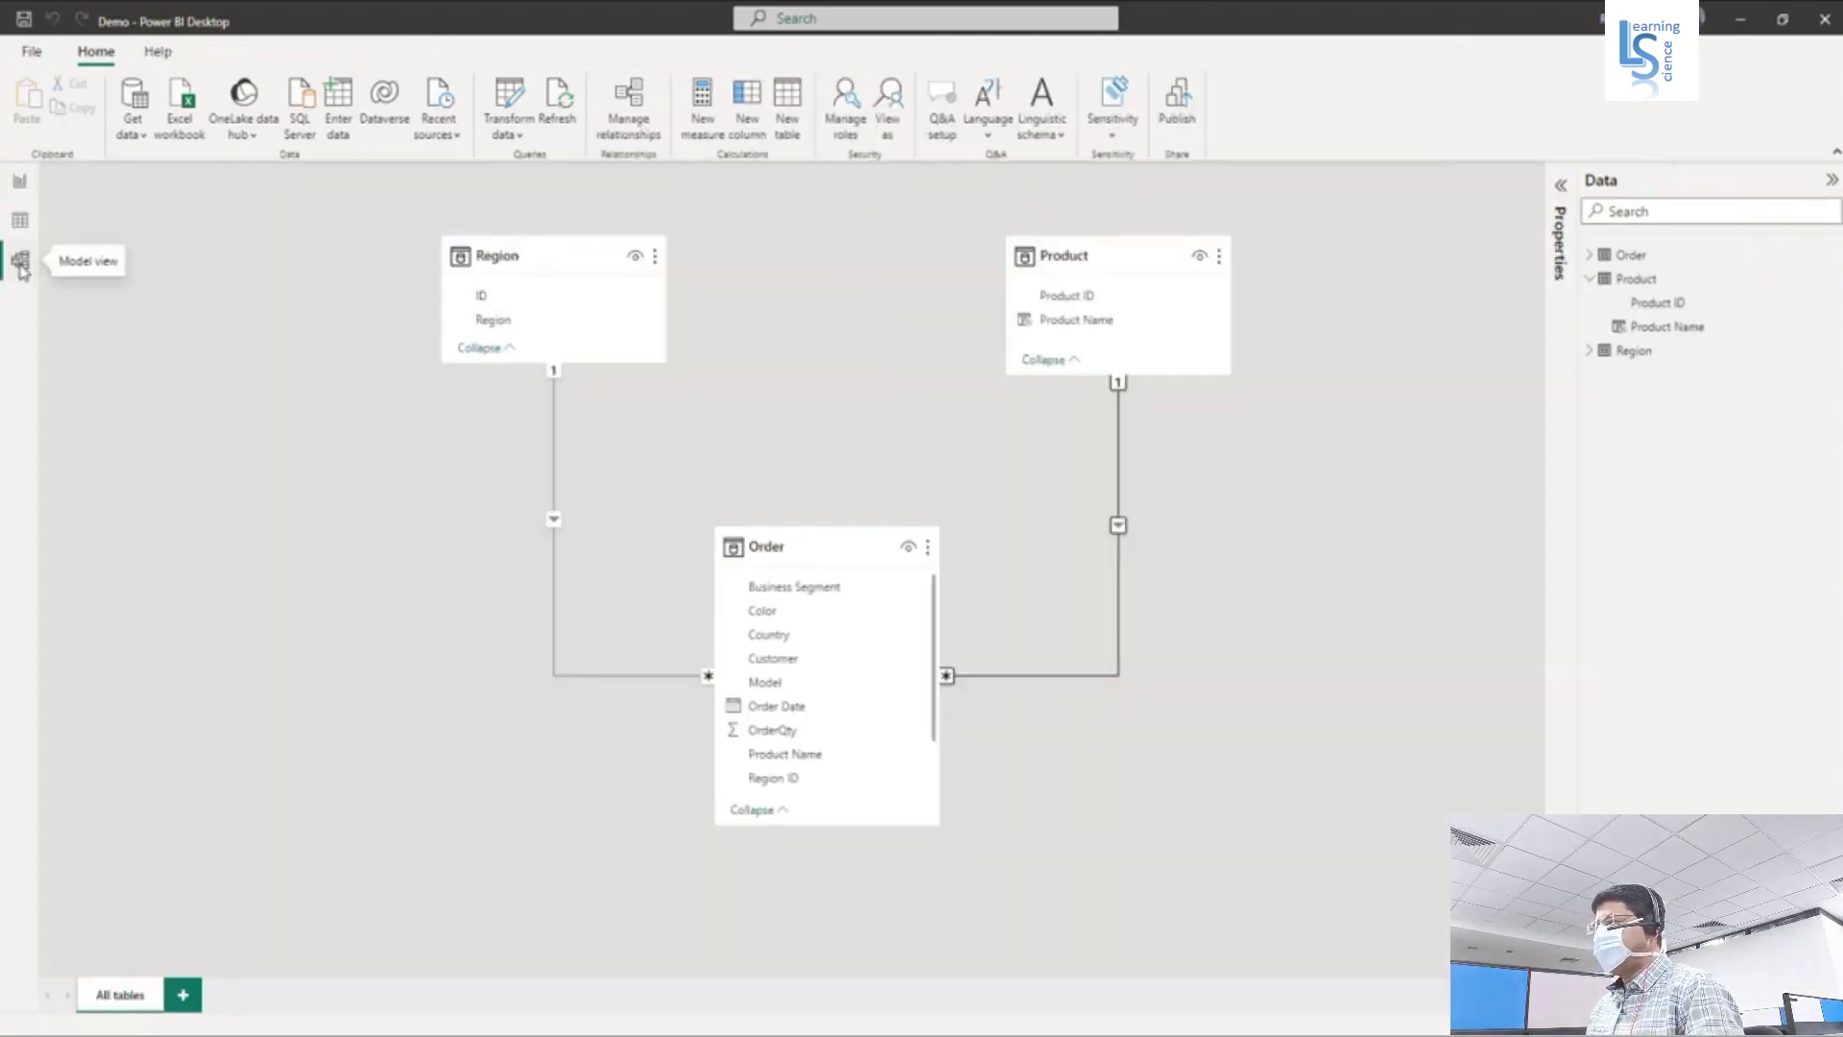
Step: Select the Region, Product and Order tables in turn, then go back to the Demo report page
{"action": "left_click", "coordinate": [536, 252]}
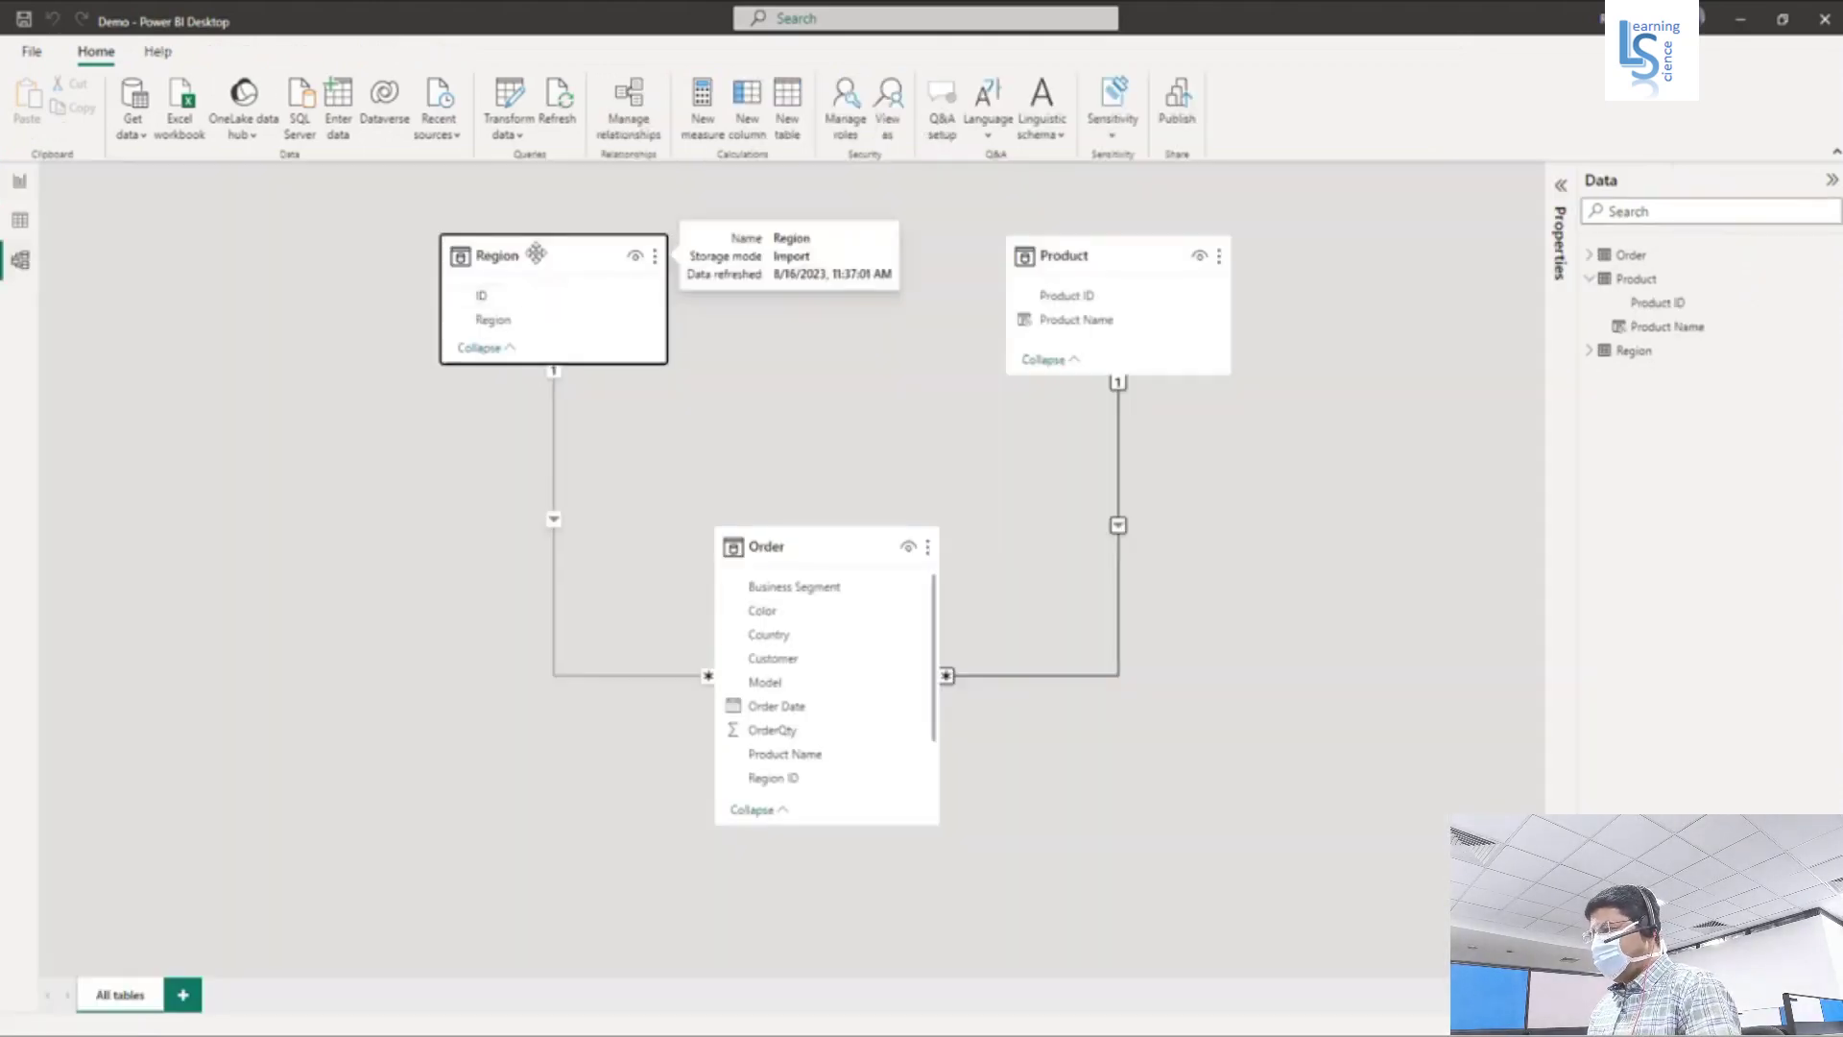
{"action": "left_click", "coordinate": [1136, 255]}
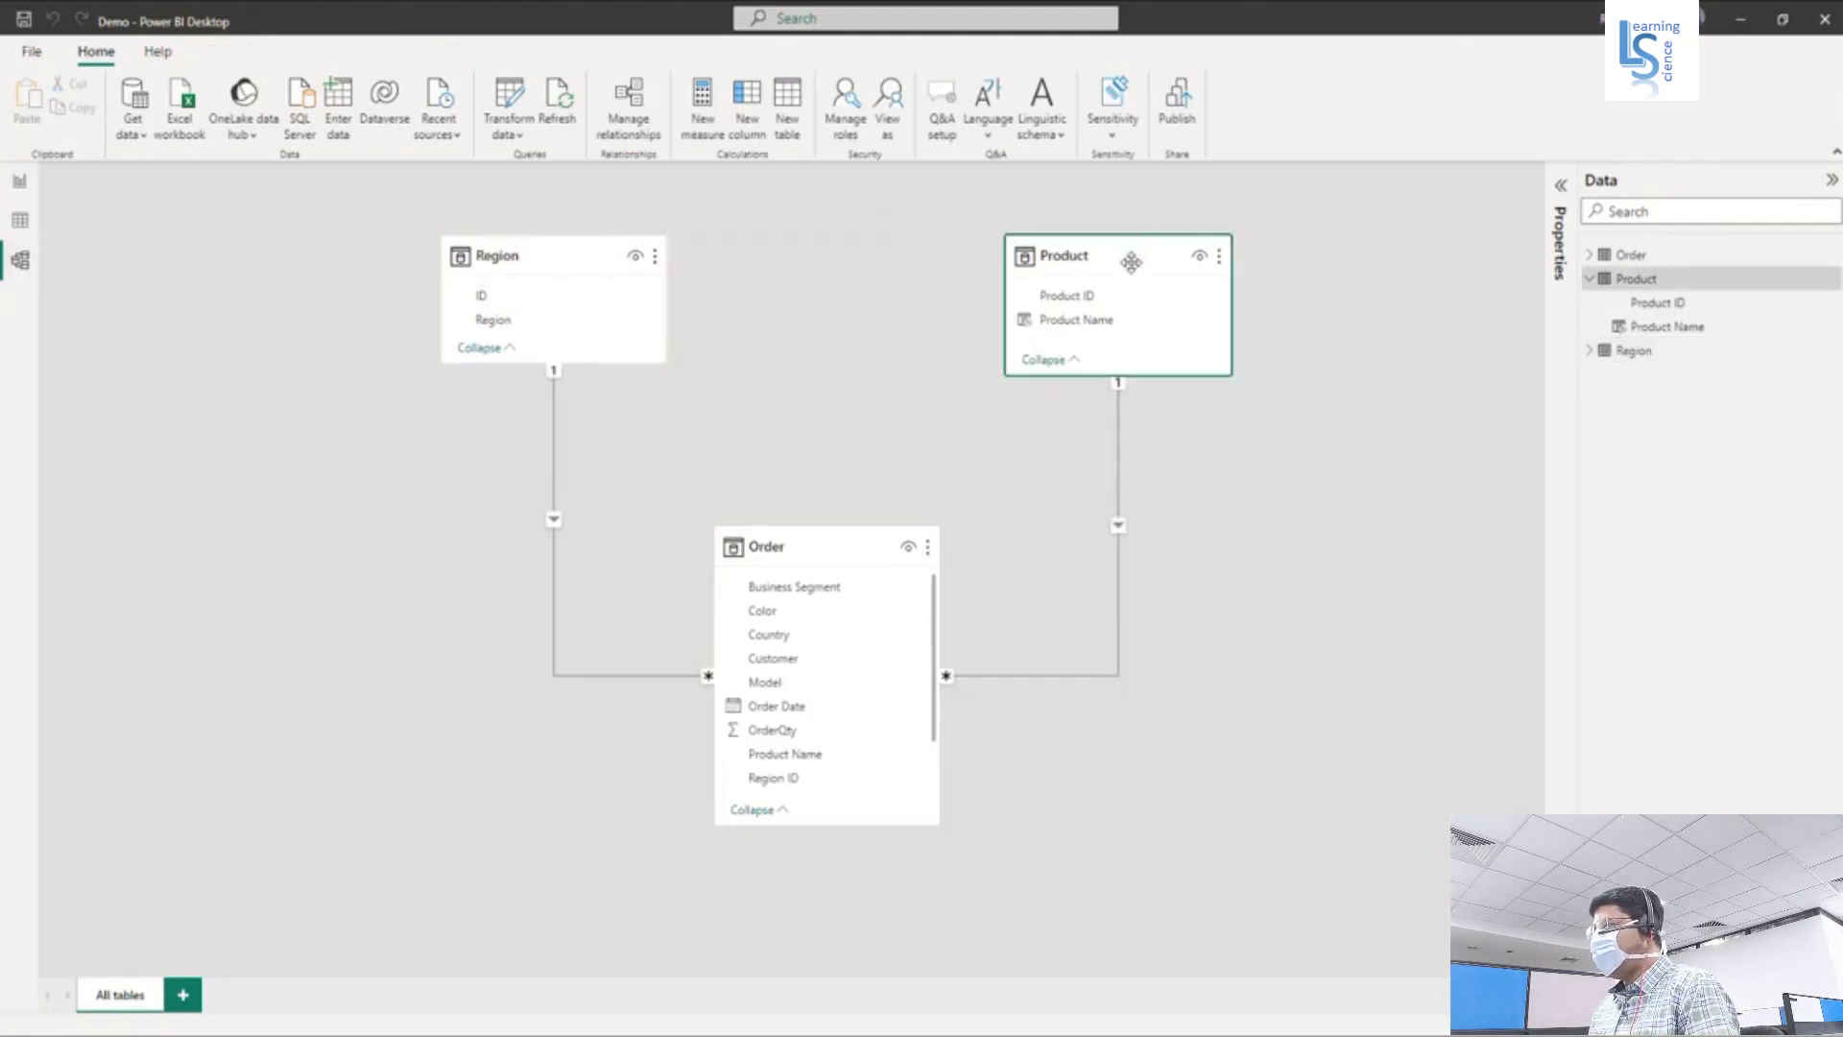
{"action": "left_click", "coordinate": [798, 549]}
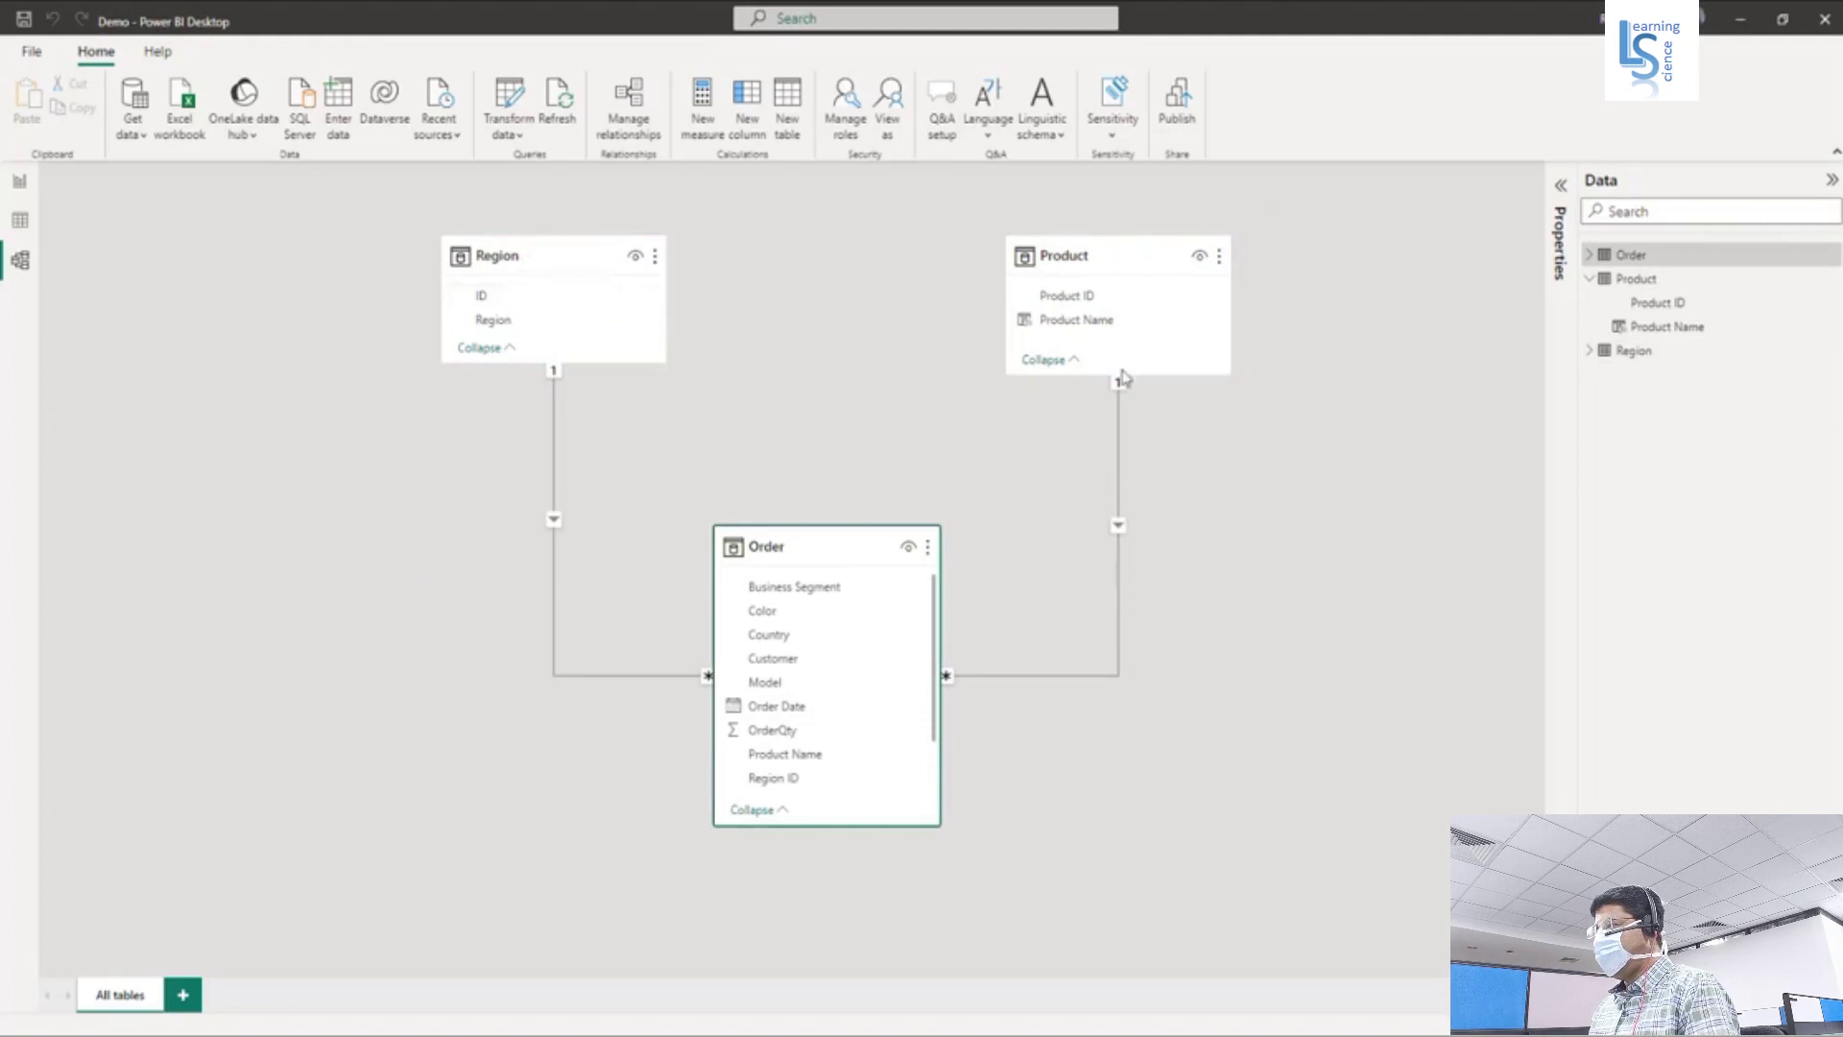
{"action": "mouse_move", "coordinate": [768, 543]}
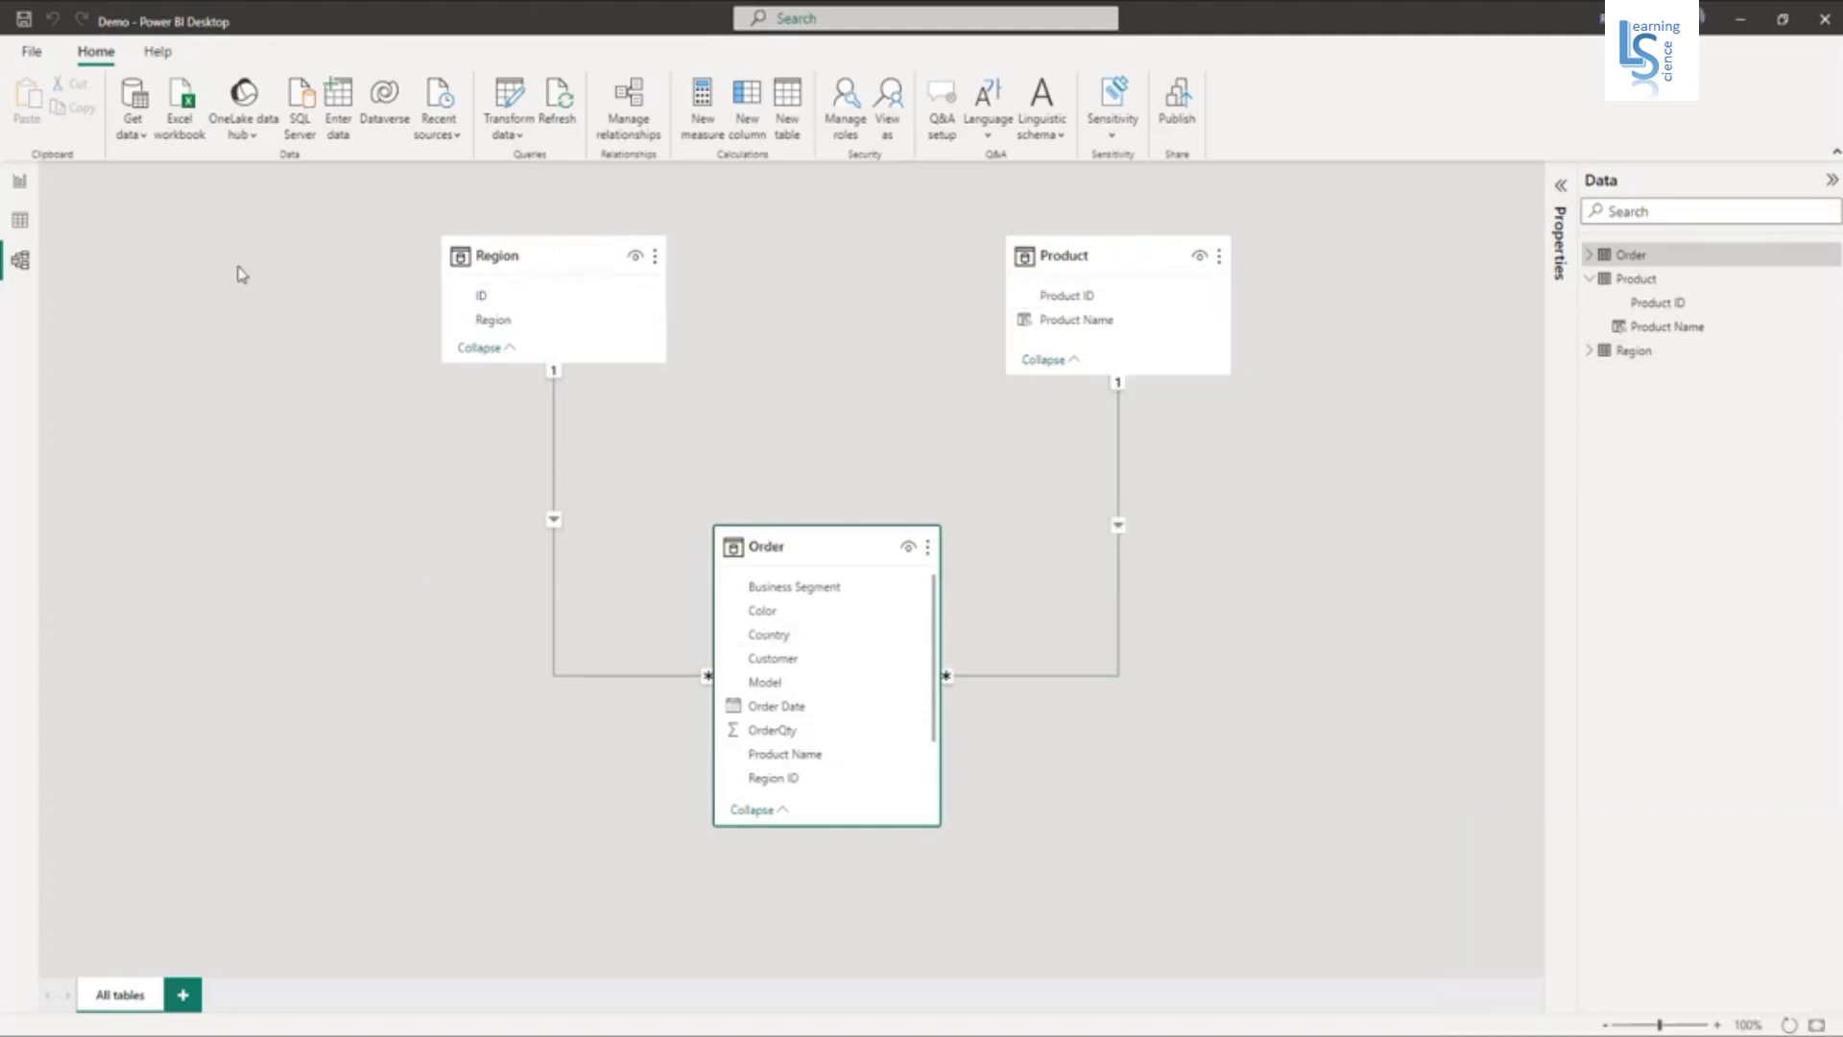
{"action": "left_click", "coordinate": [20, 188]}
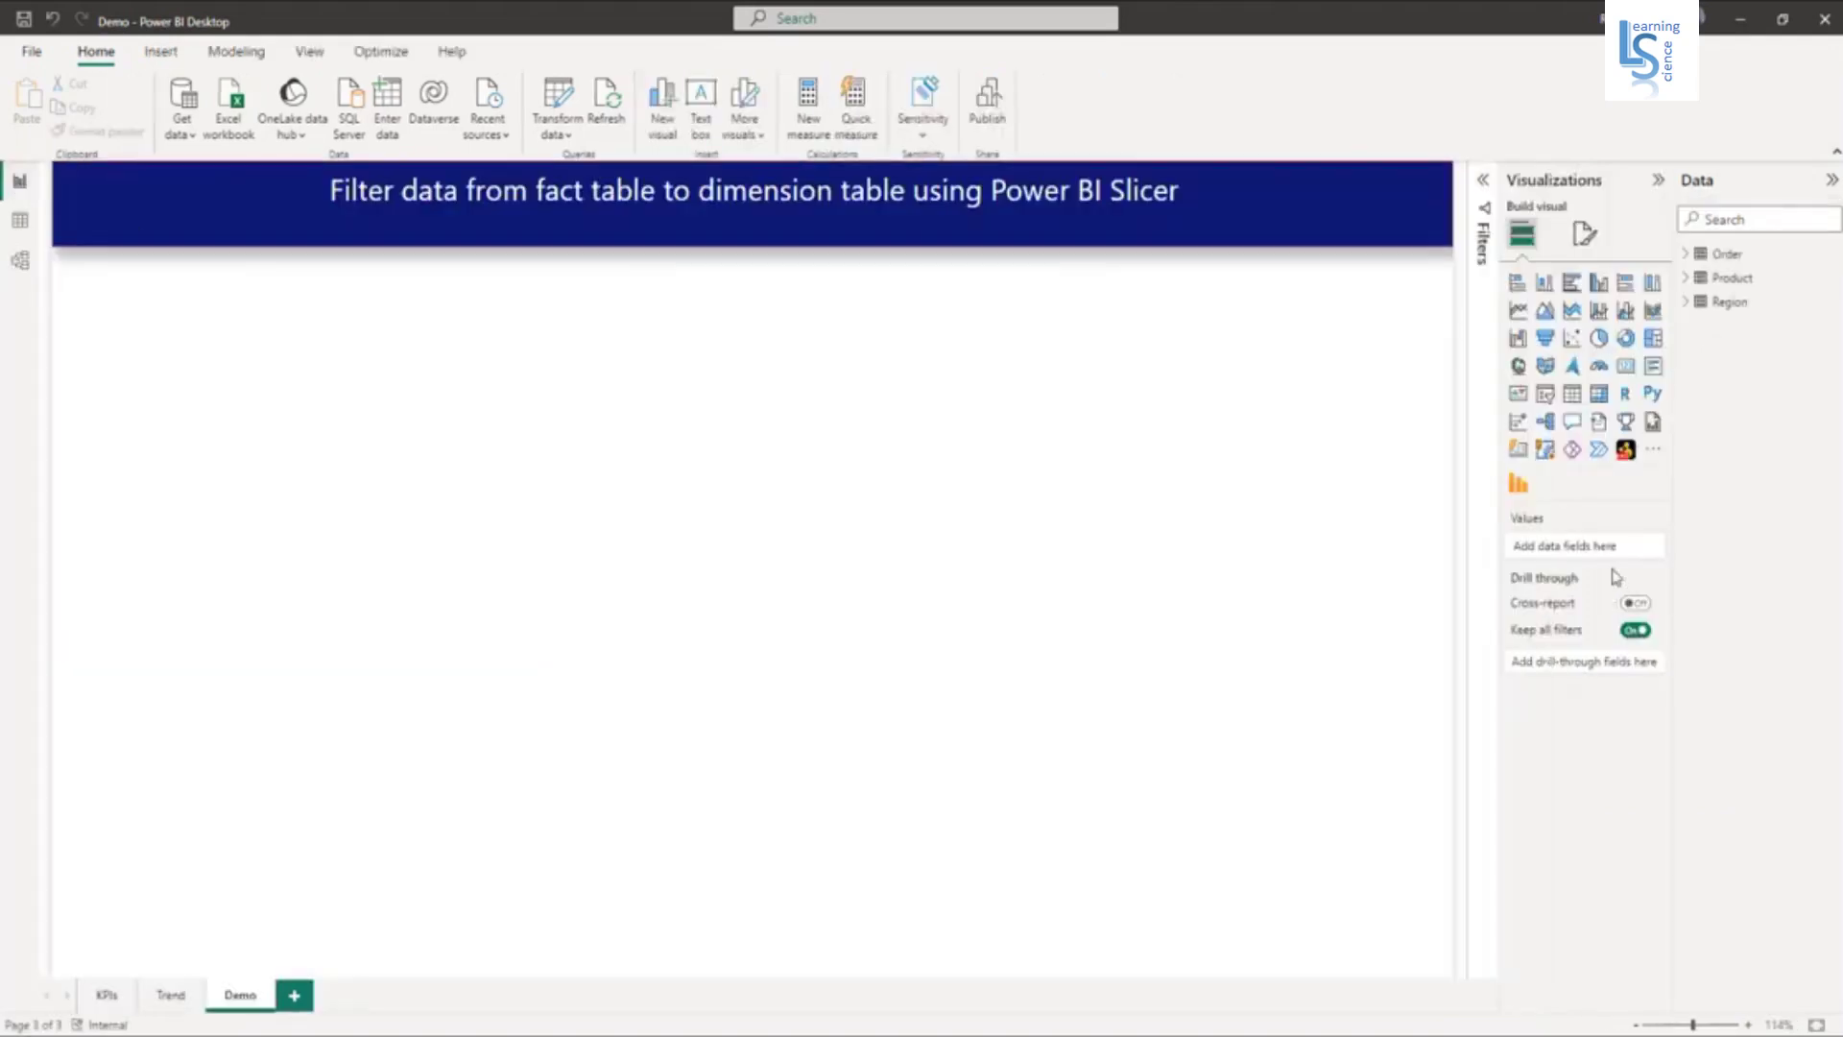
Step: Add a table visual and resize it into a narrow column from the title banner to the page bottom
{"action": "left_click", "coordinate": [1572, 402]}
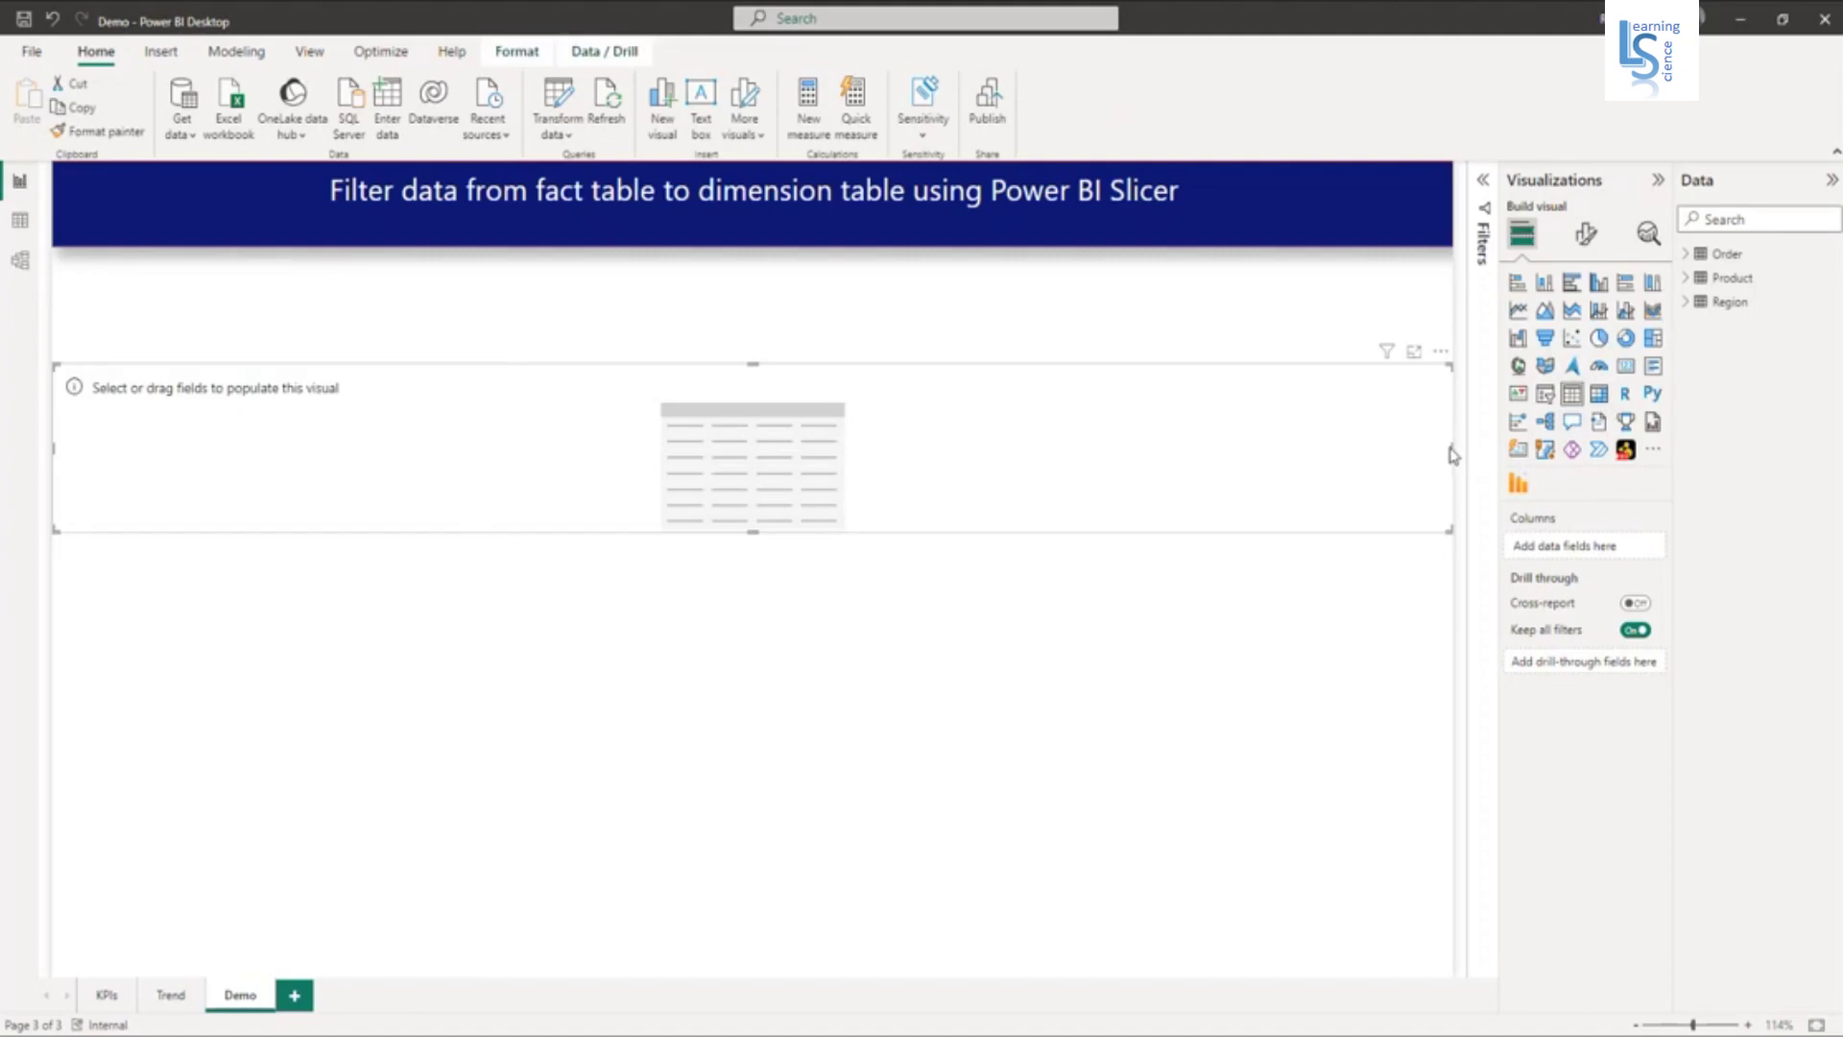
{"action": "left_click_drag", "start_coordinate": [1451, 449], "coordinate": [375, 471]}
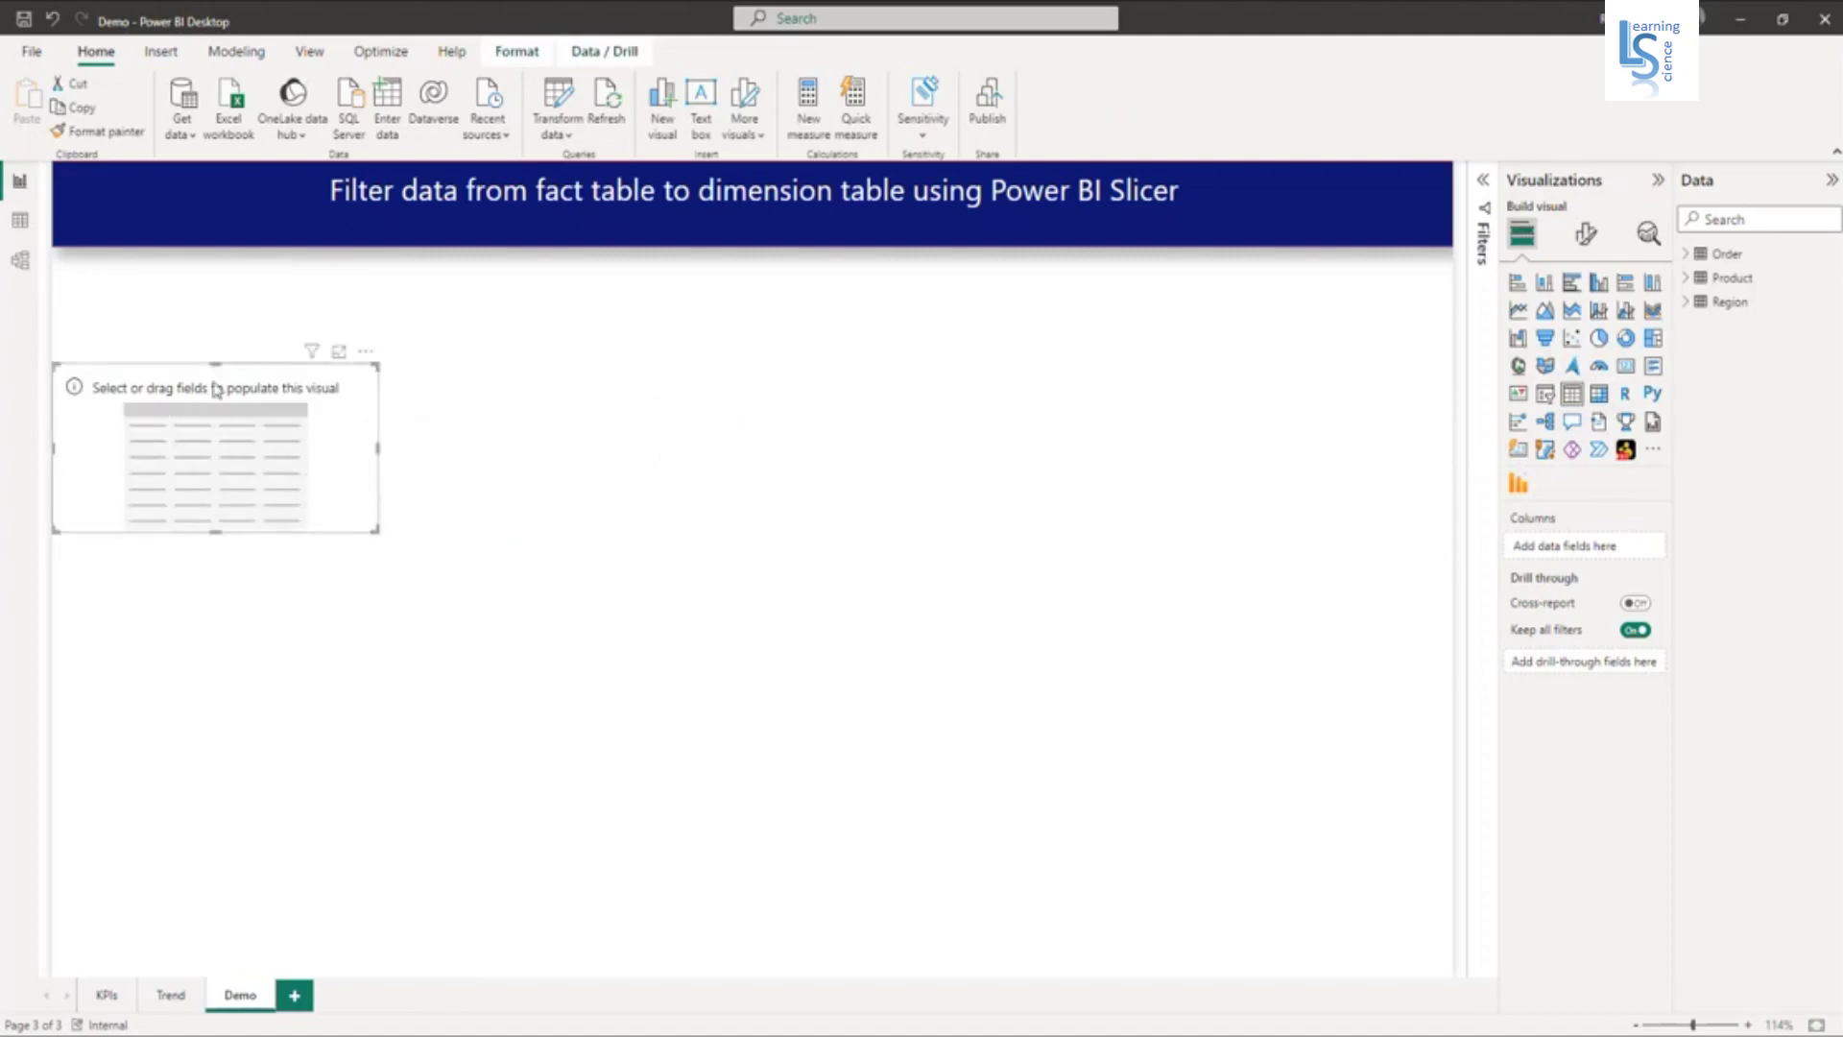
{"action": "left_click_drag", "start_coordinate": [215, 365], "coordinate": [222, 259]}
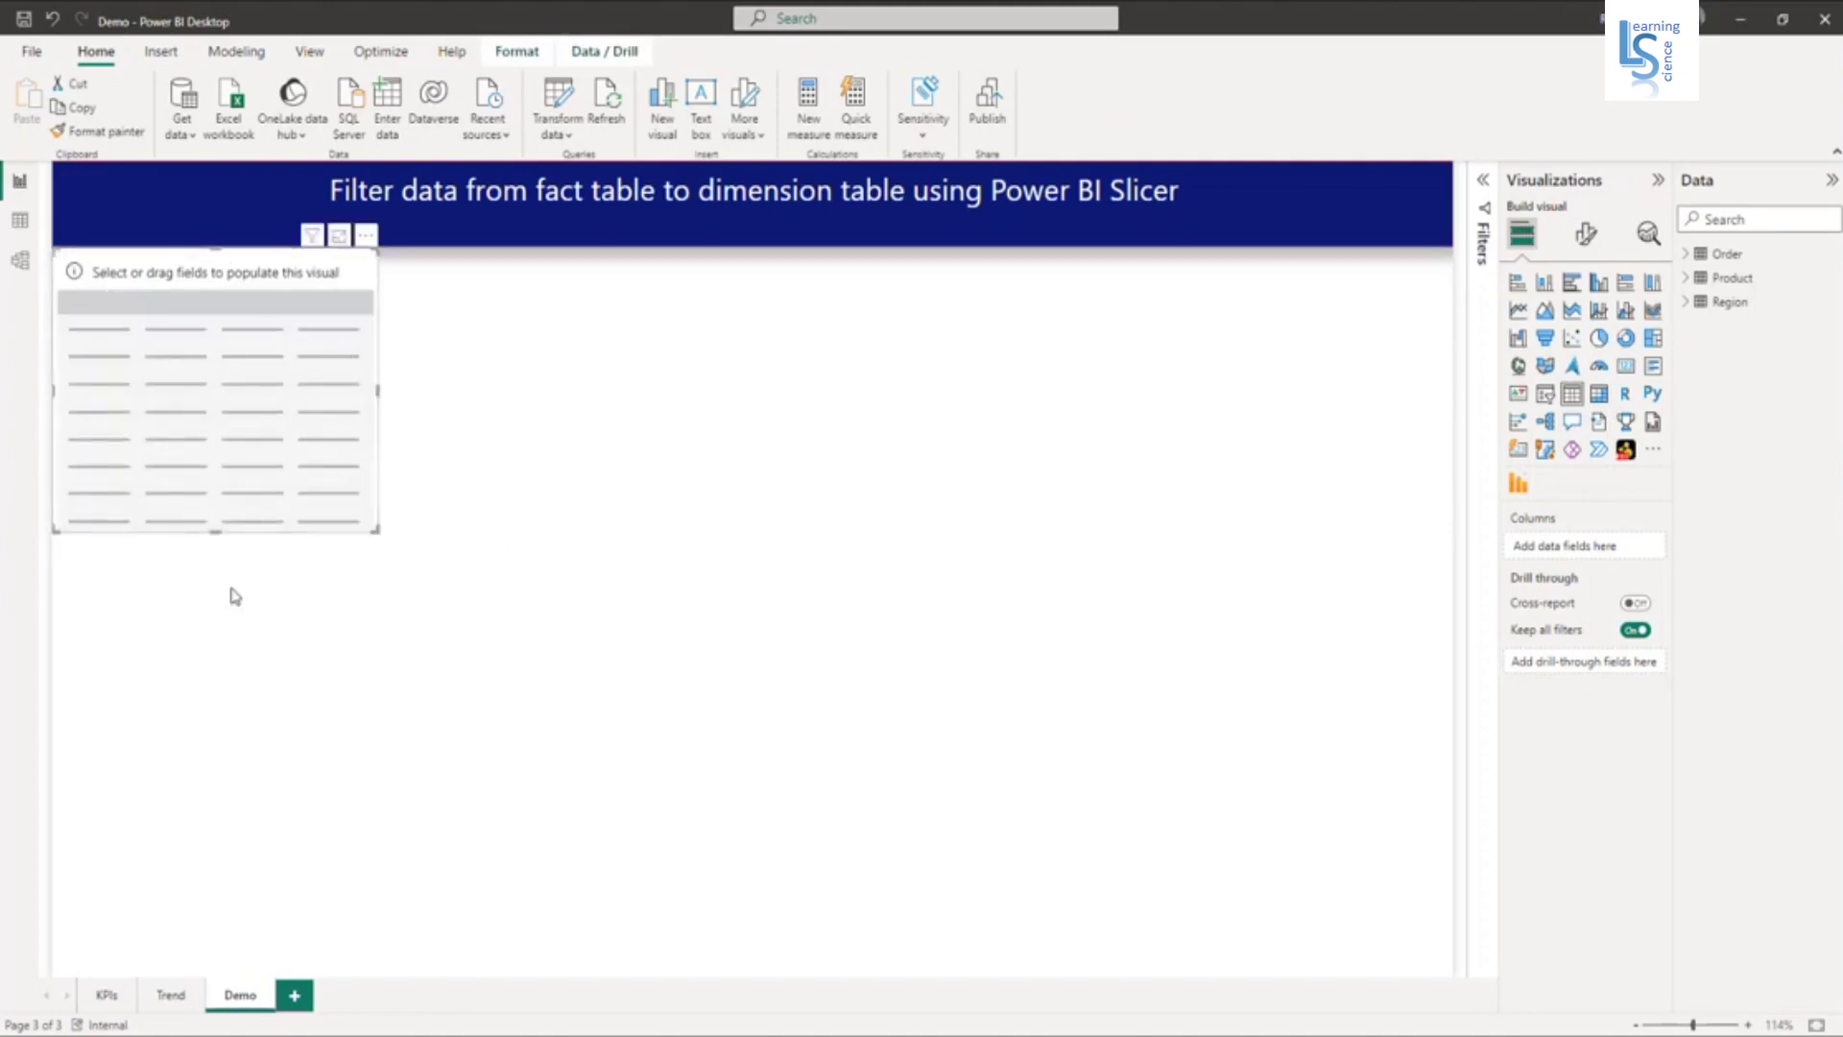
{"action": "left_click_drag", "start_coordinate": [215, 531], "coordinate": [262, 973]}
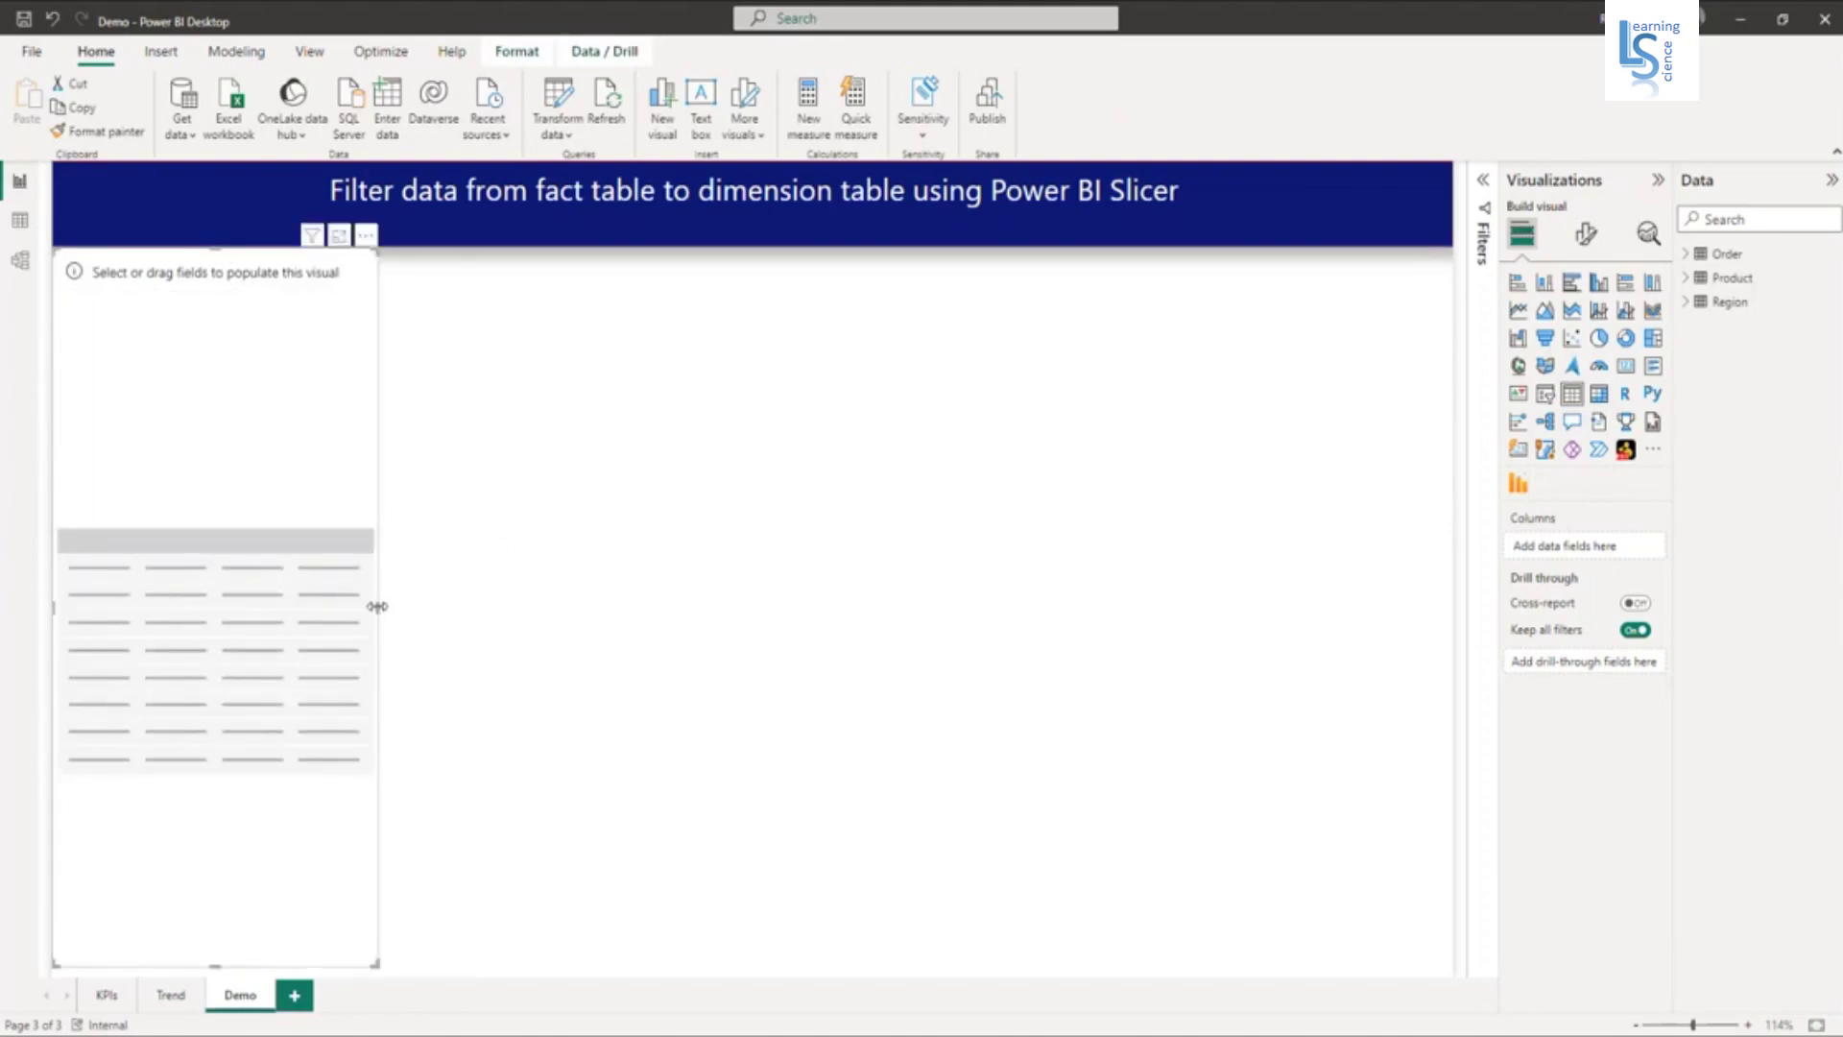
{"action": "left_click_drag", "start_coordinate": [377, 606], "coordinate": [462, 606]}
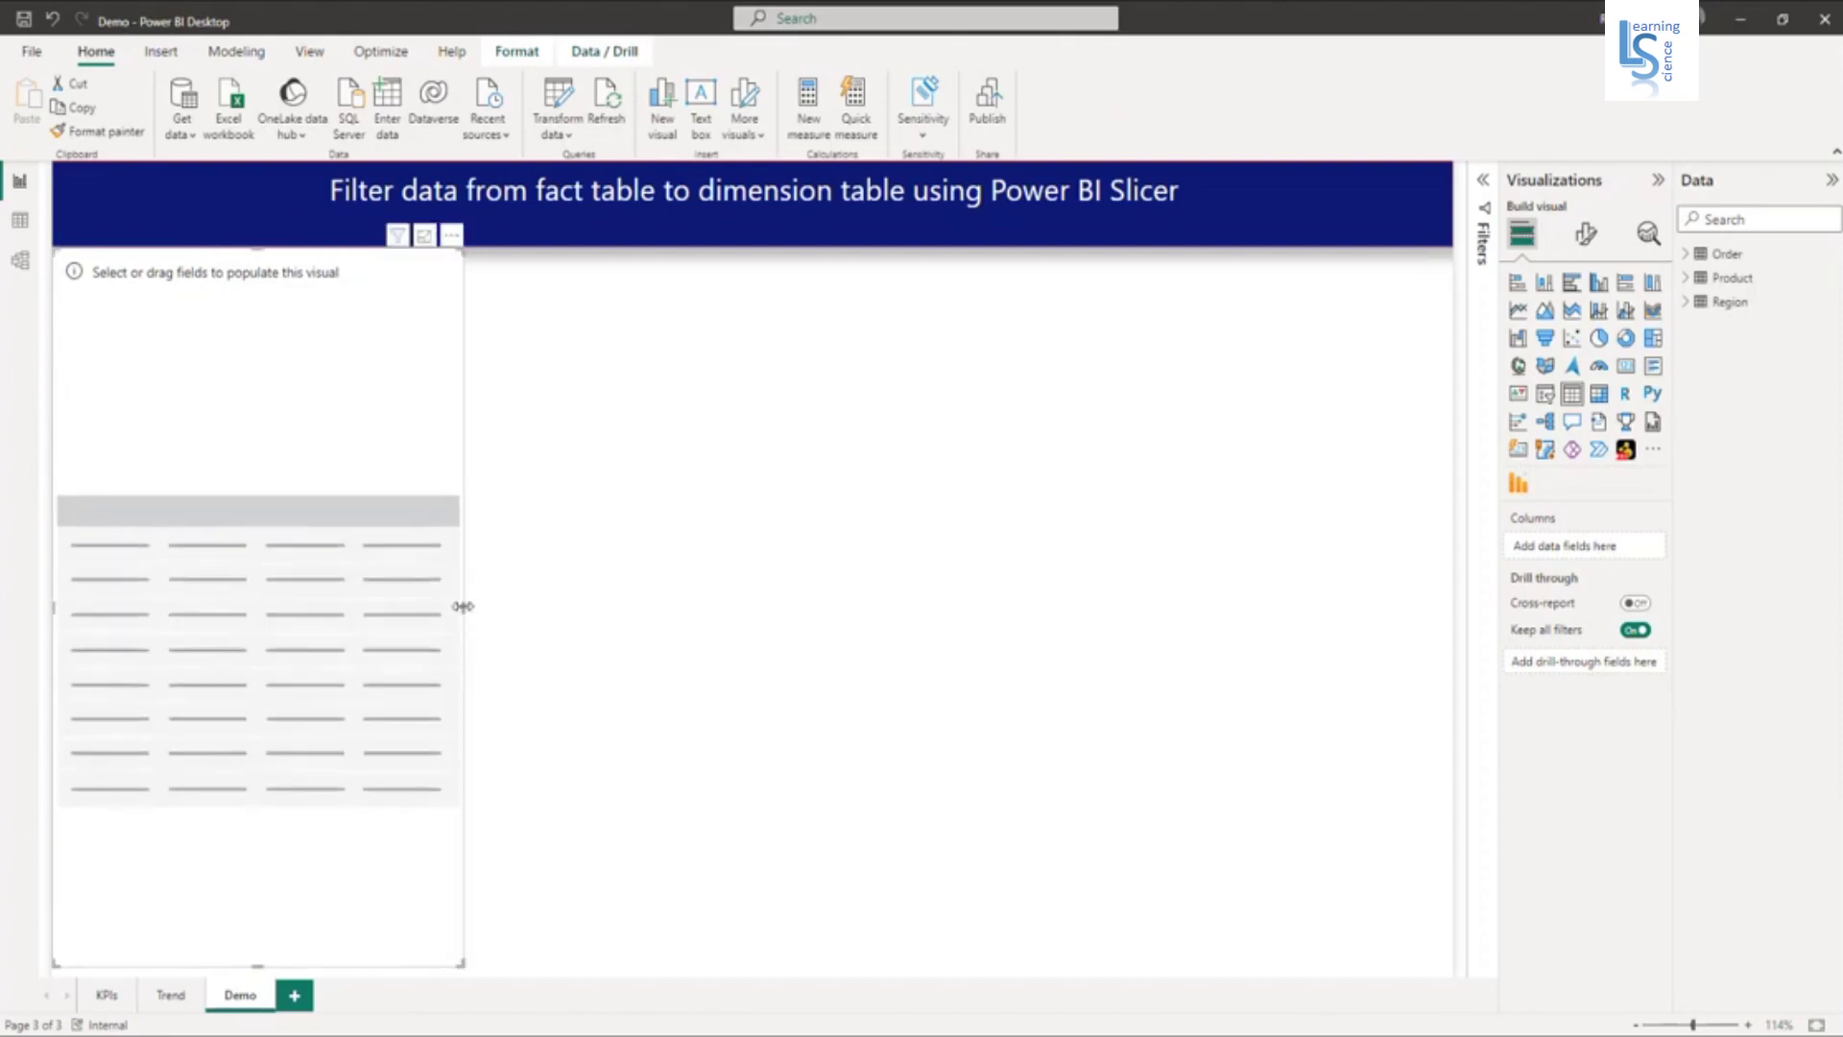
{"action": "left_click", "coordinate": [1682, 308]}
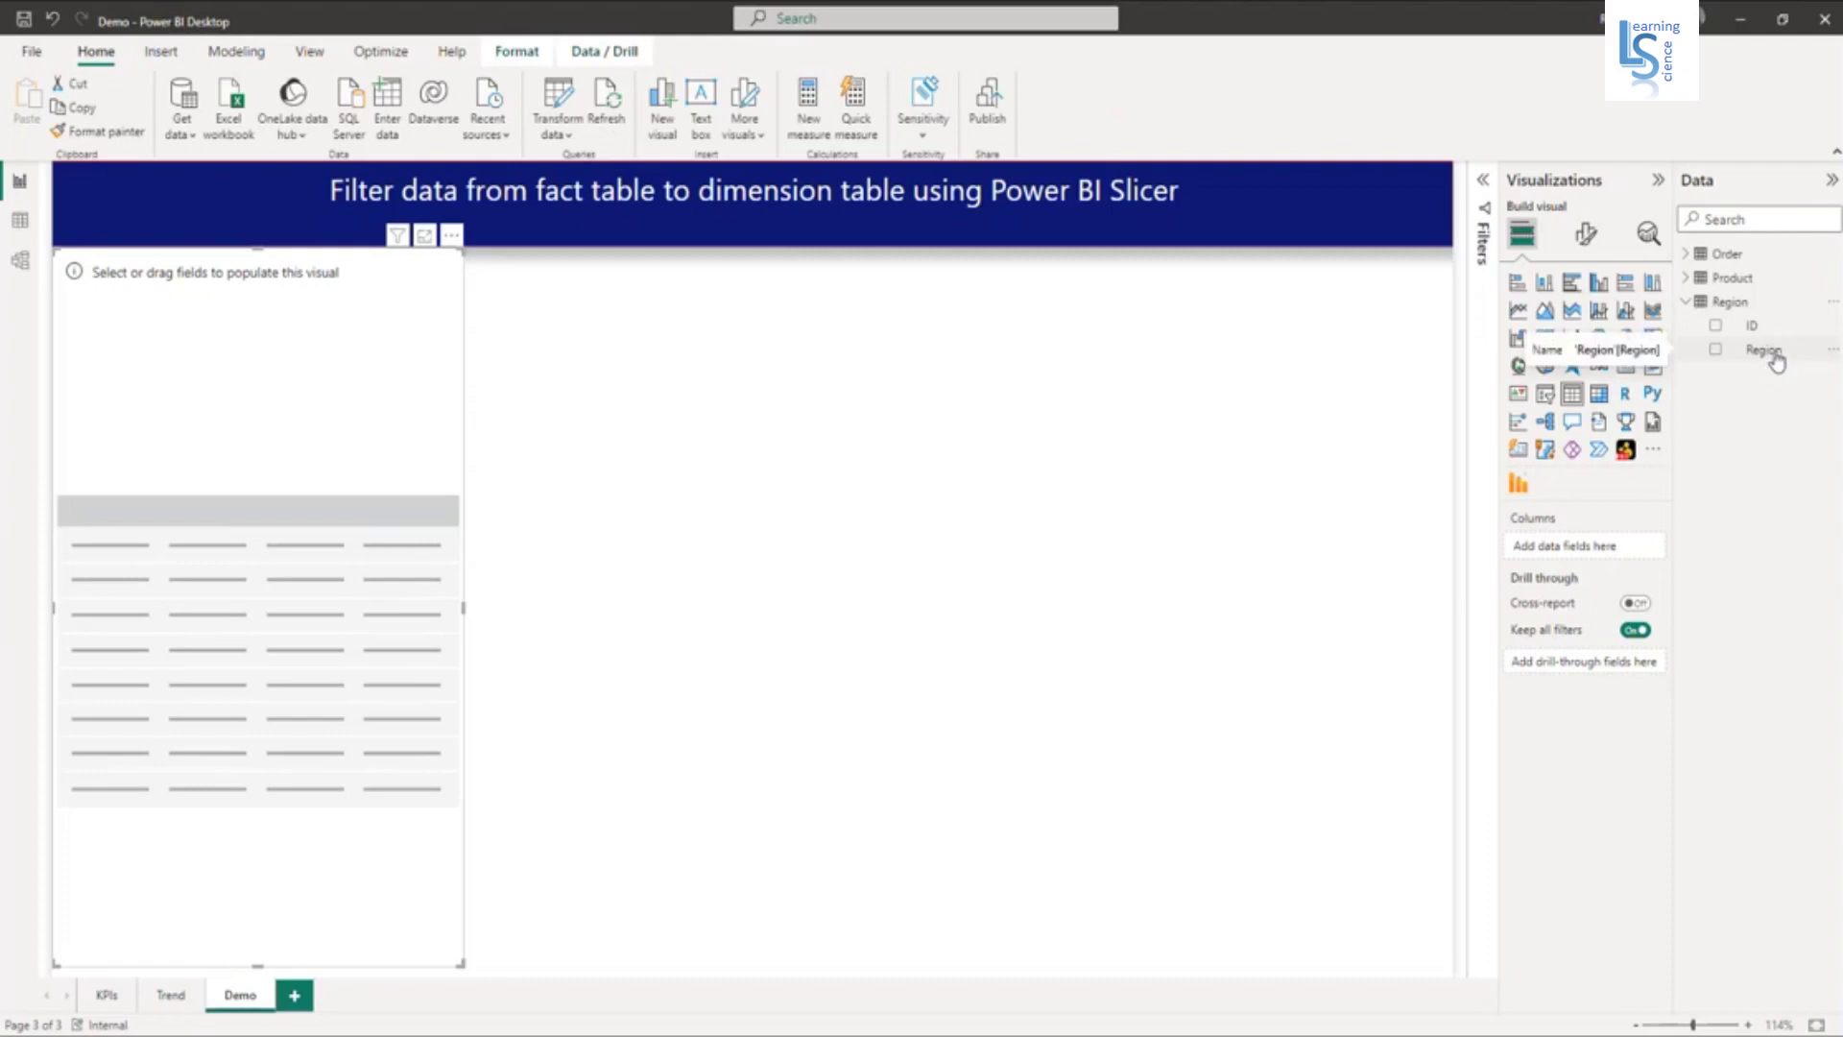
Step: Add Region, Product Name and OrderQty as columns of the table visual
{"action": "left_click_drag", "start_coordinate": [1775, 361], "coordinate": [1600, 551]}
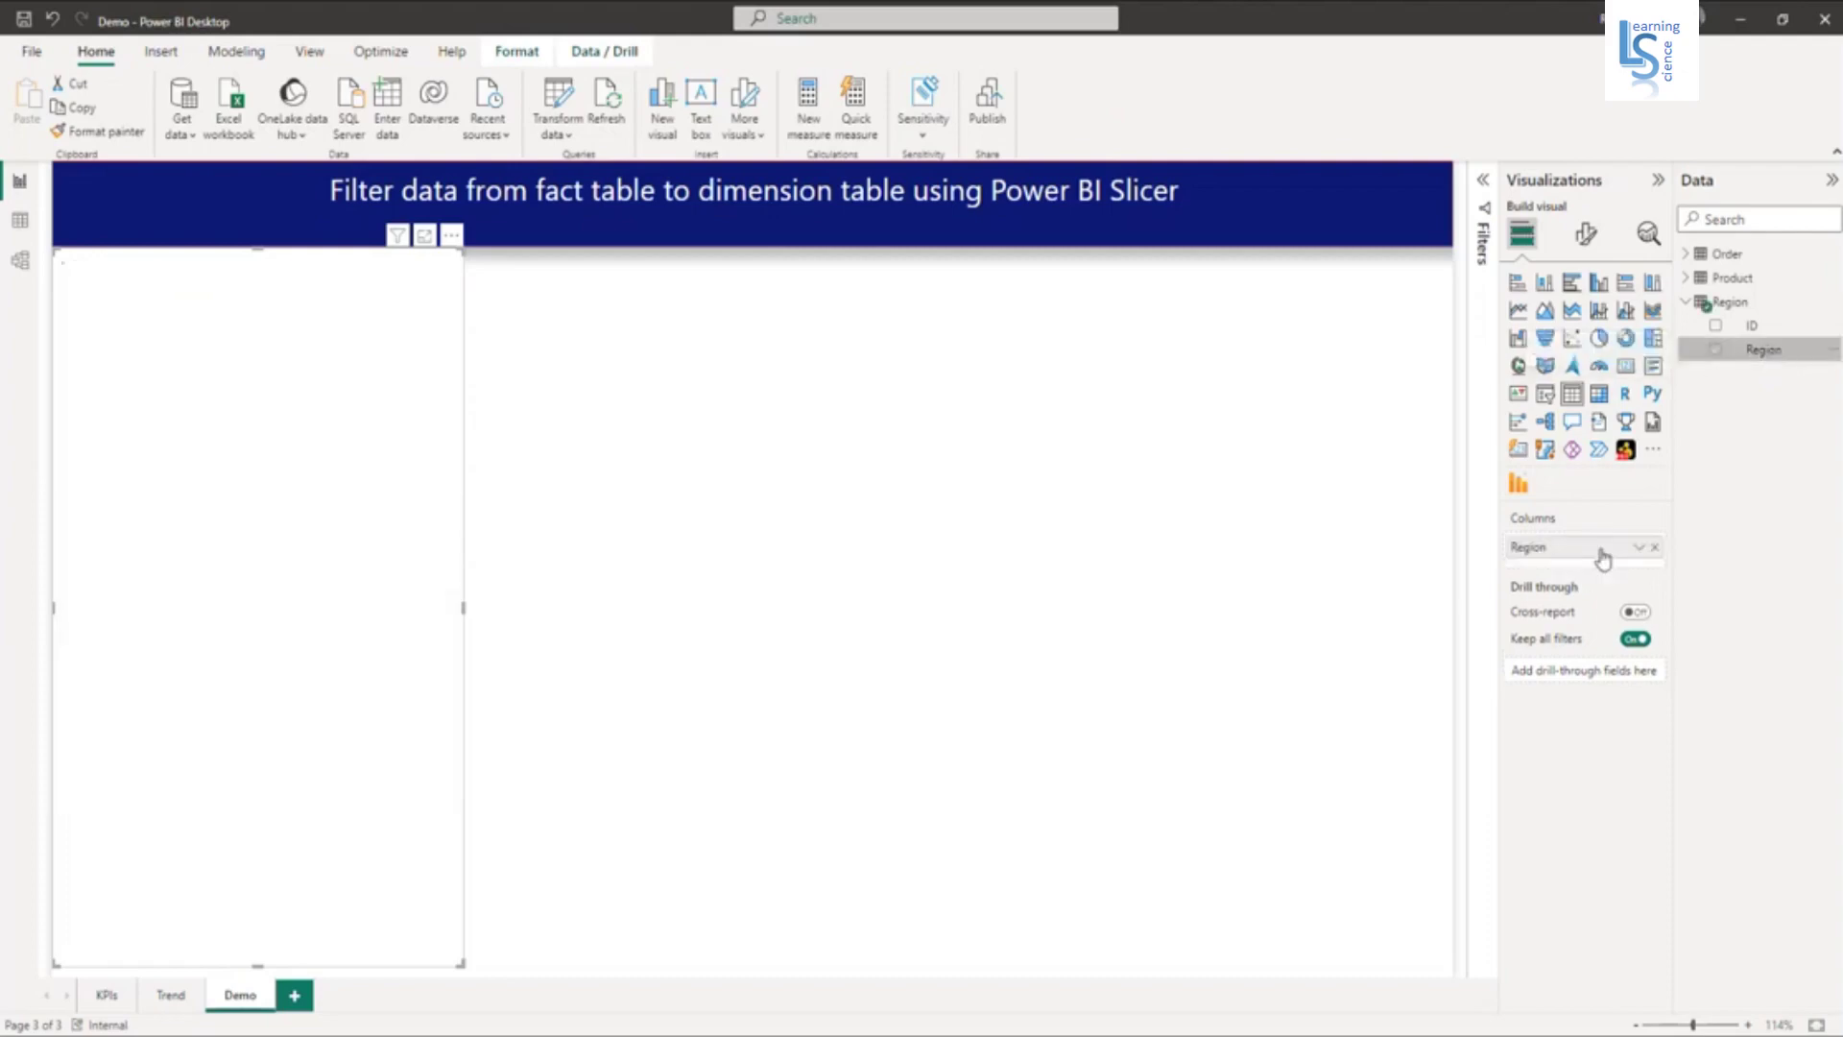
{"action": "left_click", "coordinate": [100, 323]}
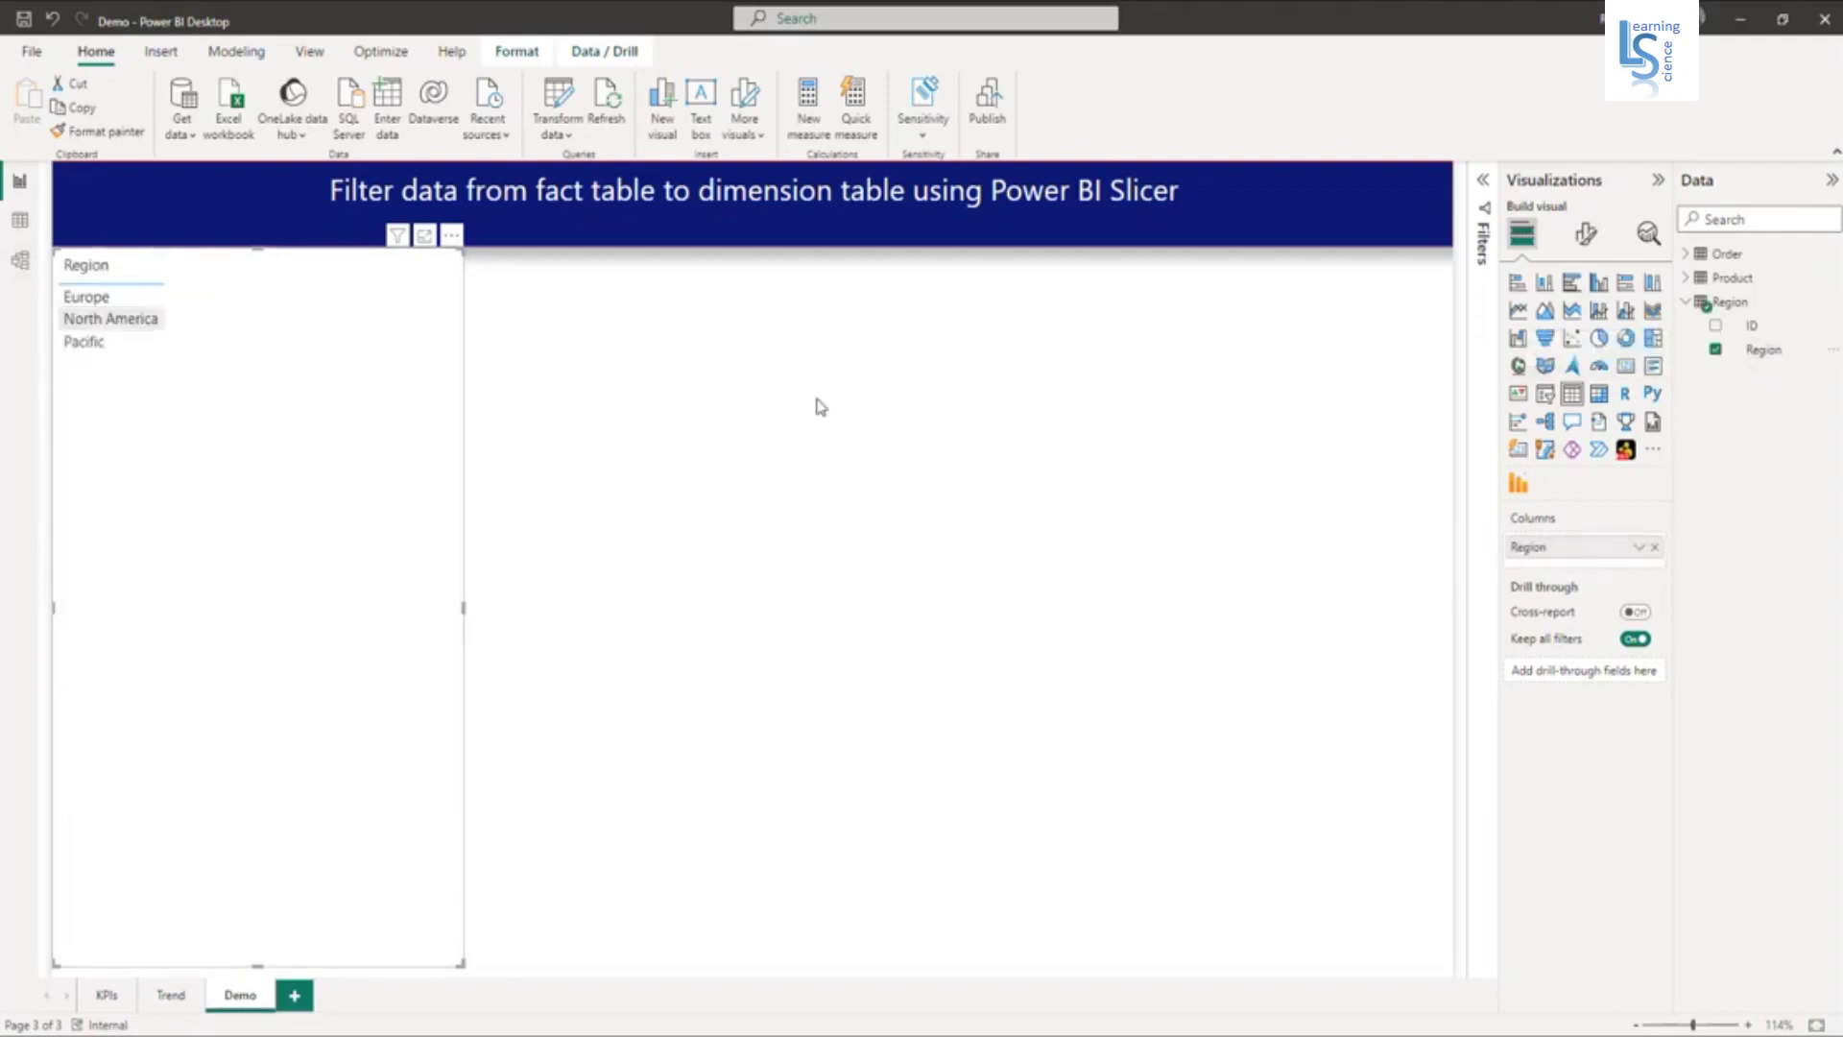
{"action": "left_click", "coordinate": [1687, 301]}
{"action": "left_click", "coordinate": [1686, 279]}
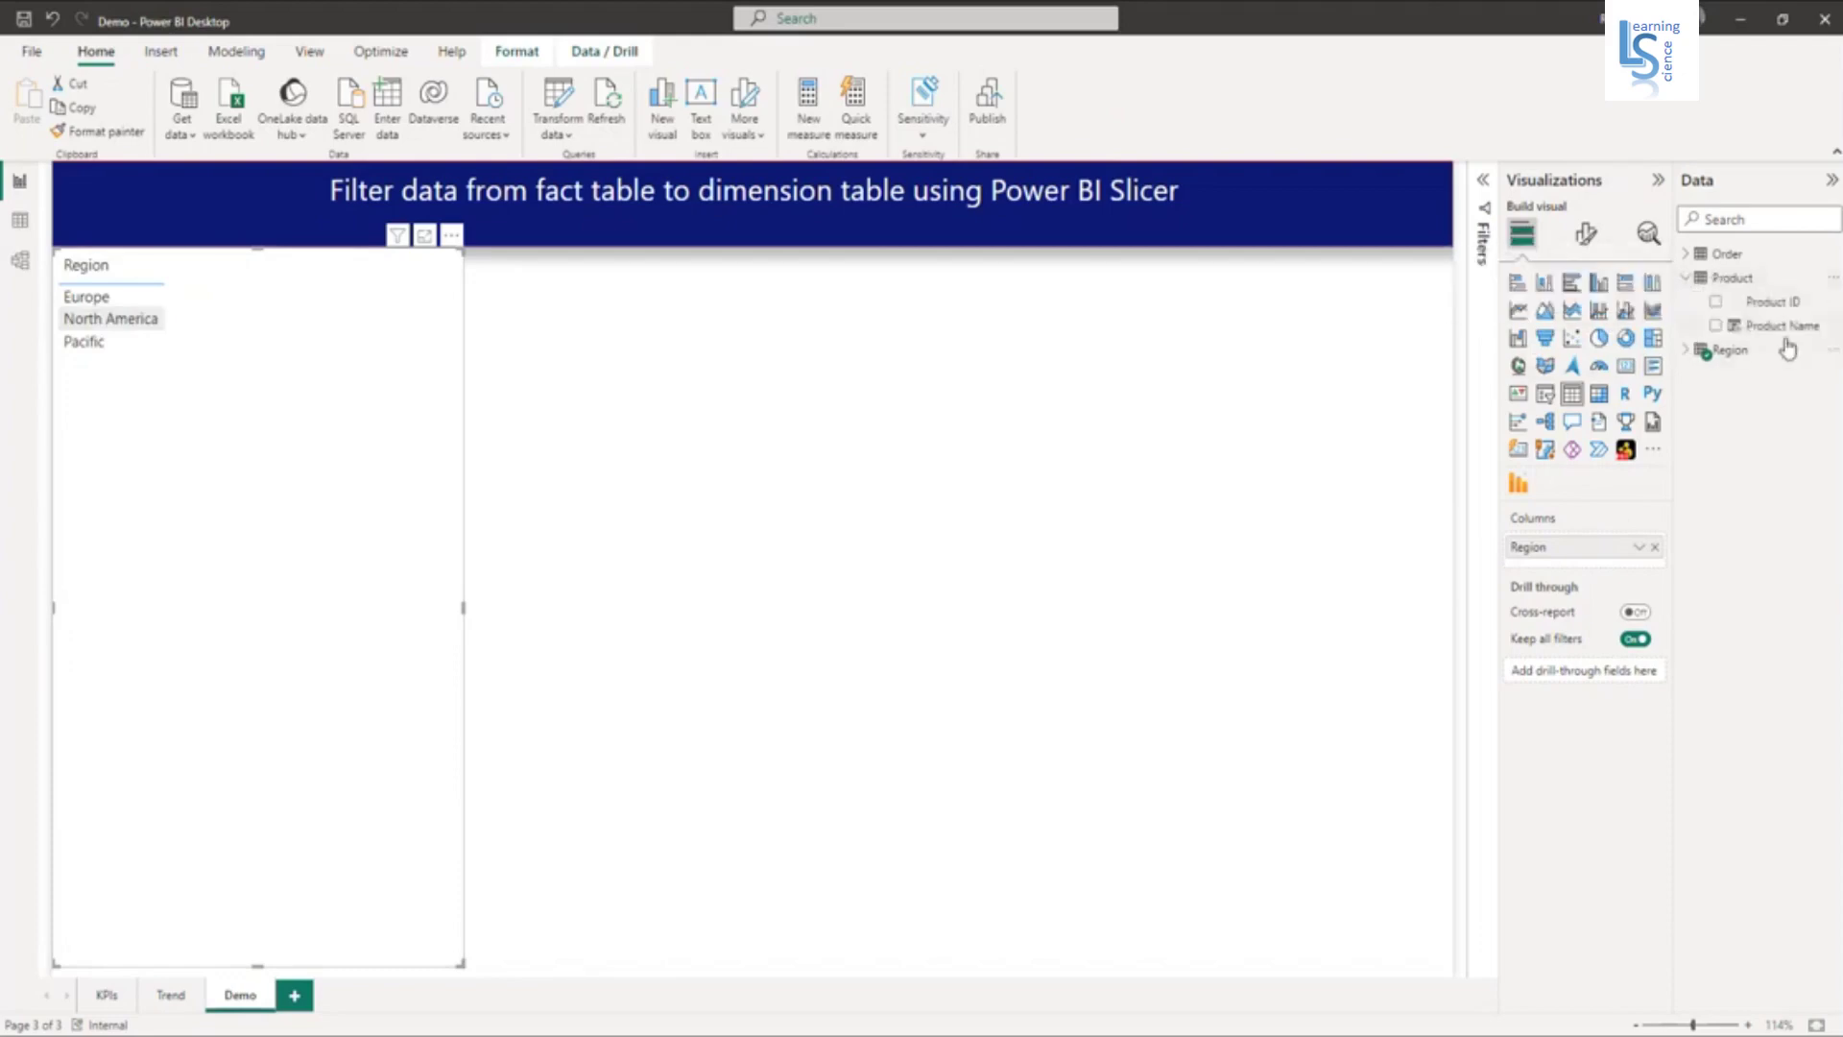
{"action": "left_click_drag", "start_coordinate": [1788, 333], "coordinate": [1594, 571]}
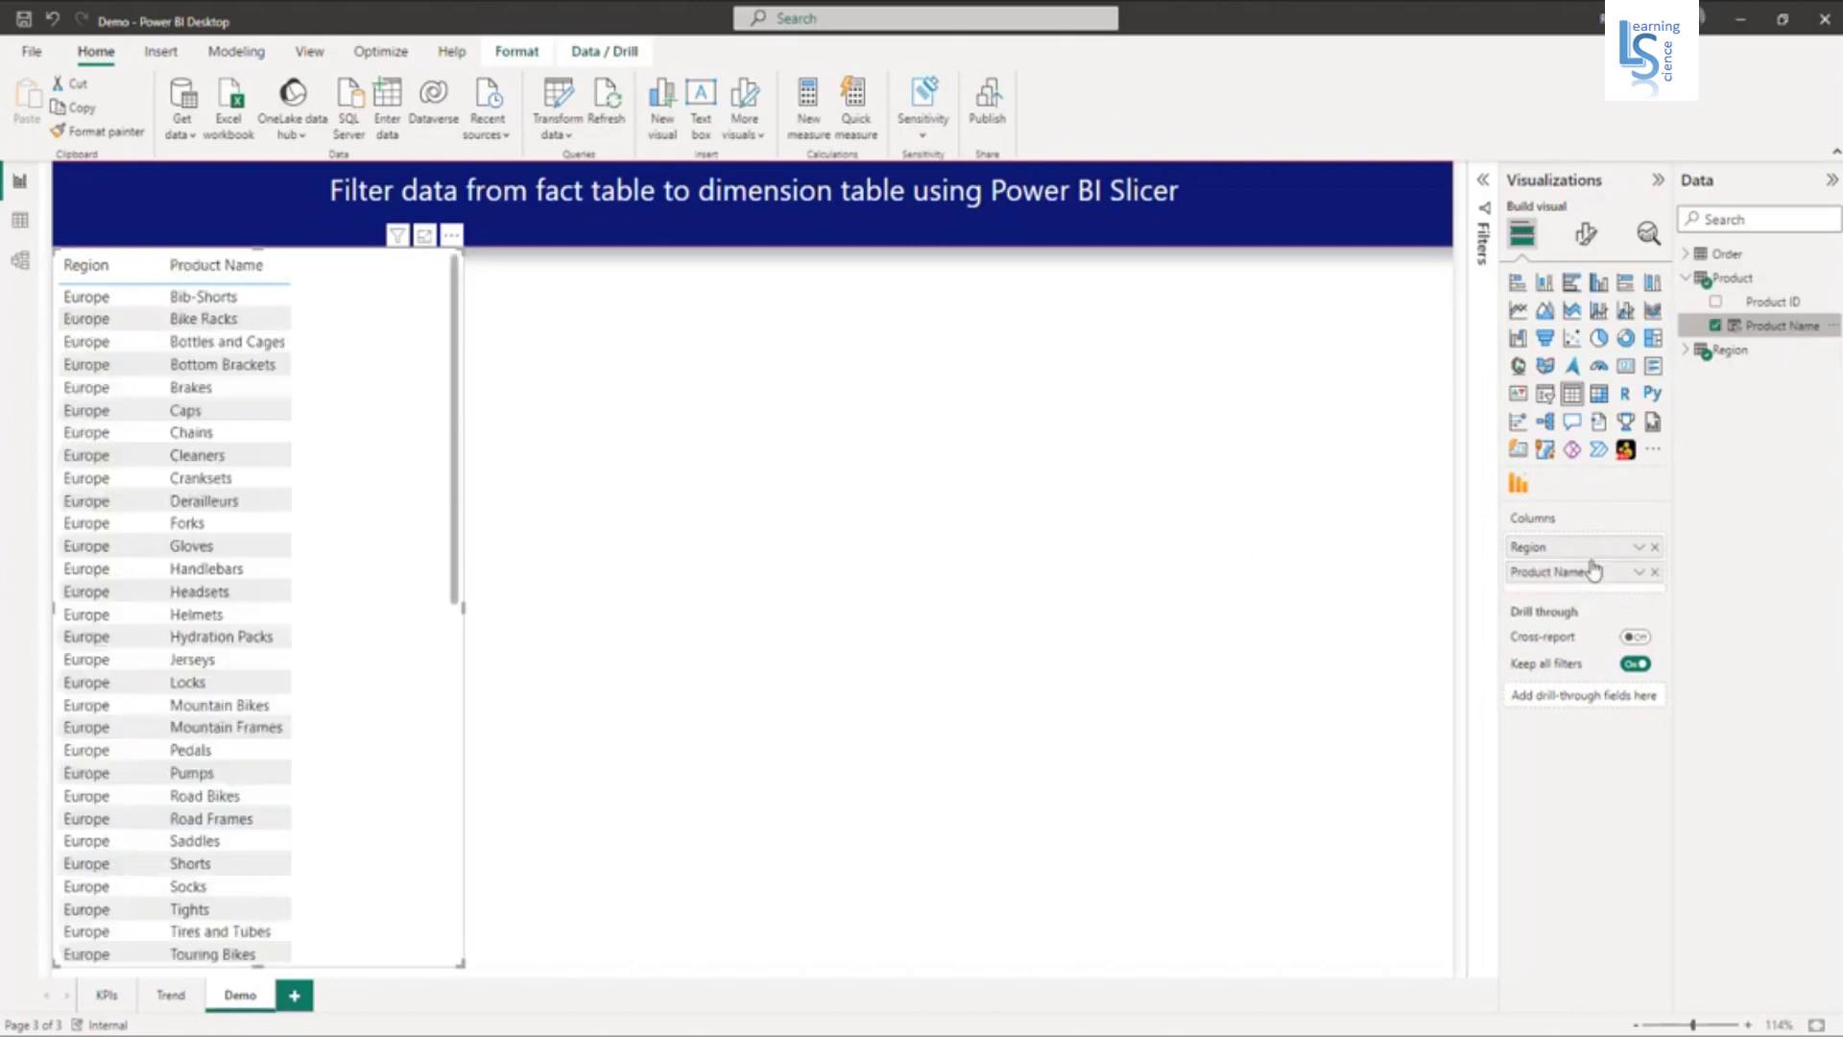
{"action": "left_click", "coordinate": [1688, 277]}
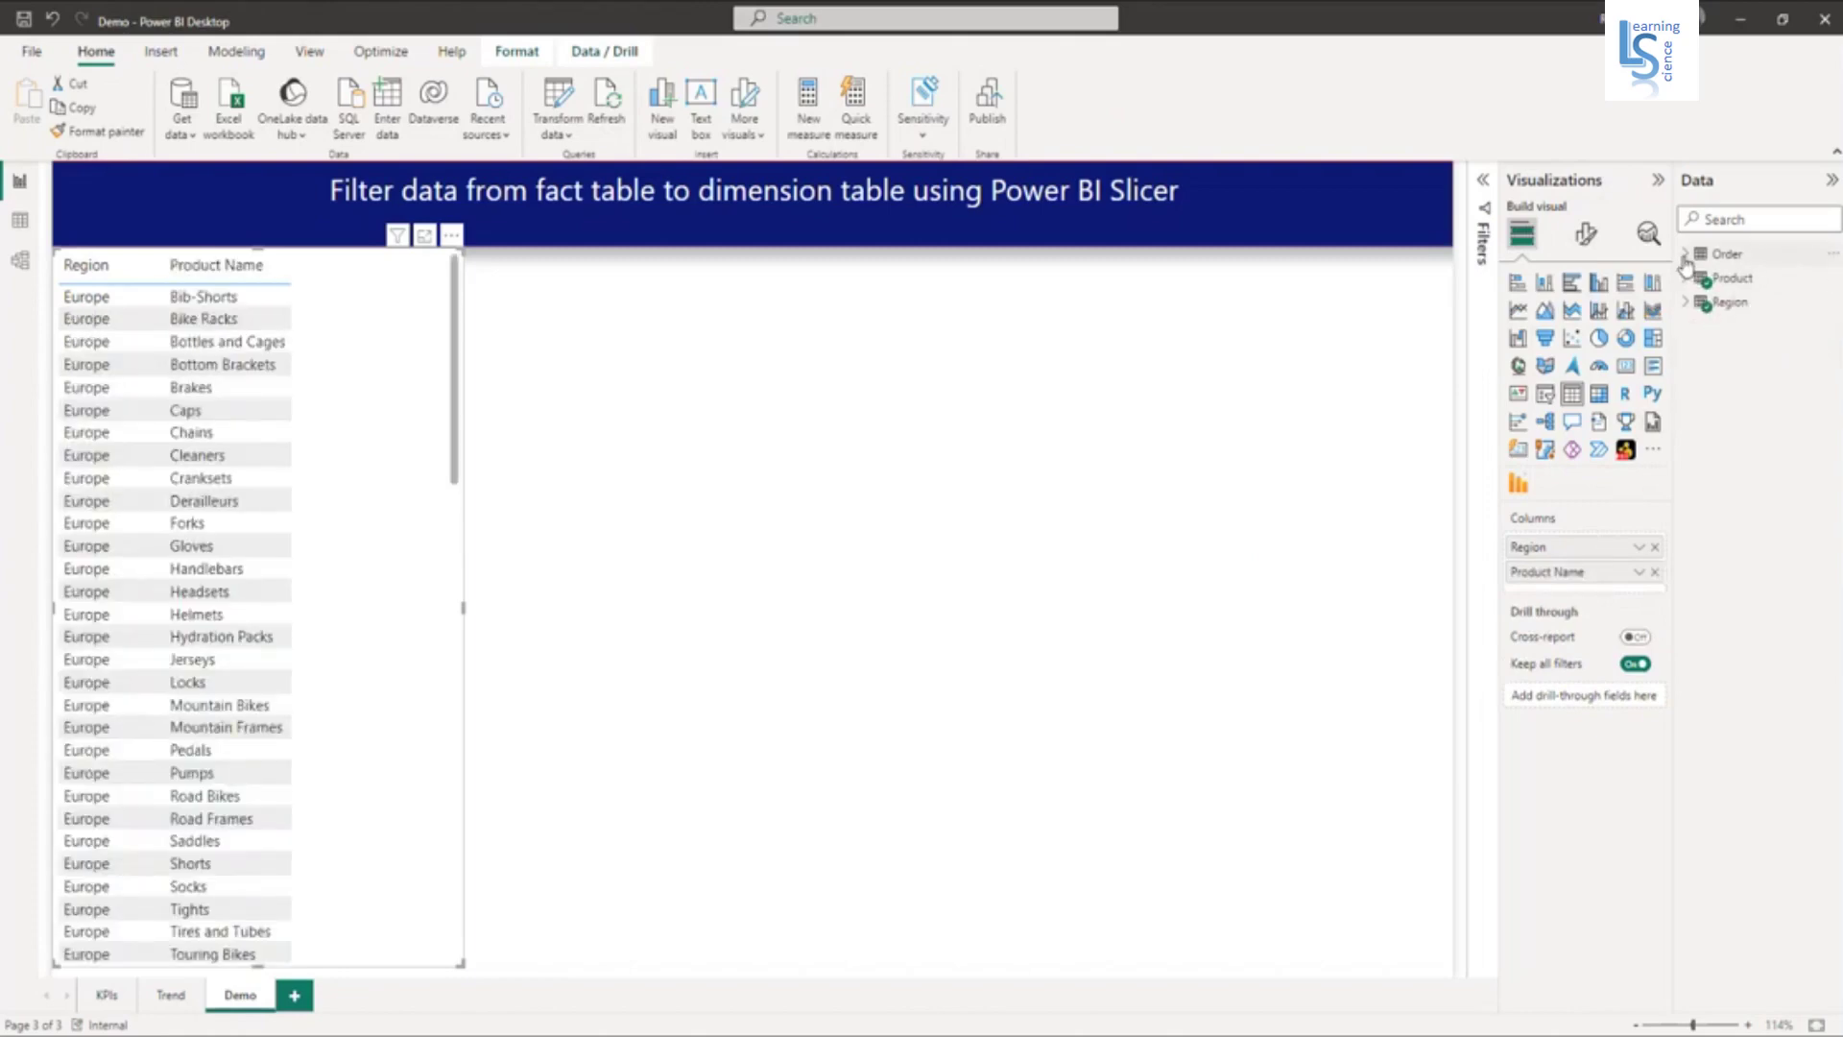
{"action": "left_click", "coordinate": [1685, 255]}
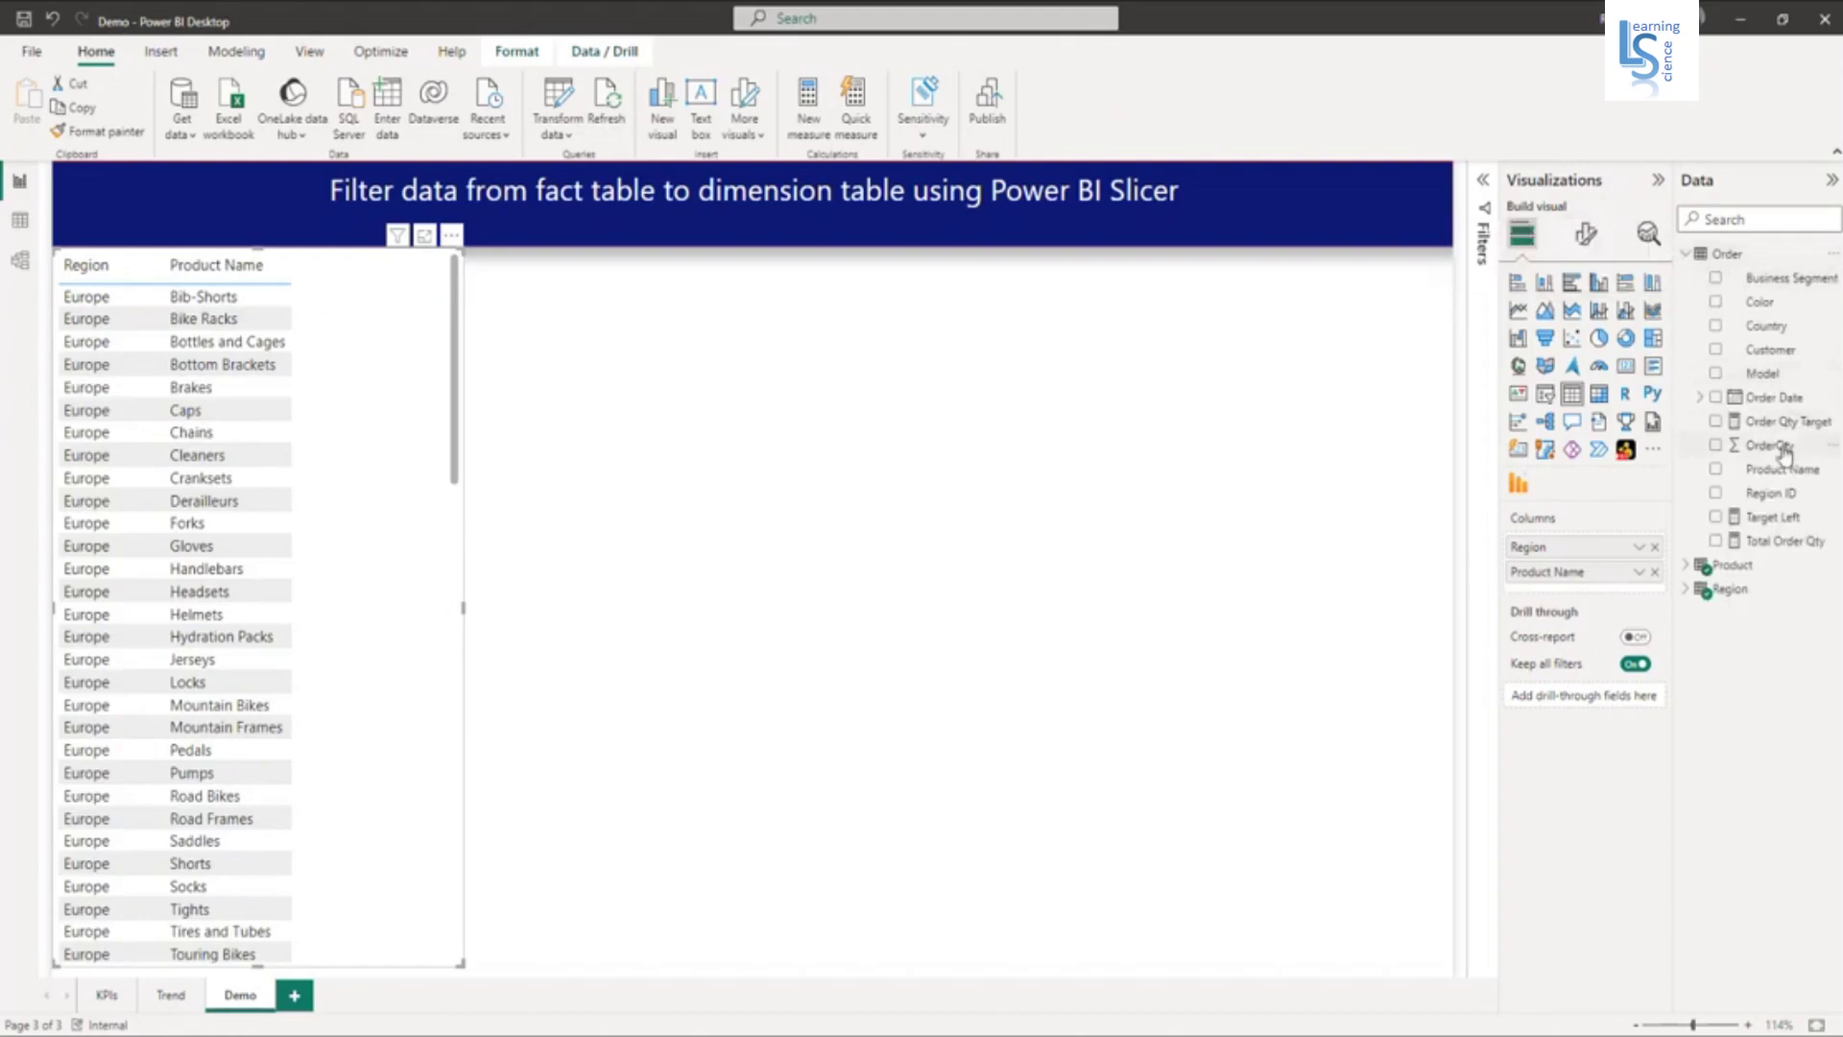
{"action": "left_click_drag", "start_coordinate": [1784, 452], "coordinate": [1611, 595]}
Step: Widen the table to fit the Sum of OrderQty column, which totals 214516
{"action": "left_click", "coordinate": [1639, 596]}
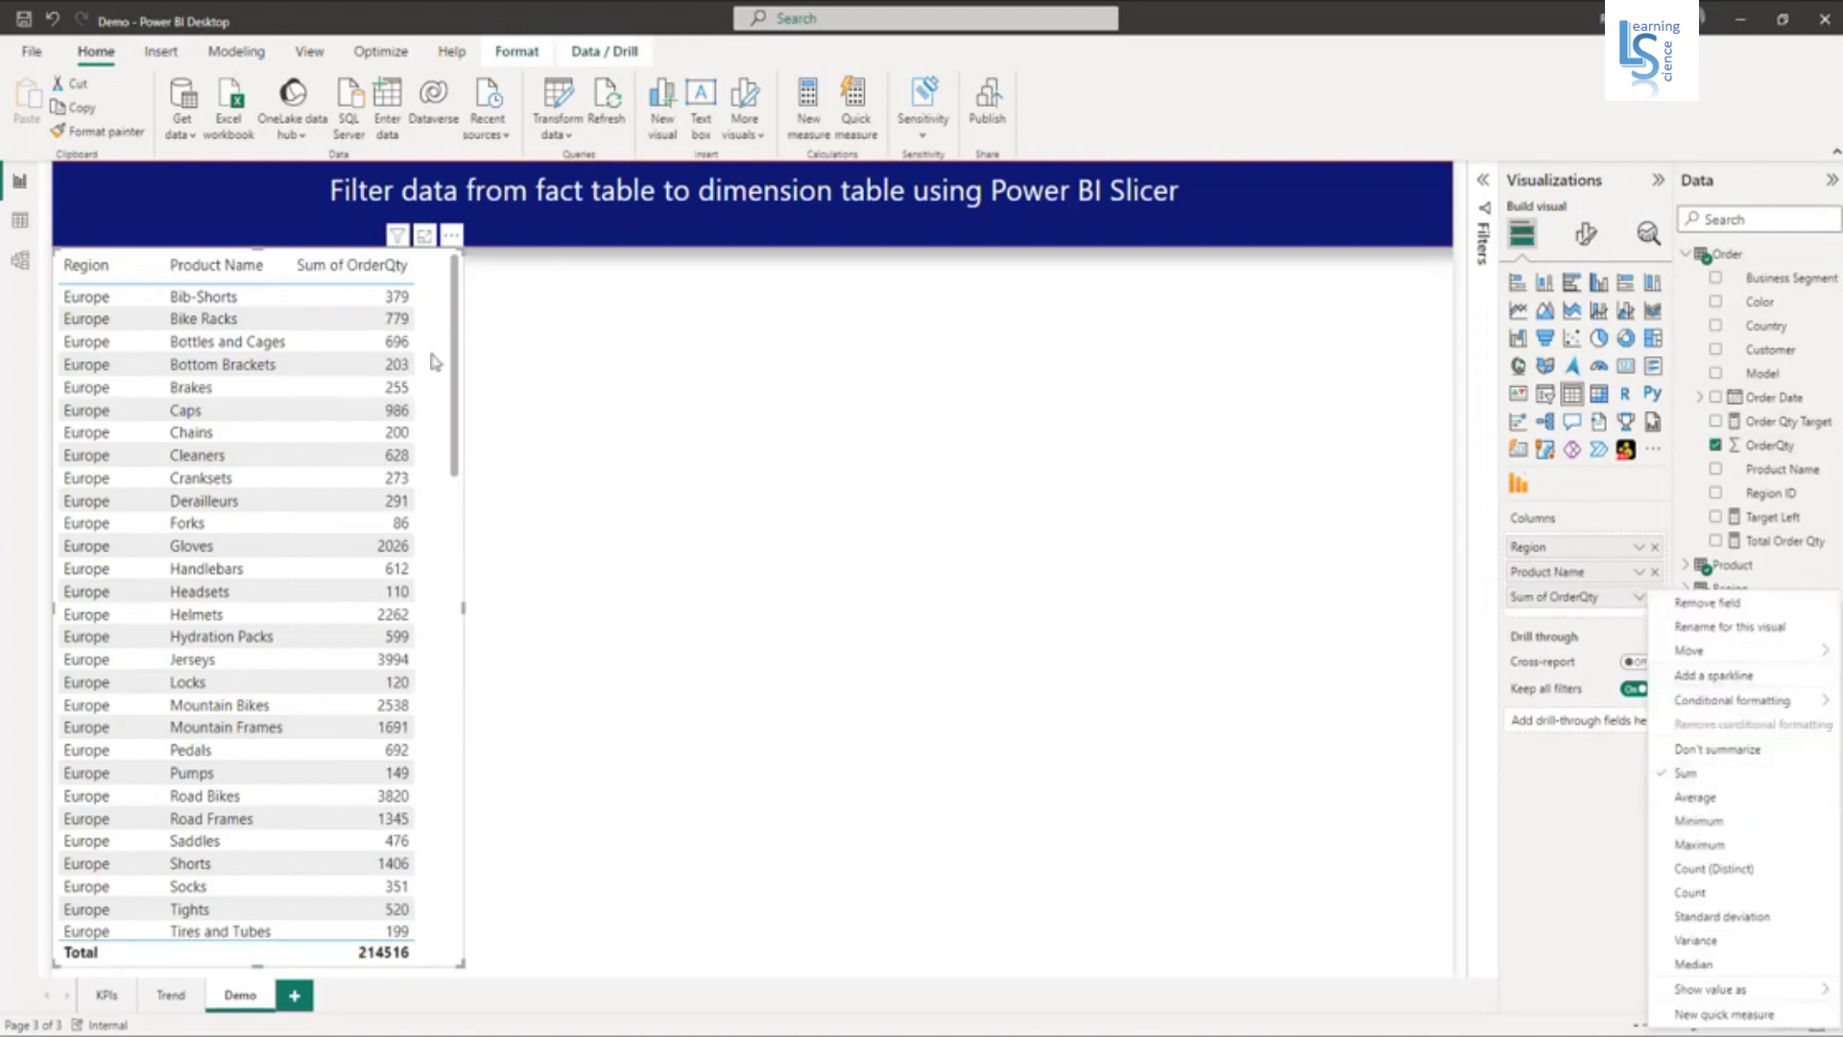
{"action": "left_click", "coordinate": [478, 619]}
{"action": "left_click_drag", "start_coordinate": [463, 609], "coordinate": [492, 618]}
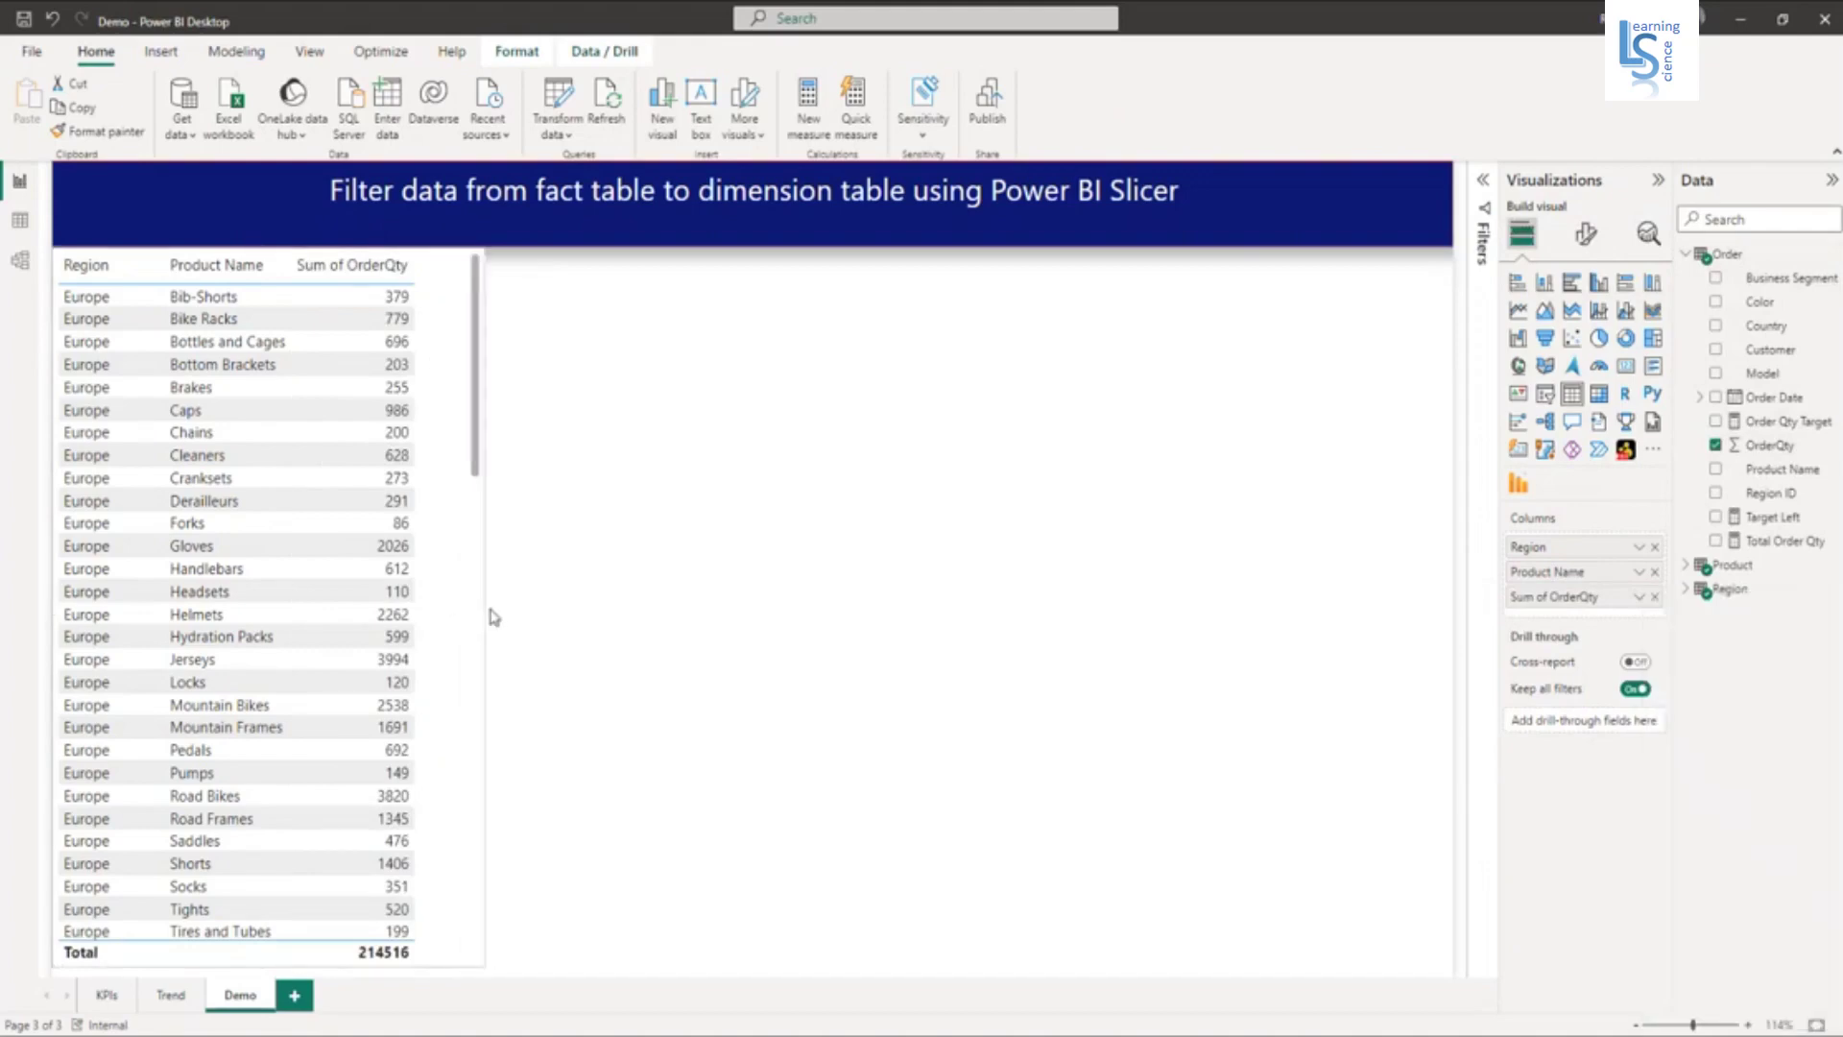
{"action": "left_click", "coordinate": [646, 584]}
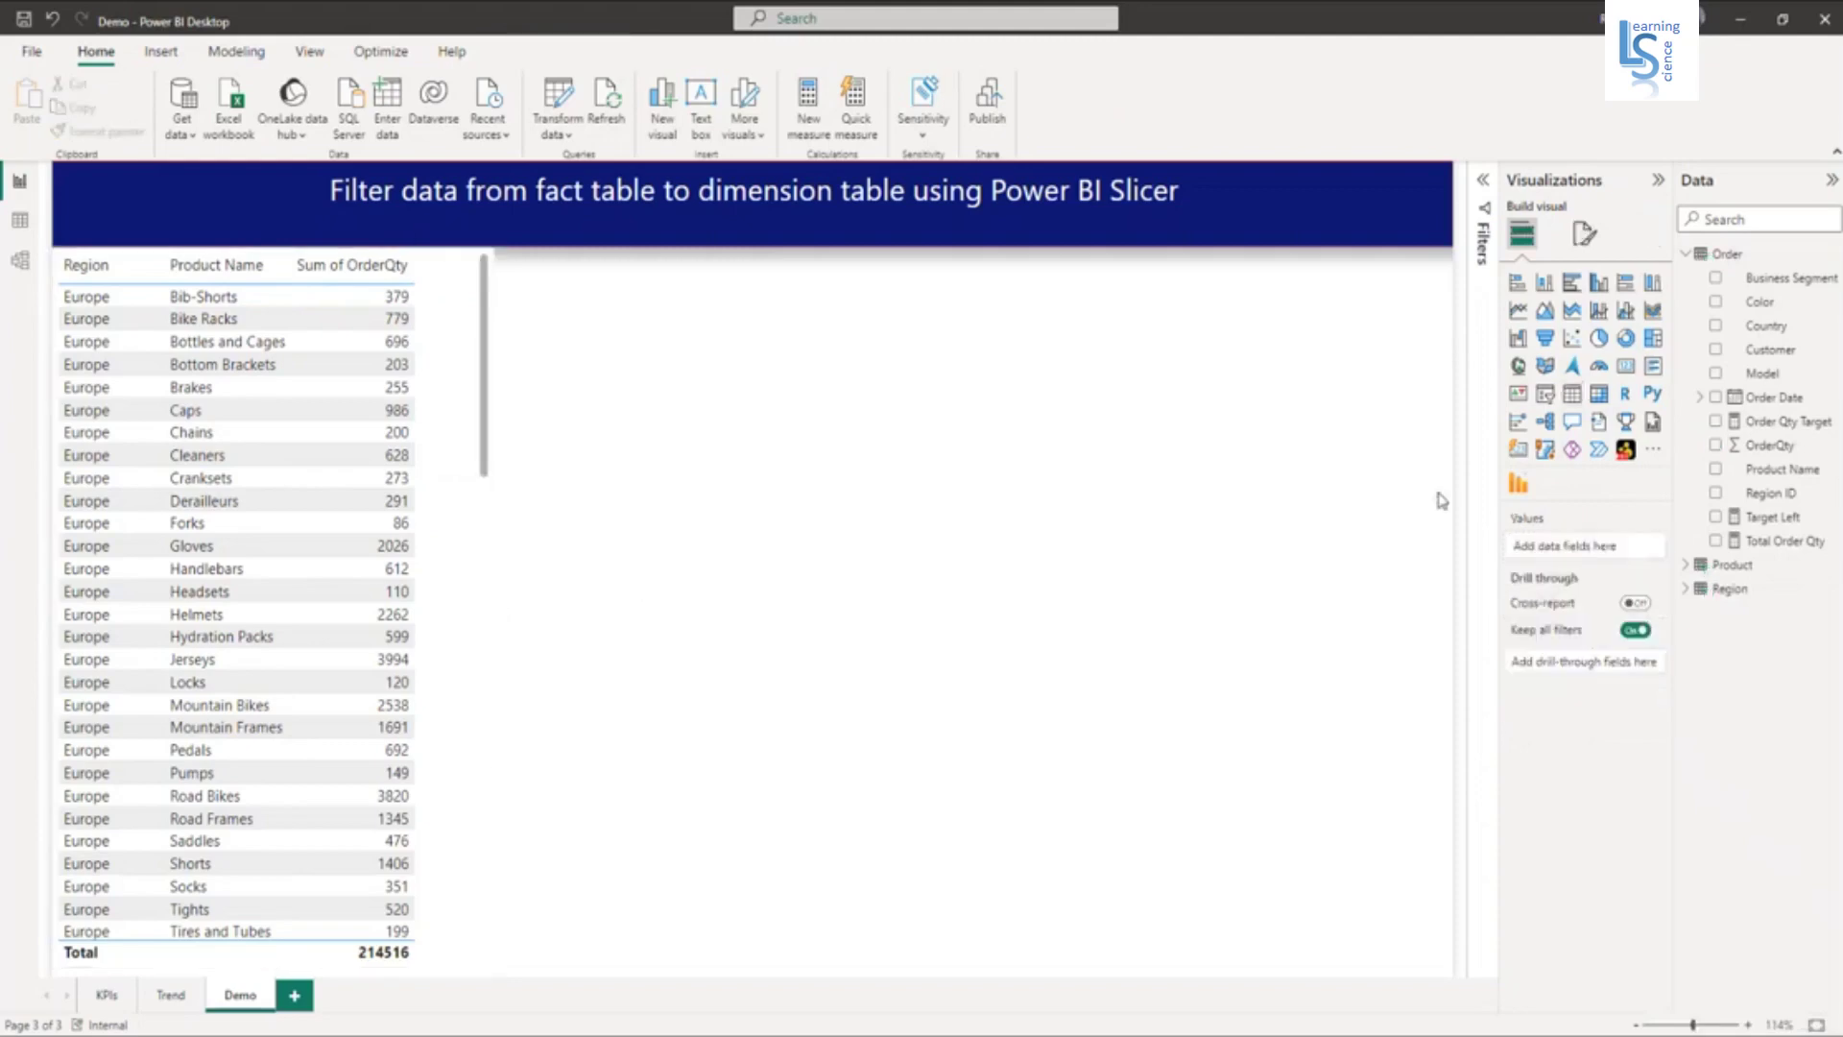
Step: Add a narrow slicer filtering by Region, listing Europe, North America and Pacific
{"action": "left_click", "coordinate": [1545, 395]}
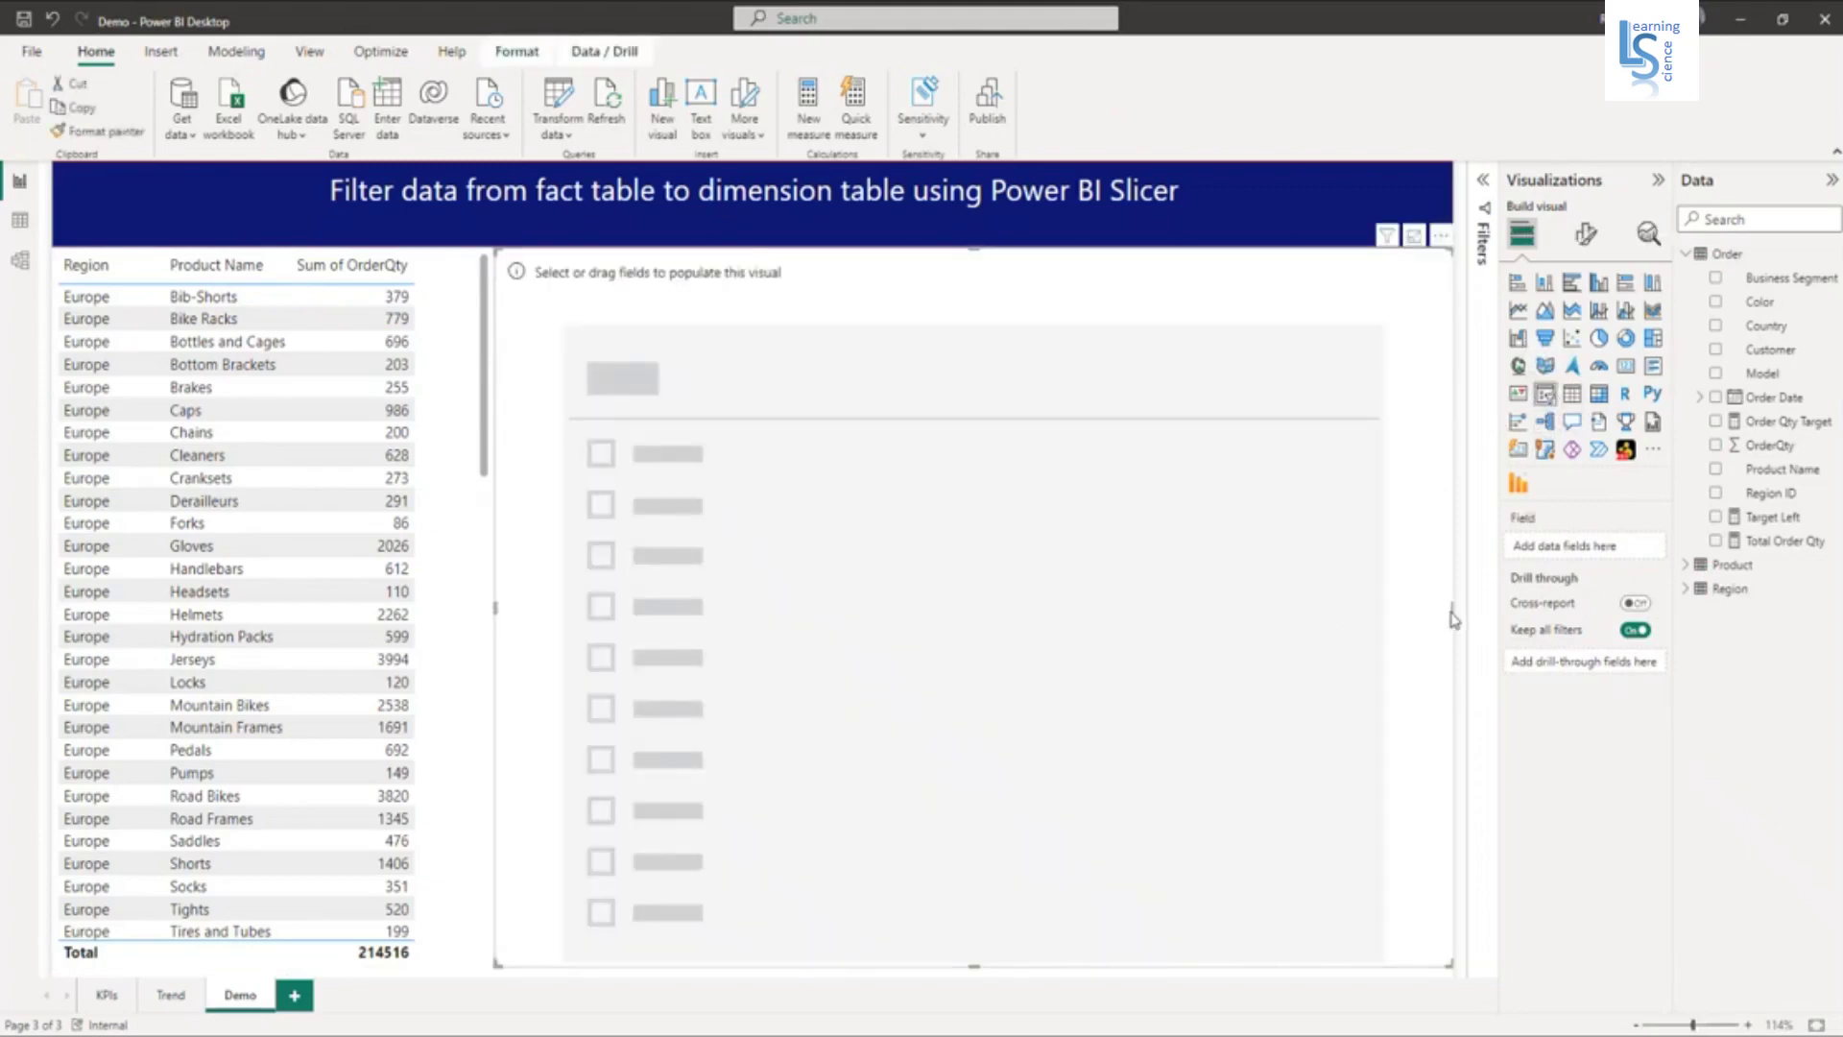
{"action": "left_click_drag", "start_coordinate": [1452, 606], "coordinate": [781, 557]}
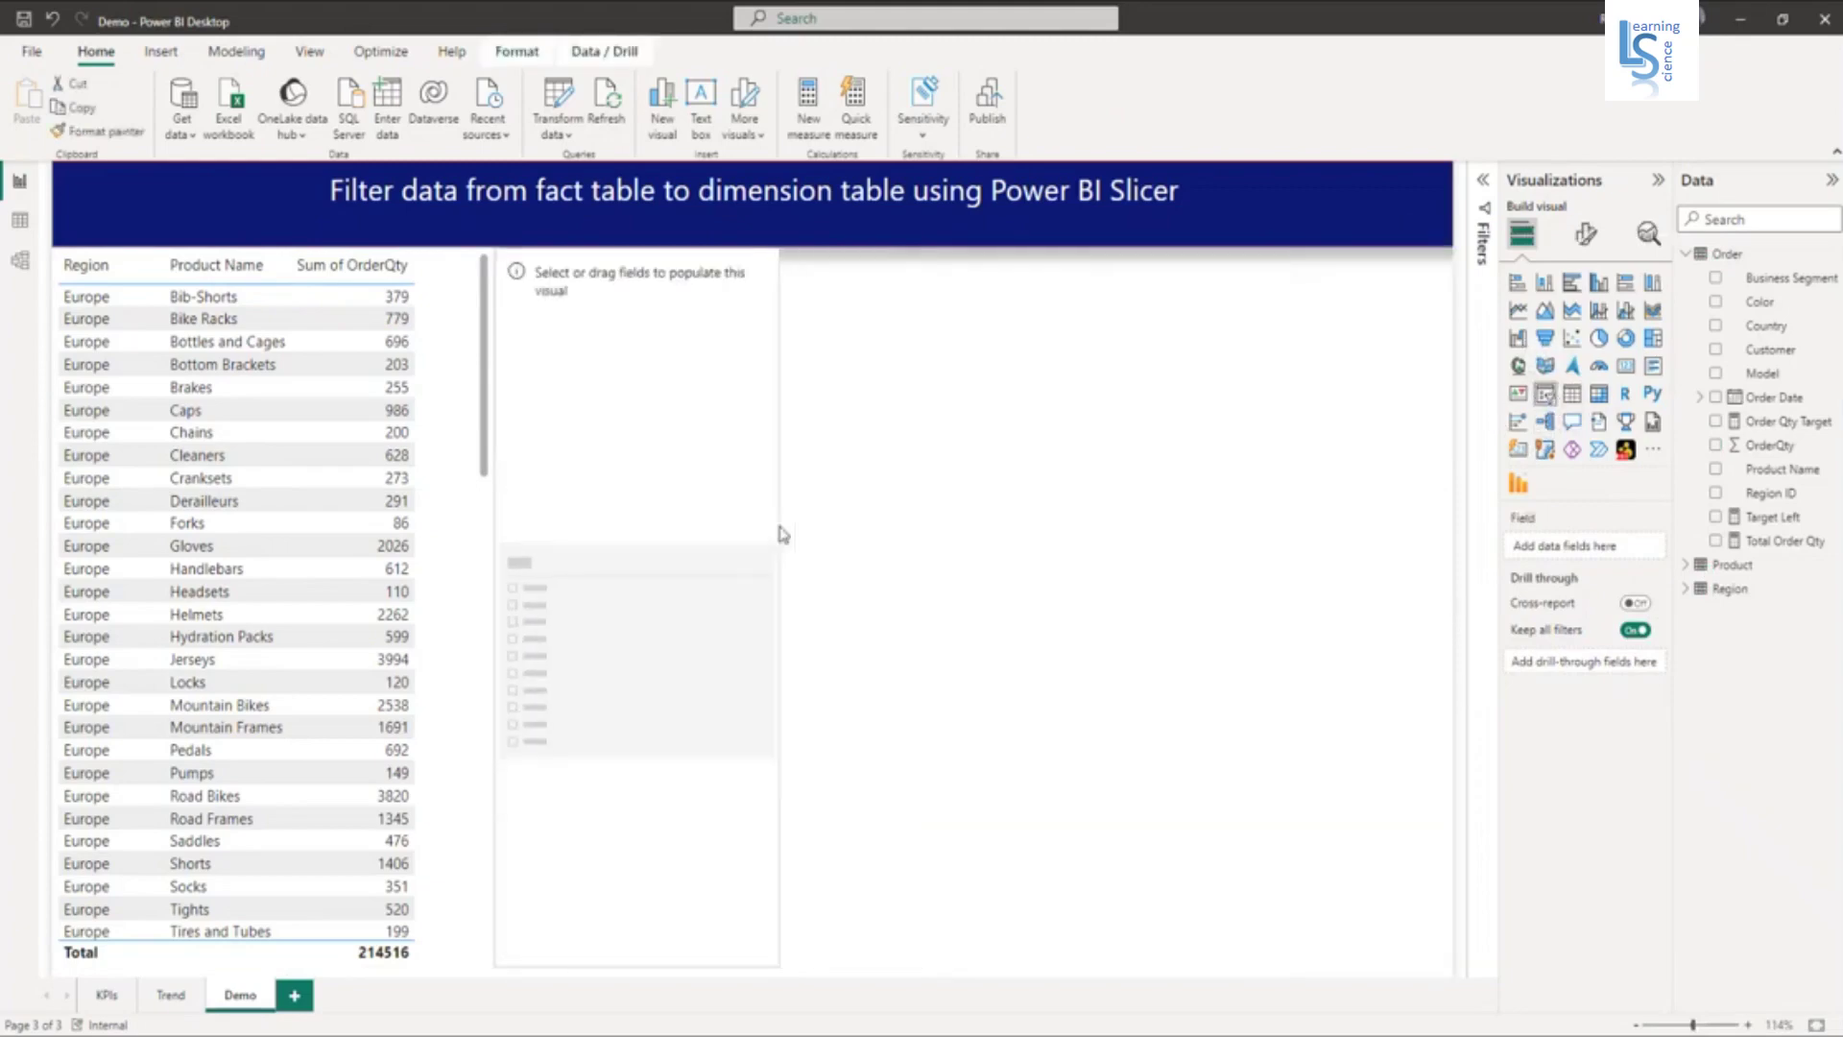
{"action": "left_click", "coordinate": [1689, 255]}
{"action": "left_click", "coordinate": [1687, 301]}
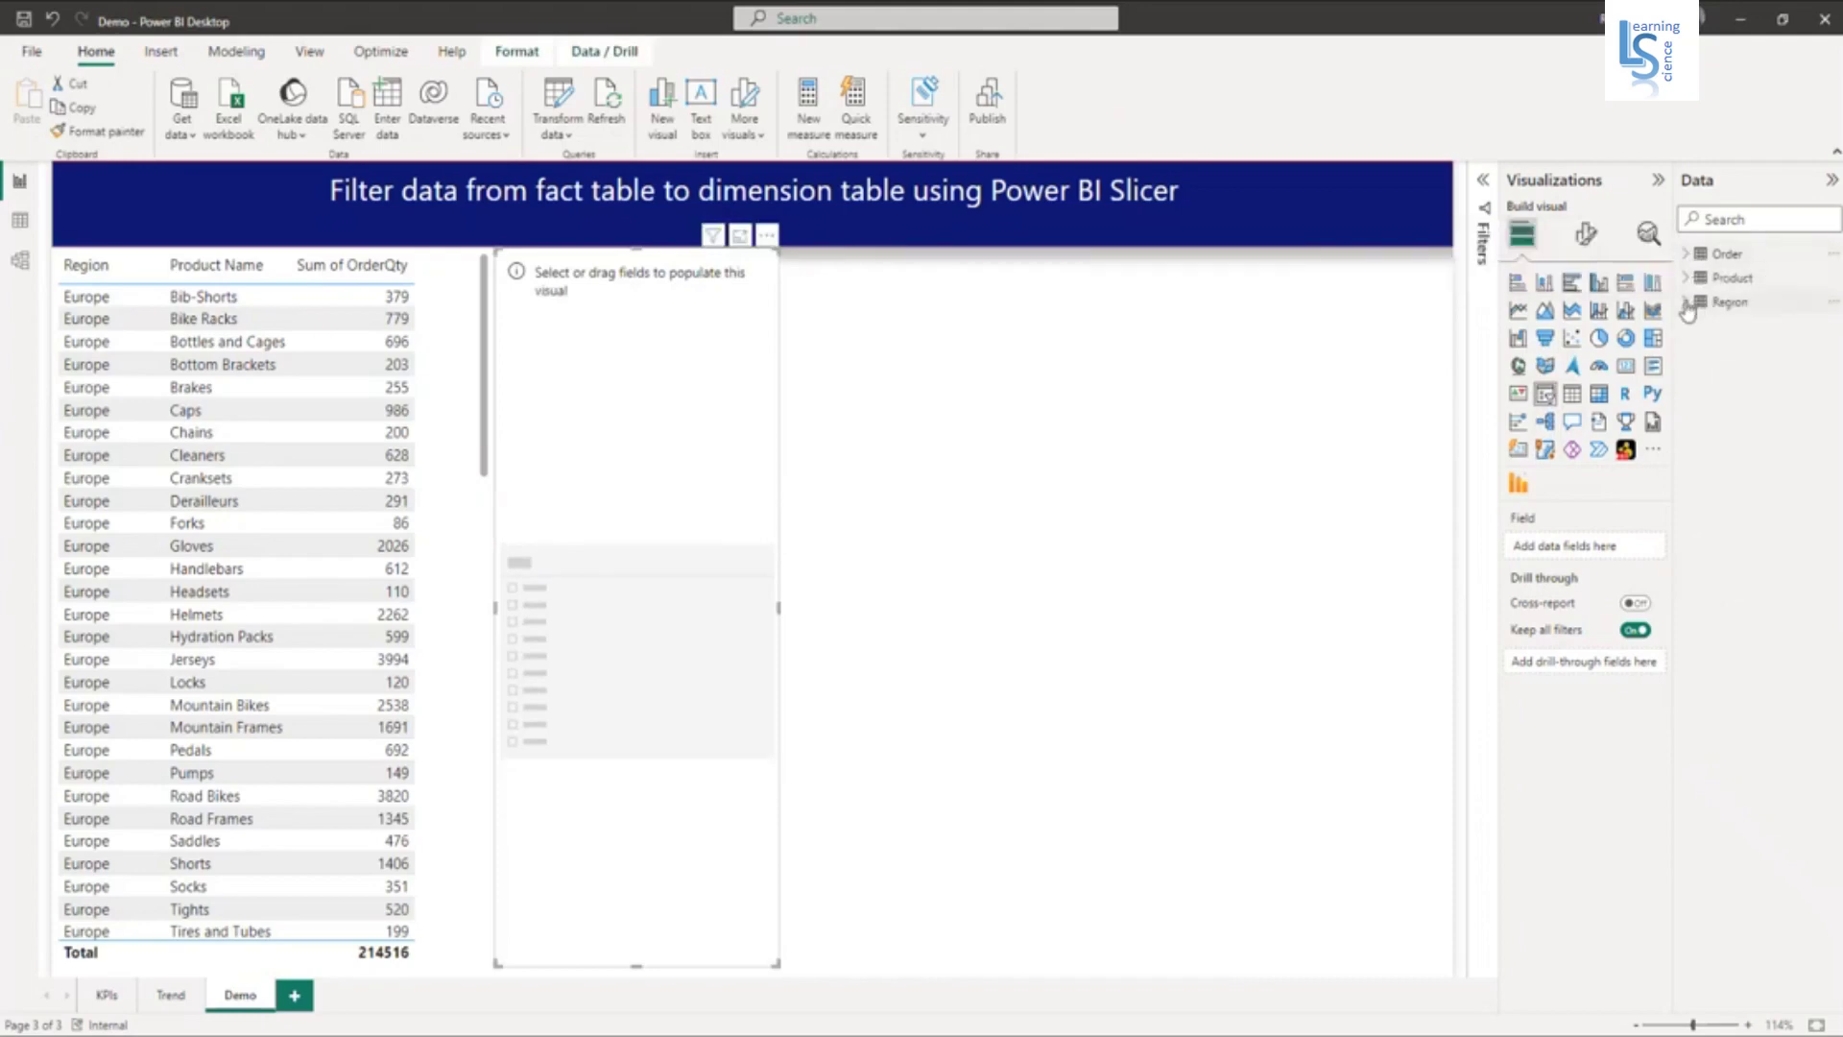
{"action": "left_click_drag", "start_coordinate": [1781, 363], "coordinate": [1593, 555]}
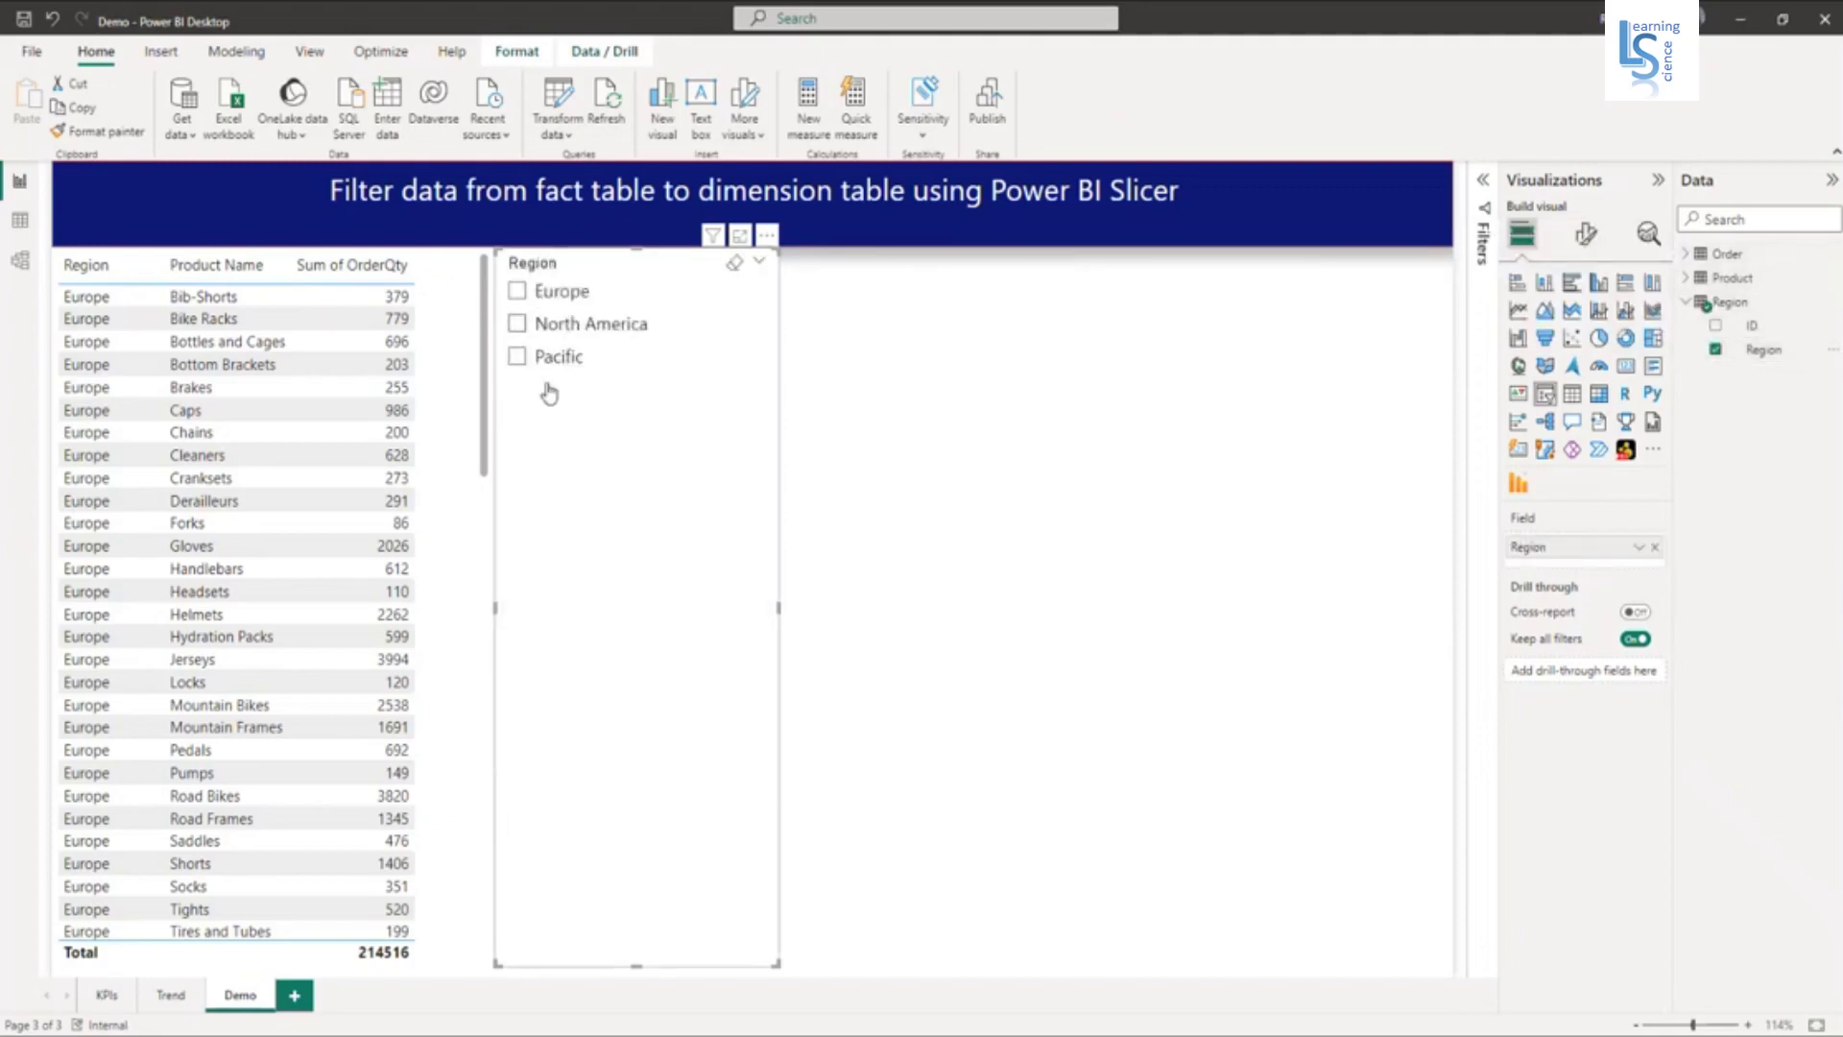
{"action": "left_click", "coordinate": [1099, 526]}
Step: Add a second empty slicer, resize it and place it right of the Region slicer
{"action": "left_click", "coordinate": [1544, 396]}
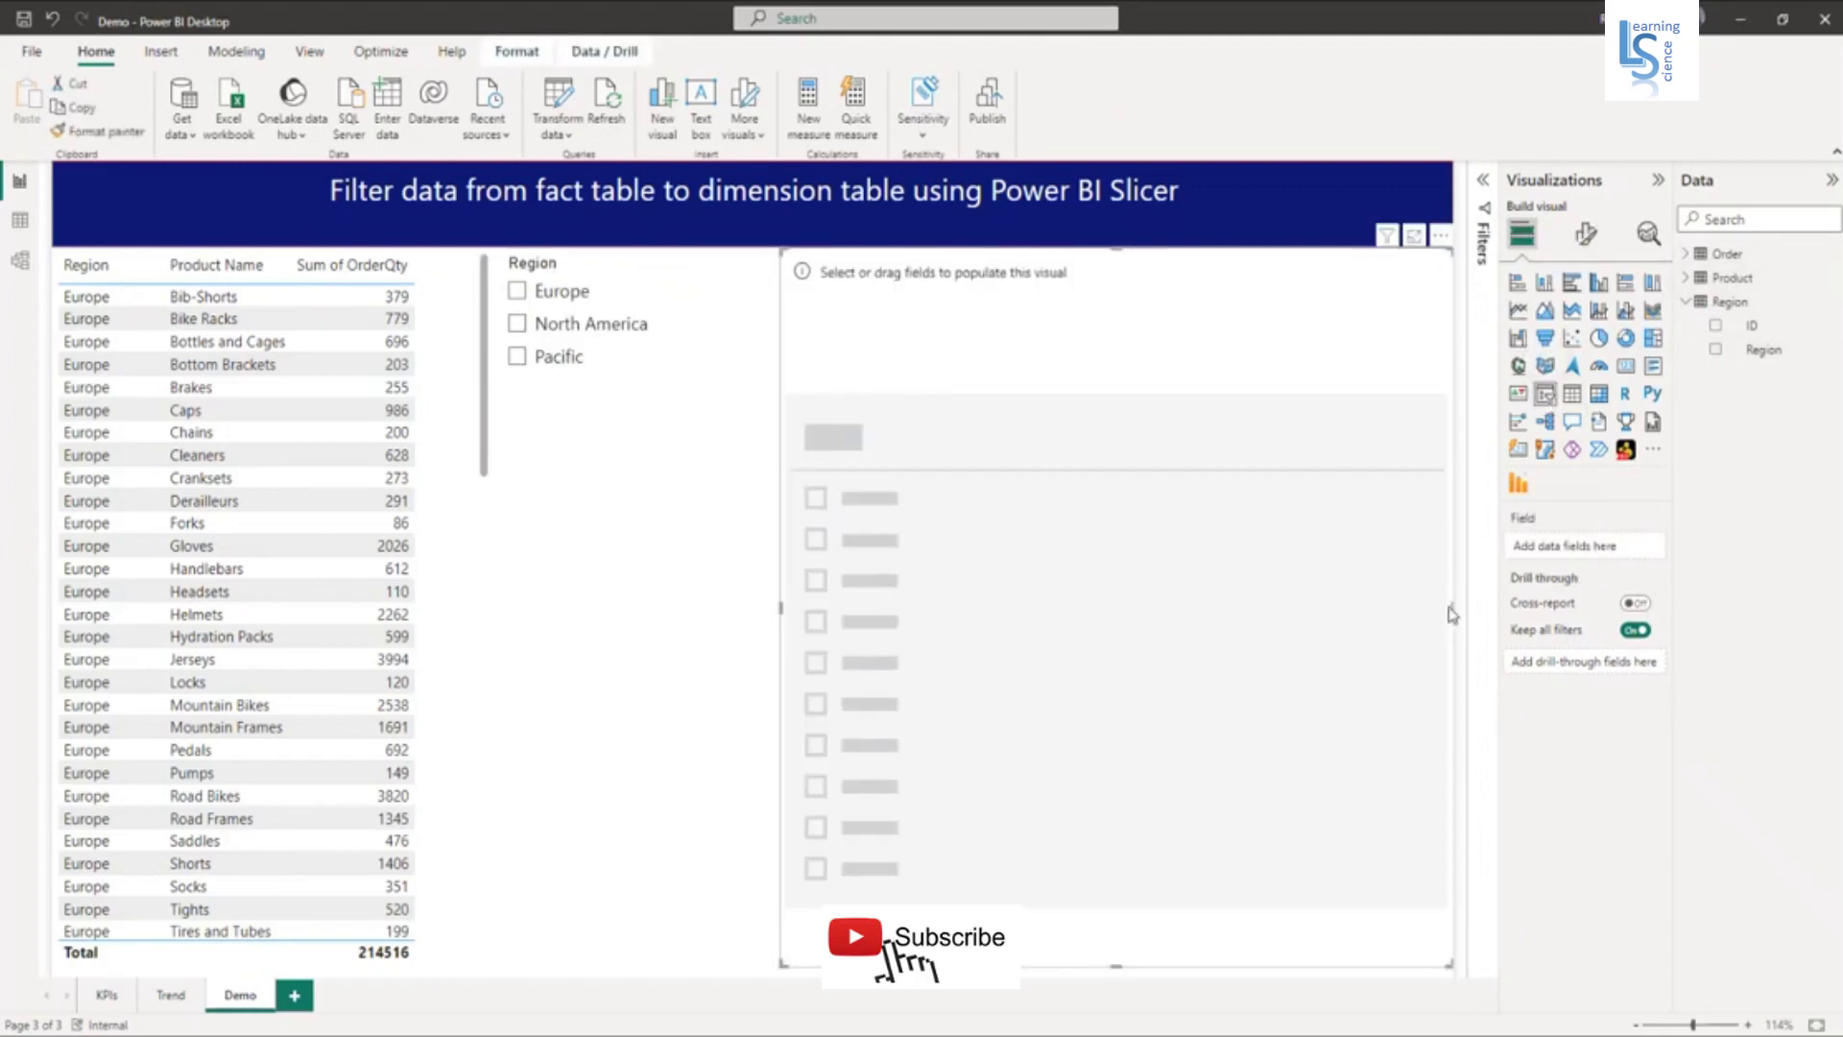
{"action": "left_click_drag", "start_coordinate": [1452, 606], "coordinate": [1084, 605]}
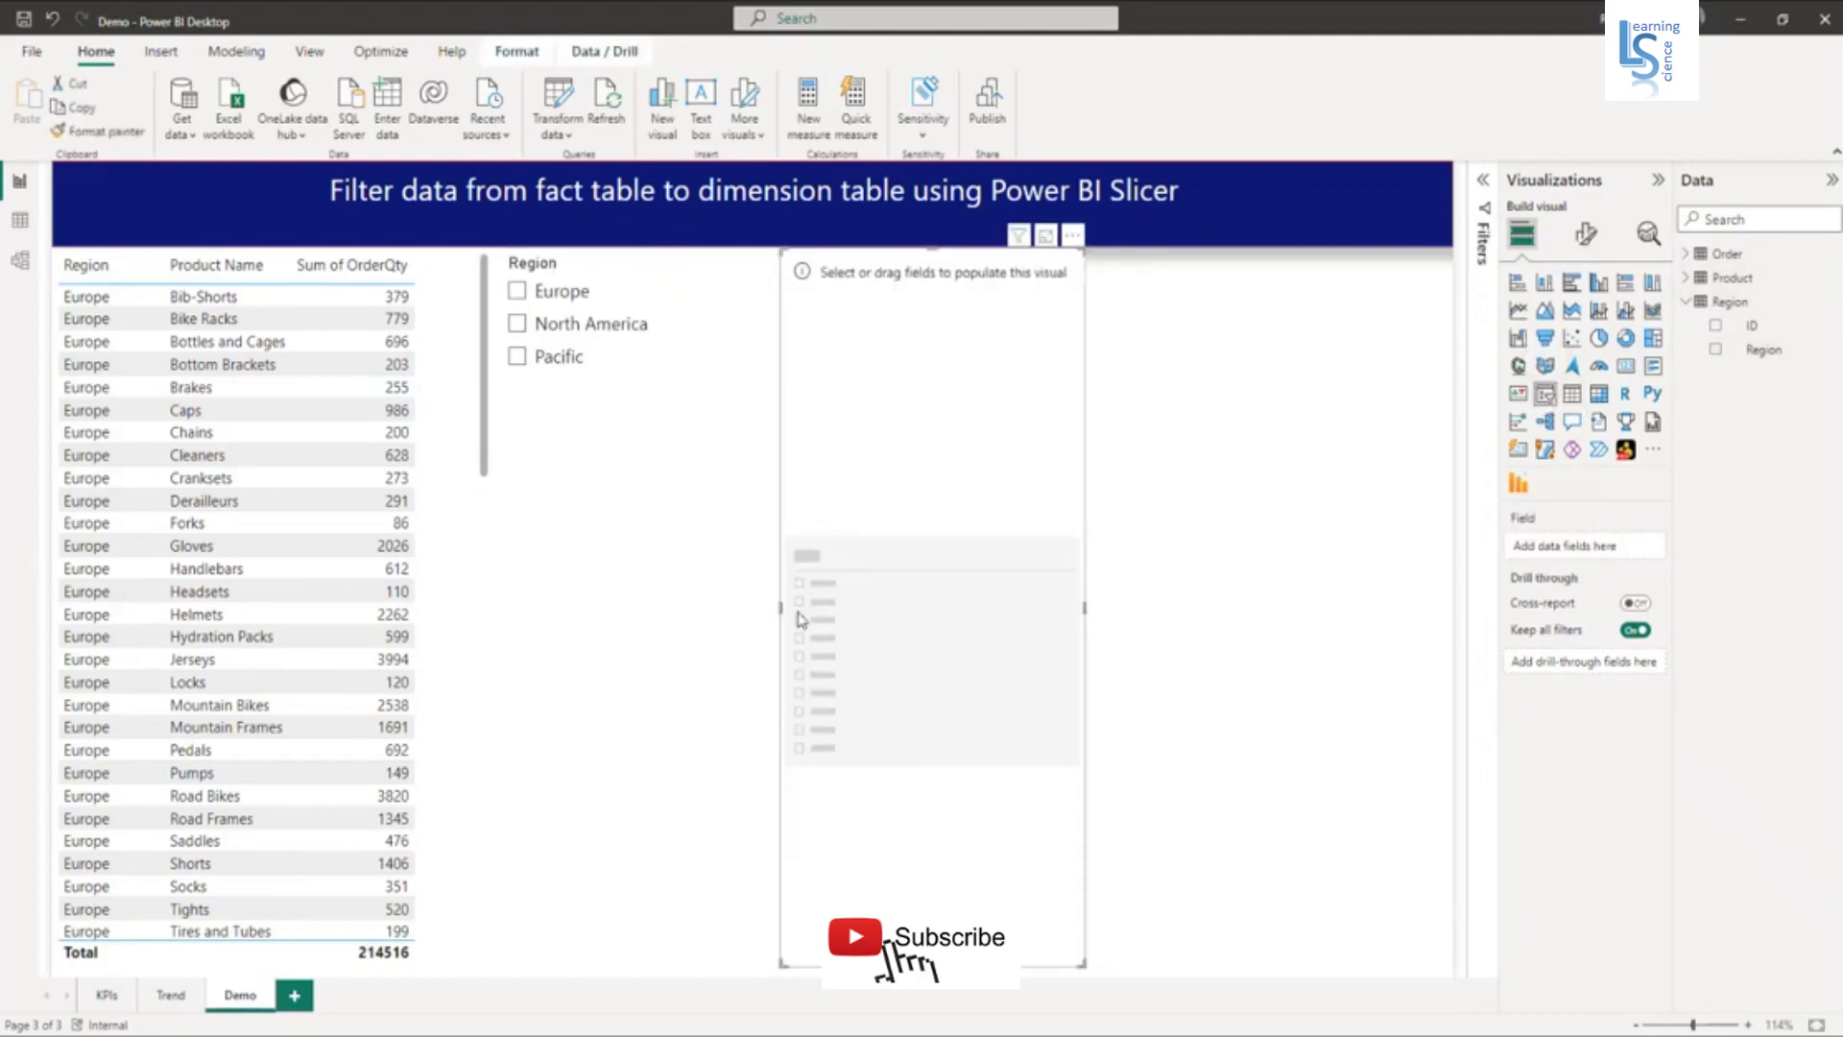
{"action": "left_click_drag", "start_coordinate": [781, 612], "coordinate": [838, 624]}
{"action": "left_click_drag", "start_coordinate": [922, 573], "coordinate": [981, 572]}
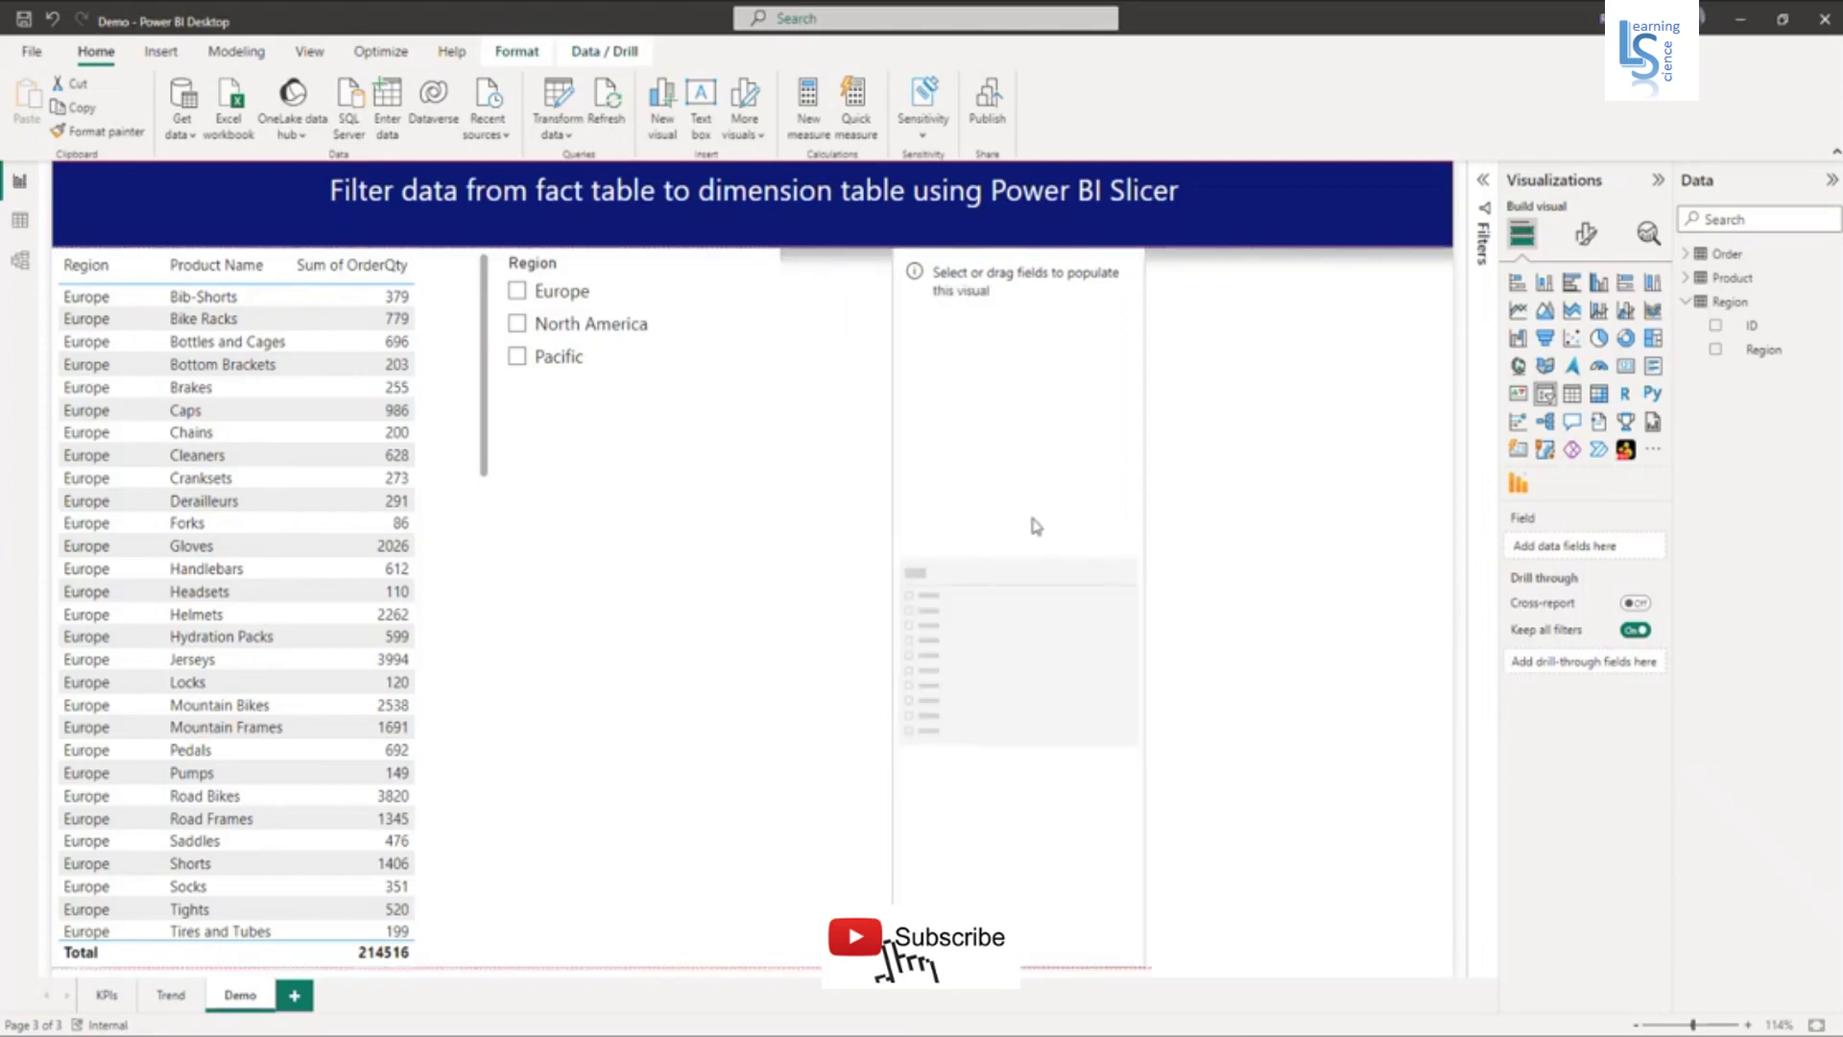
Step: Widen the second slicer, give it the Product Name field, and nudge the Region slicer right
{"action": "left_click_drag", "start_coordinate": [1143, 607], "coordinate": [1167, 607]}
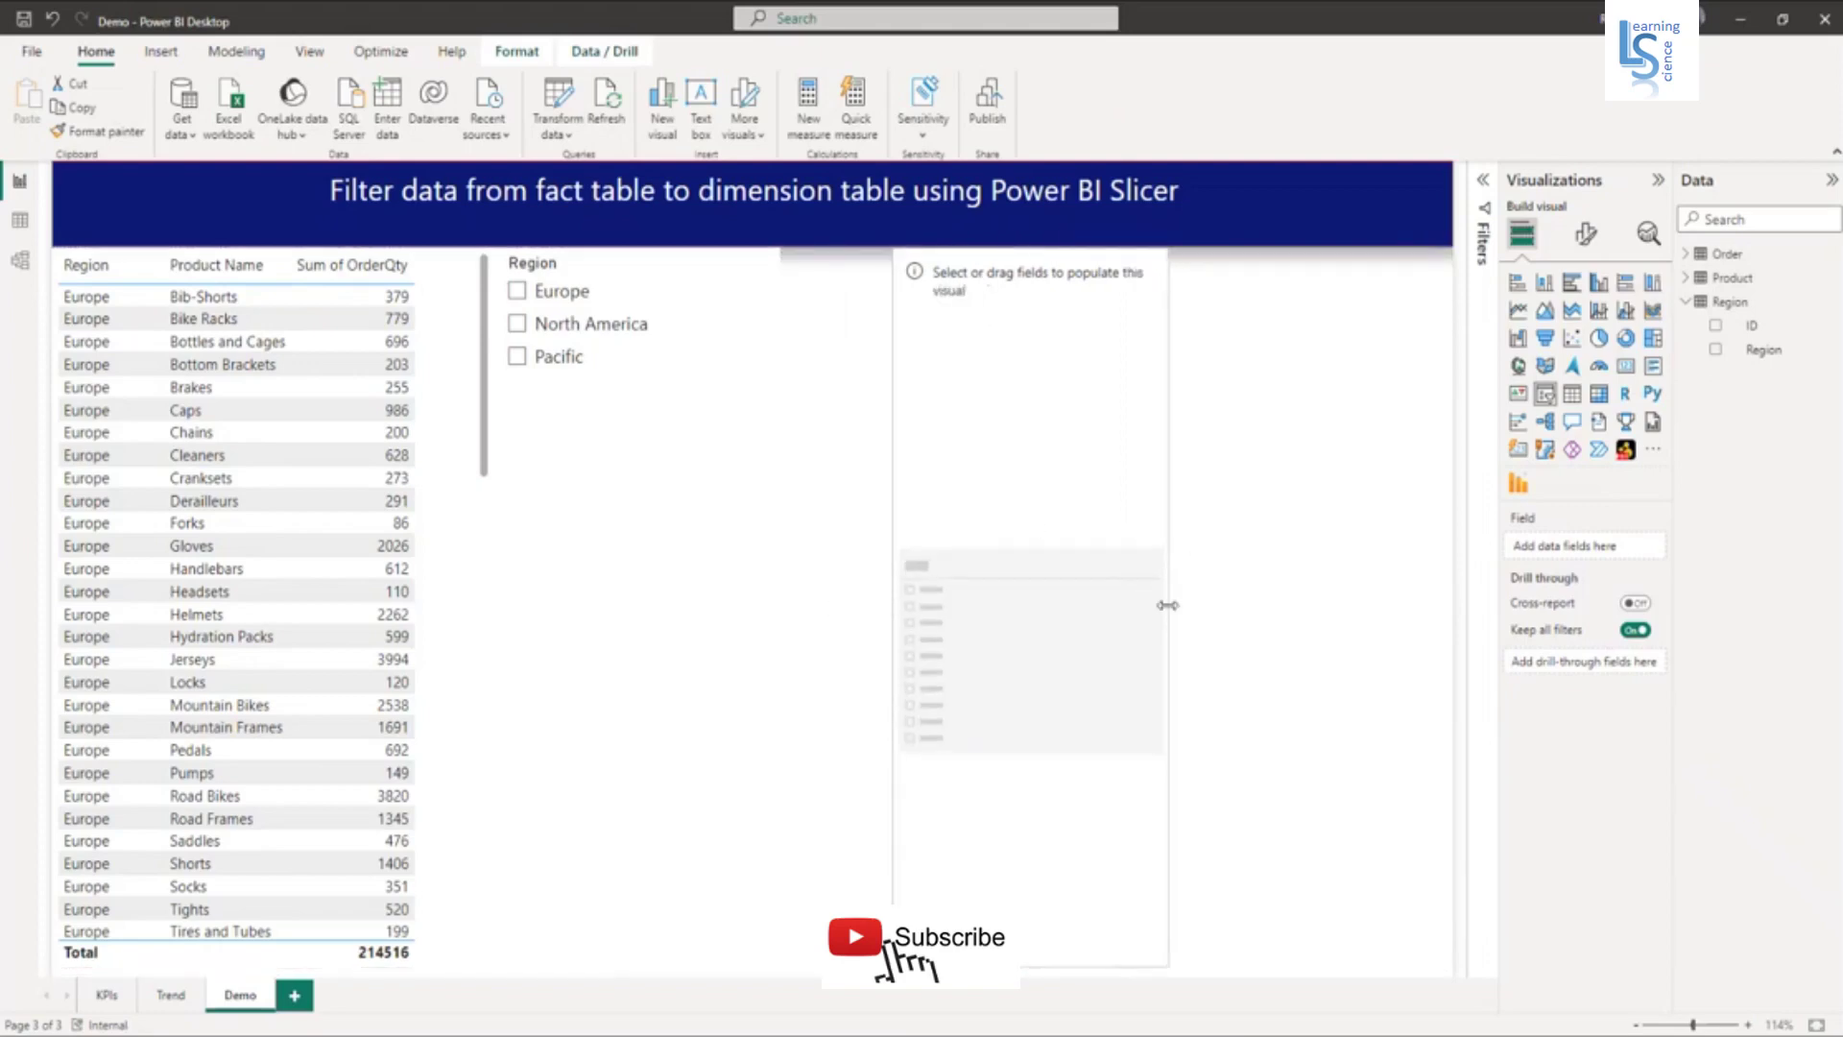
{"action": "left_click", "coordinate": [1688, 303]}
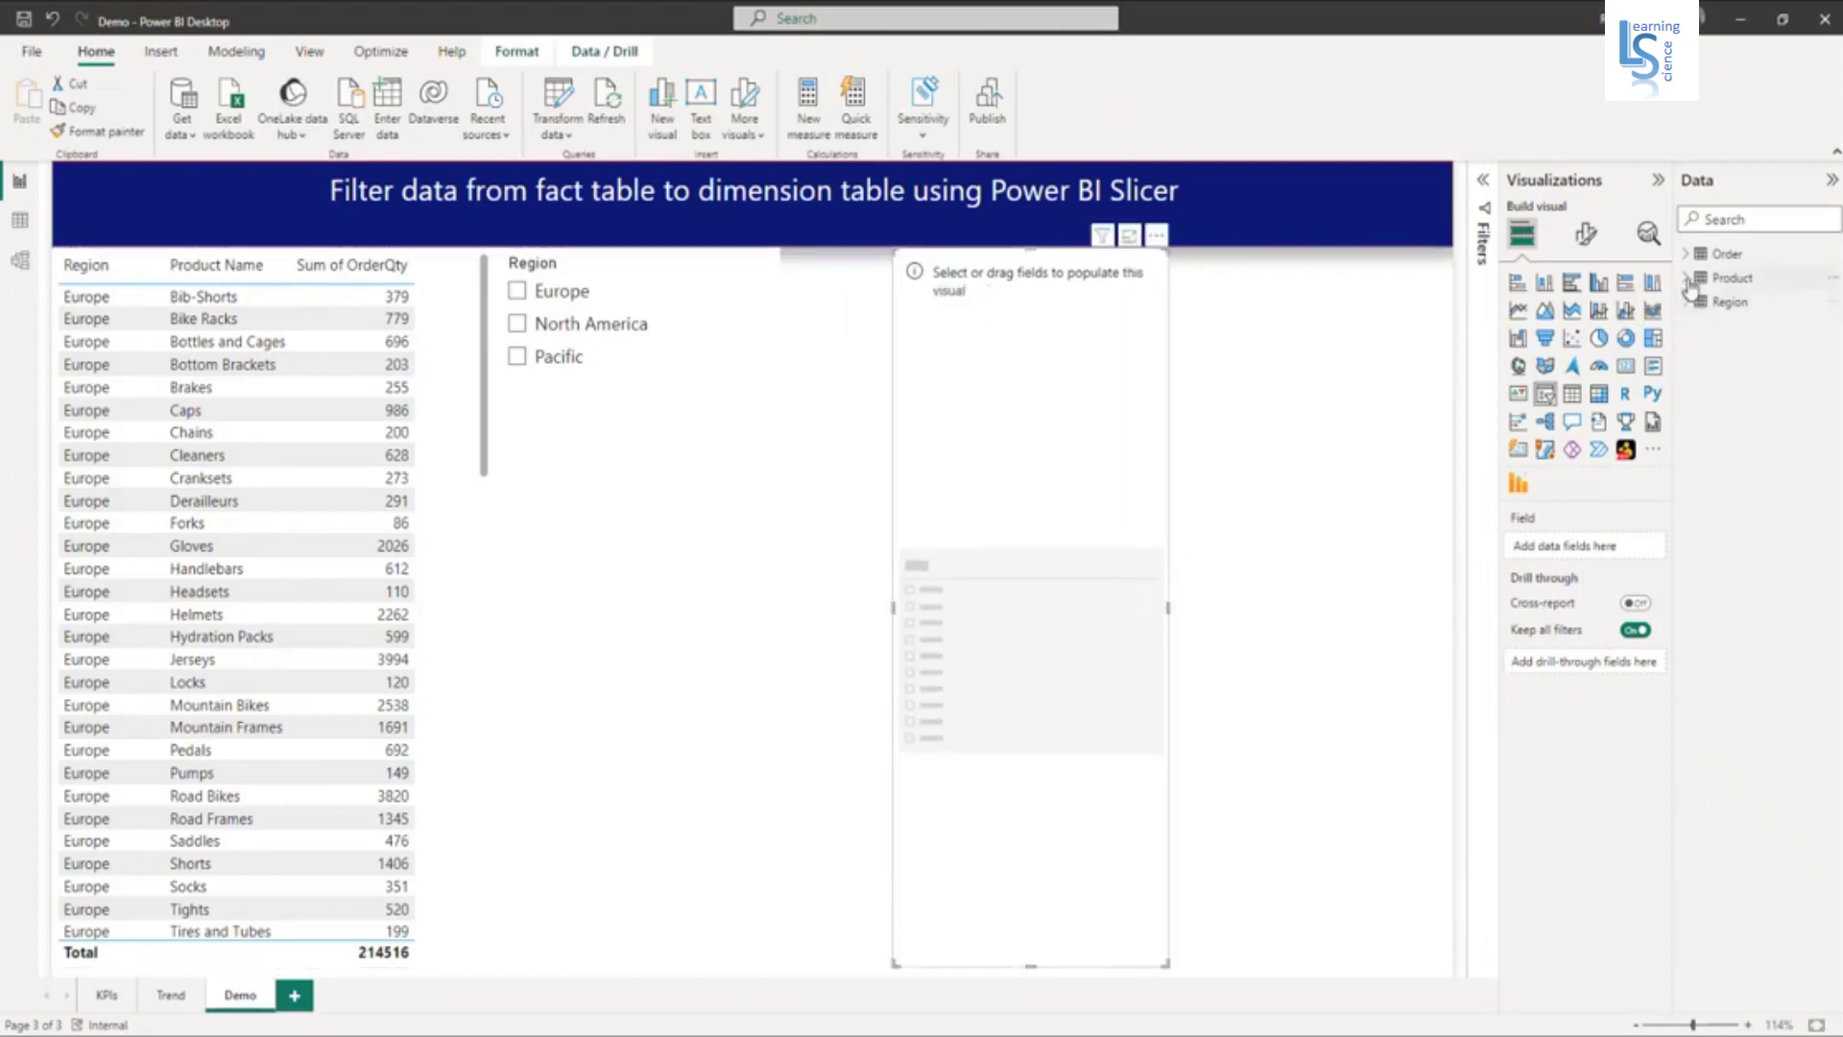
{"action": "left_click", "coordinate": [1687, 278]}
{"action": "left_click_drag", "start_coordinate": [1795, 341], "coordinate": [1612, 567]}
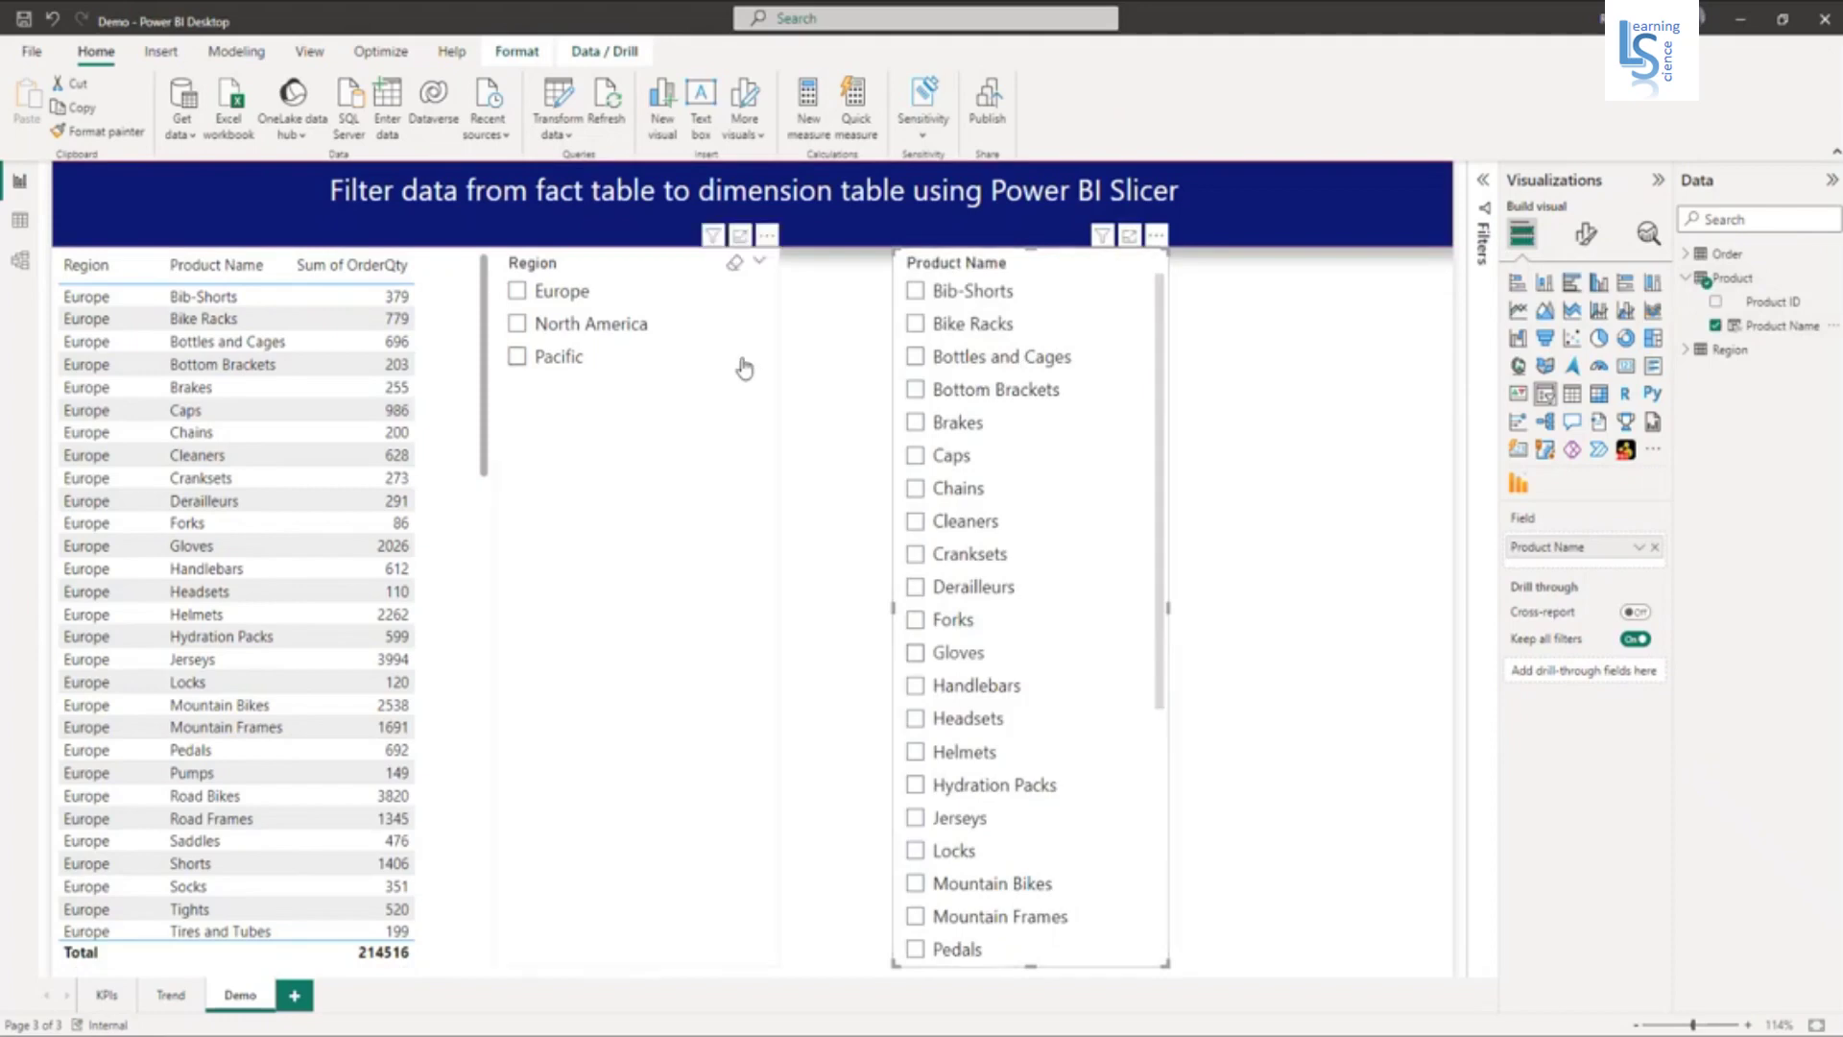
{"action": "left_click_drag", "start_coordinate": [740, 366], "coordinate": [774, 366]}
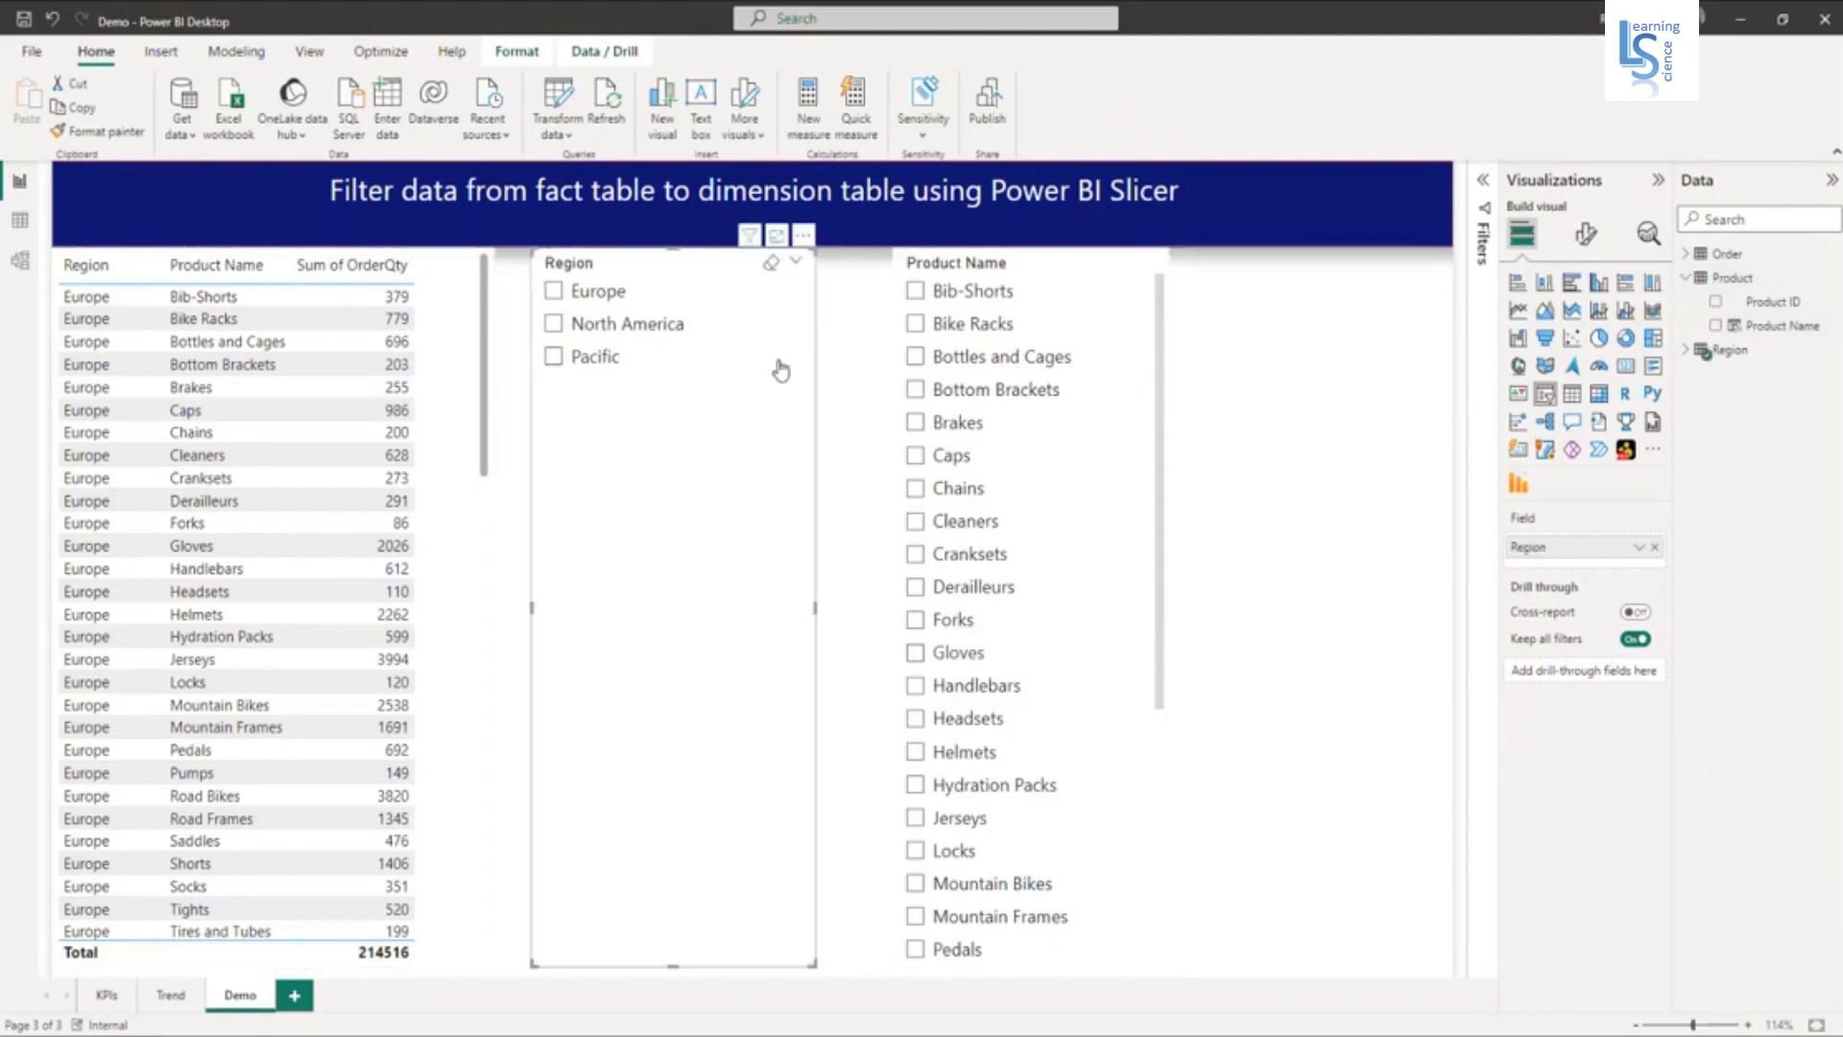
{"action": "left_click", "coordinate": [617, 299]}
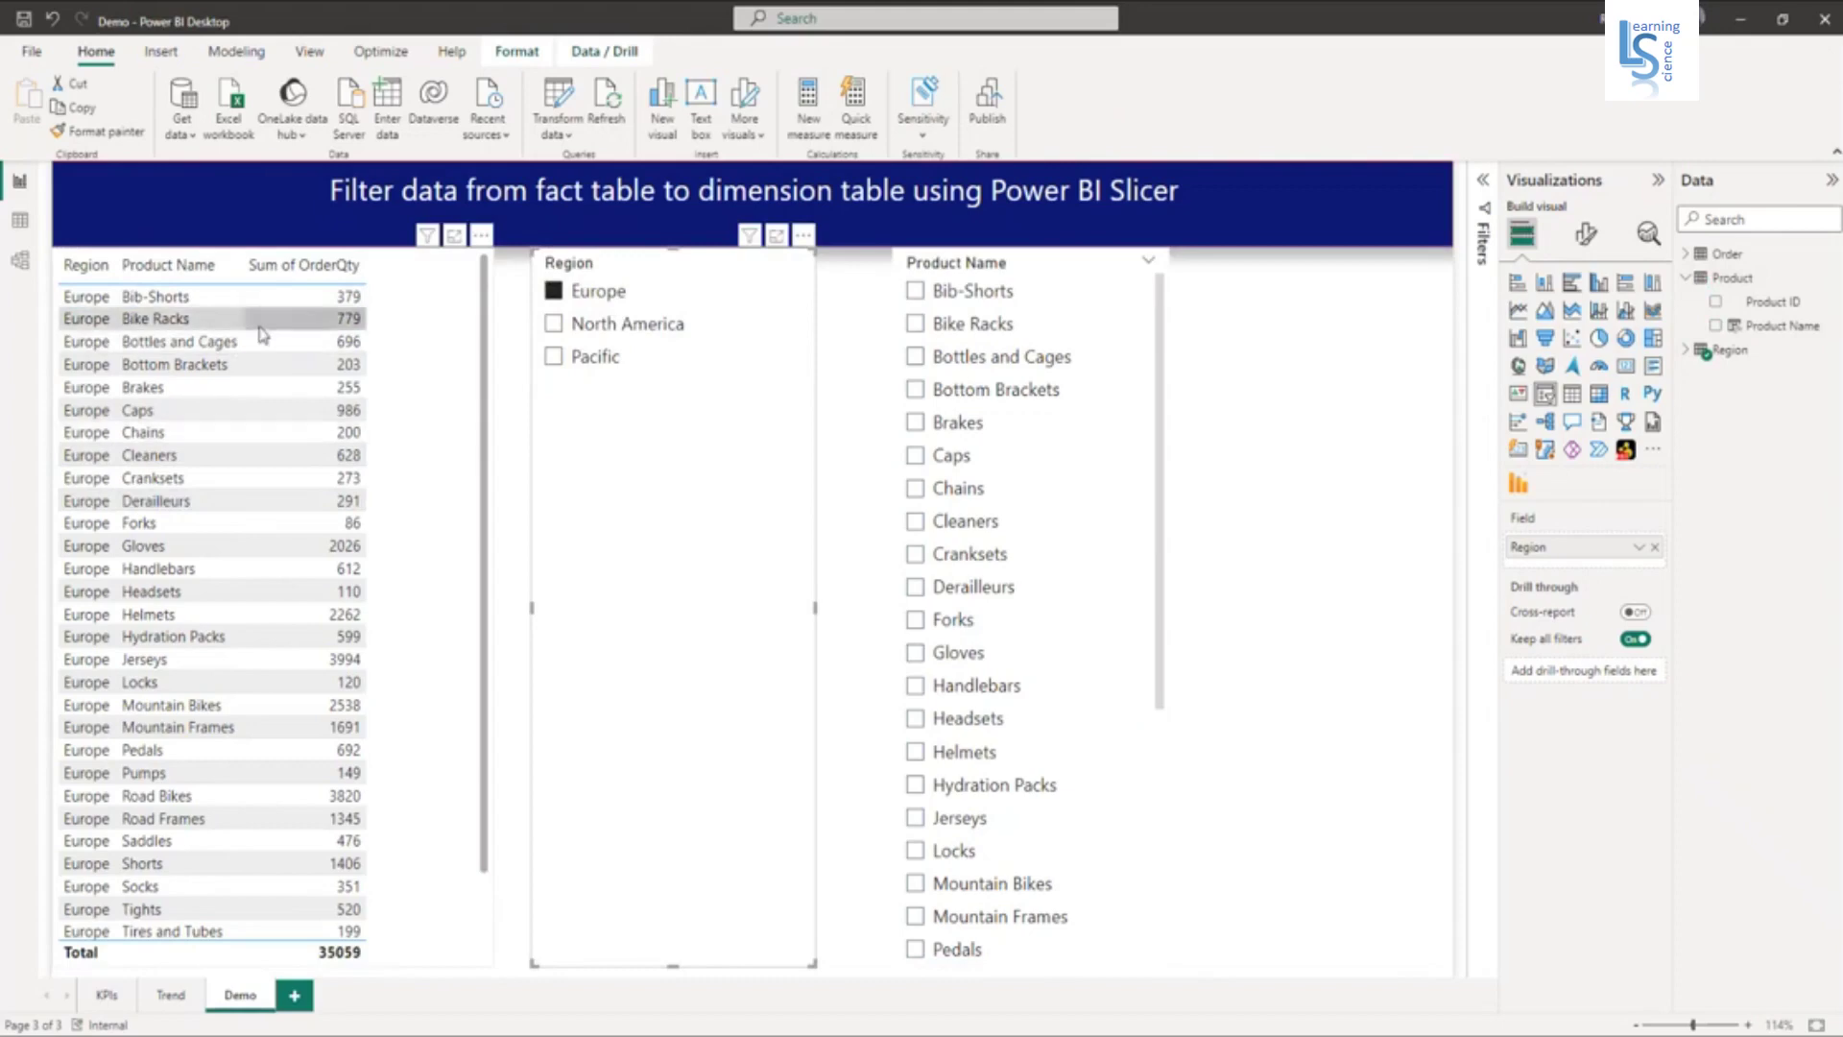
{"action": "left_click", "coordinate": [554, 326]}
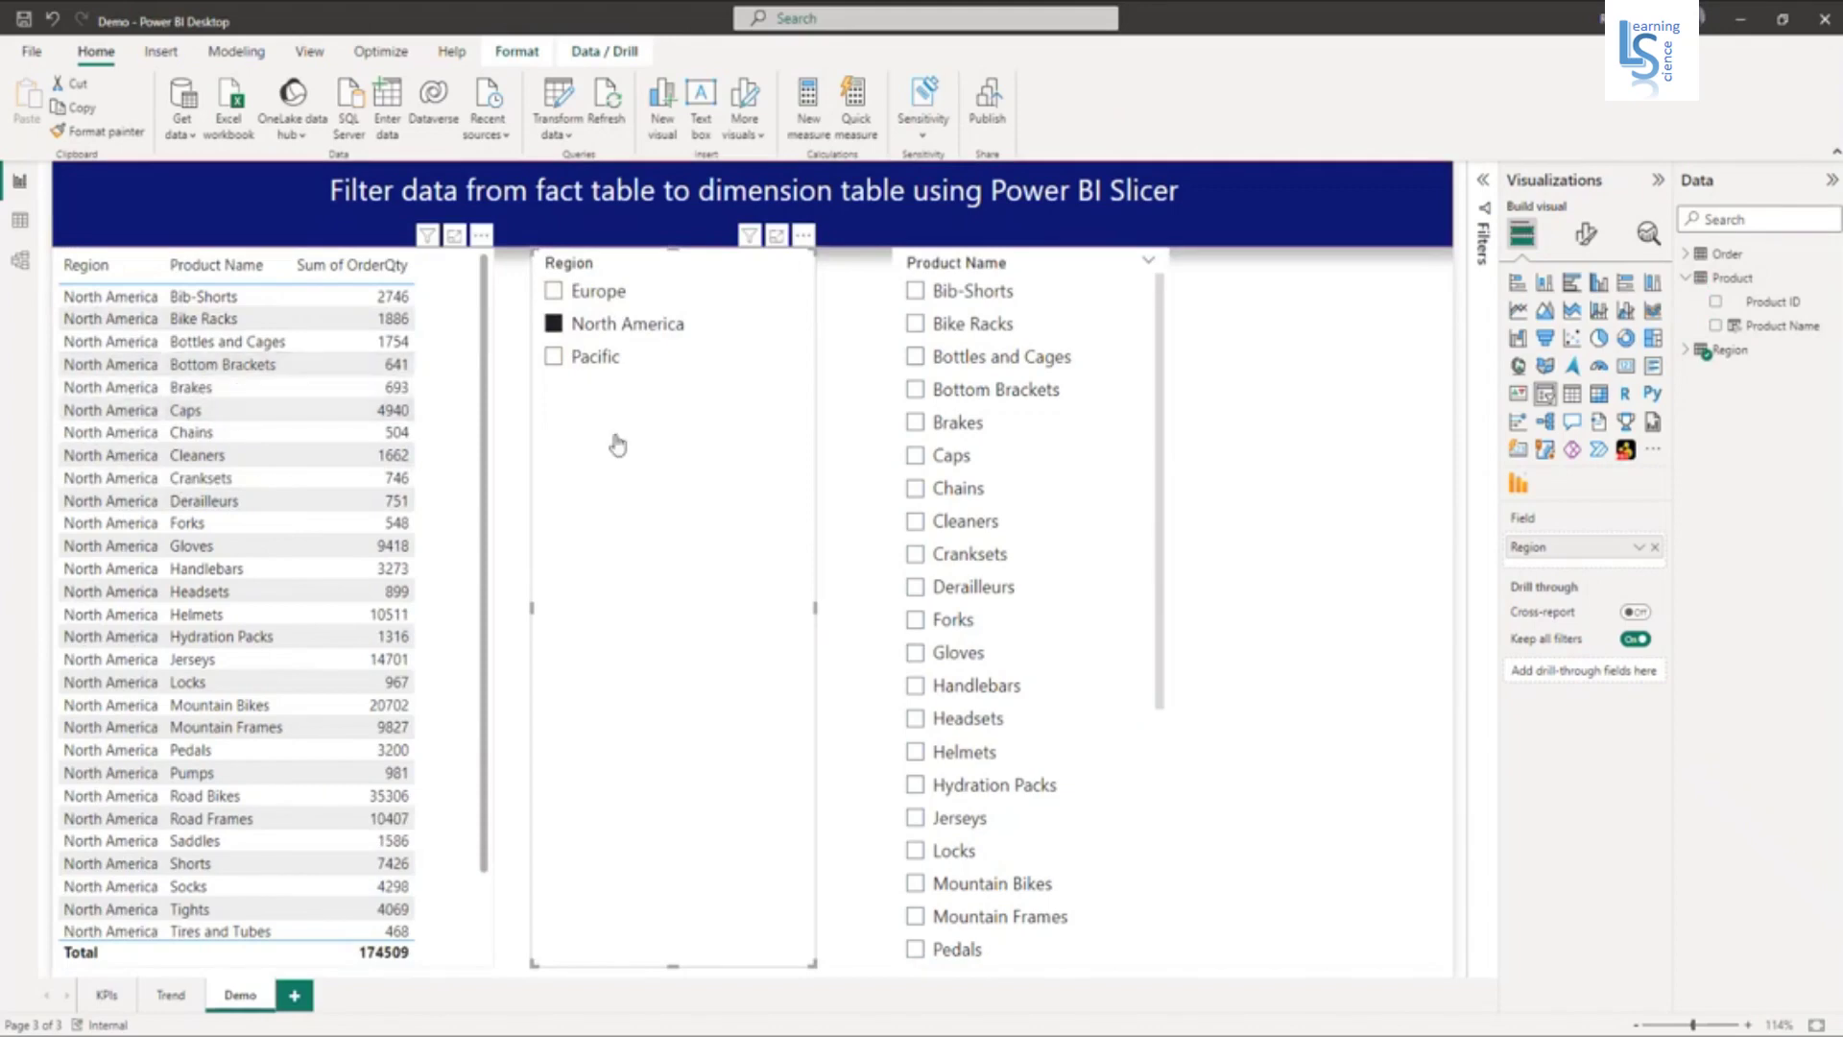
{"action": "left_click", "coordinate": [915, 292]}
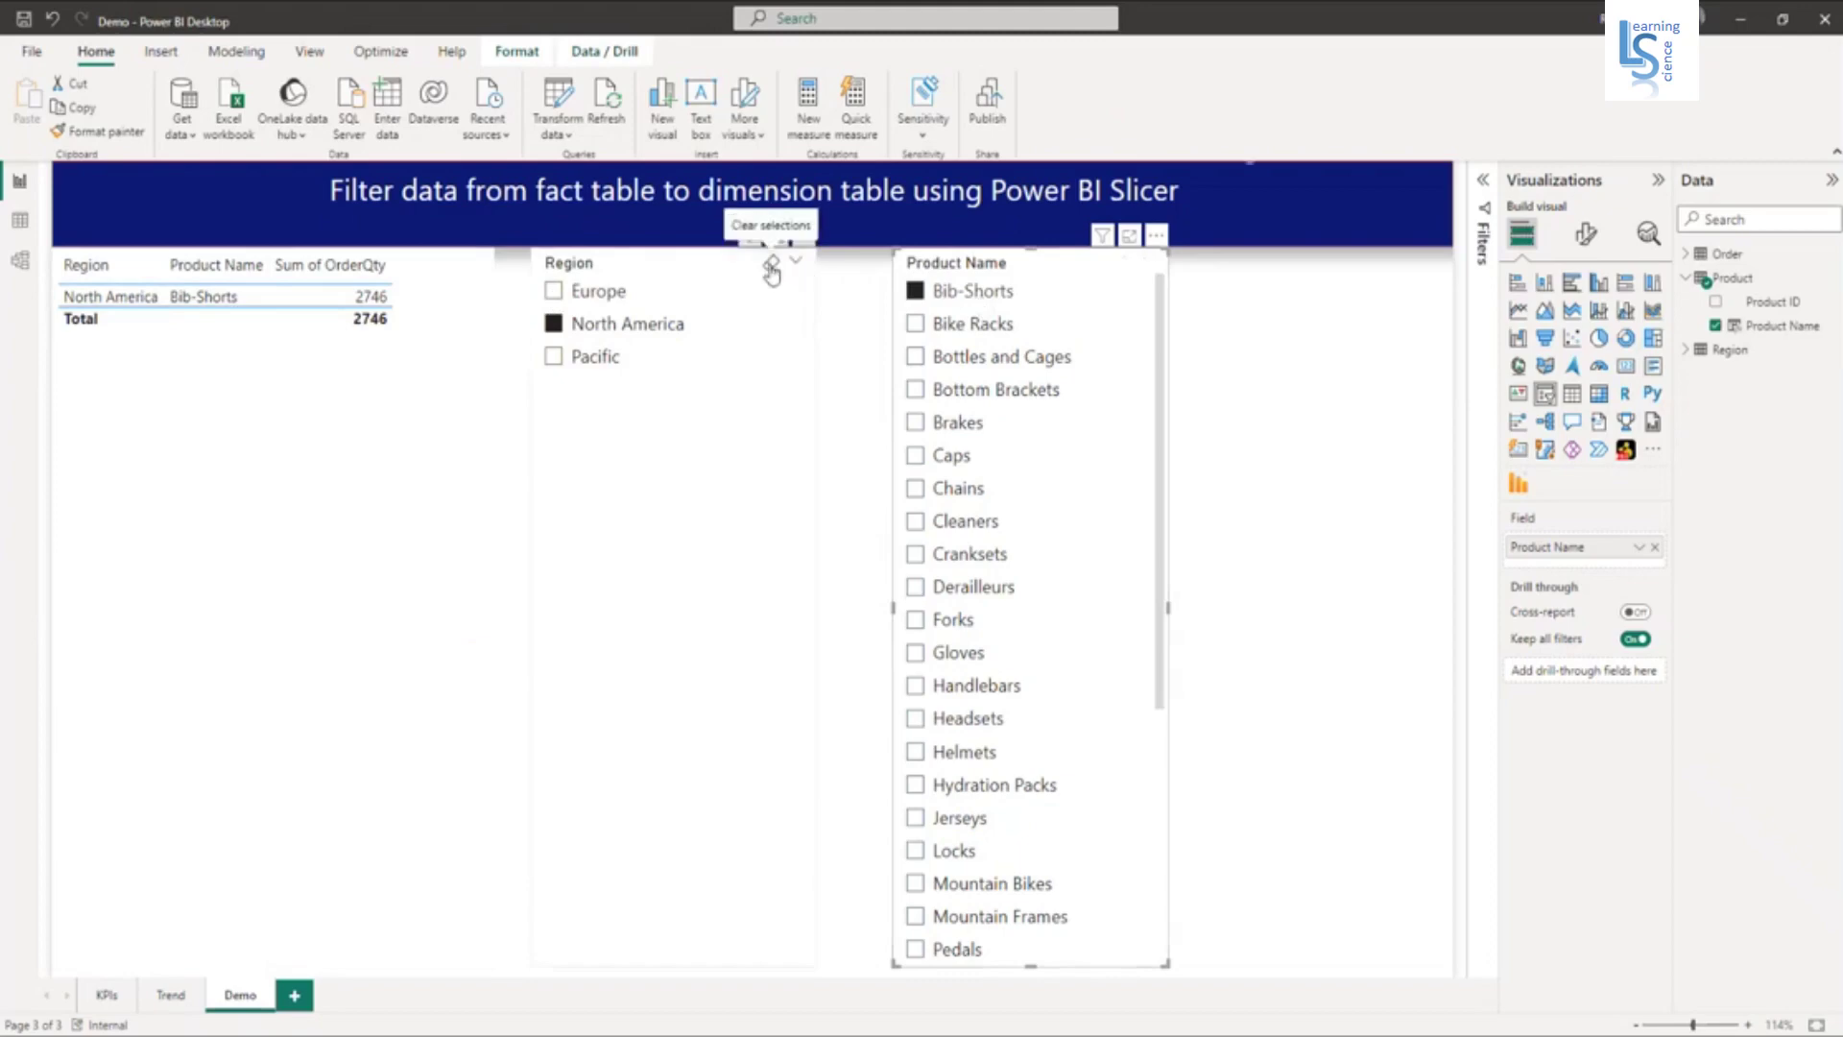
{"action": "left_click", "coordinate": [771, 272]}
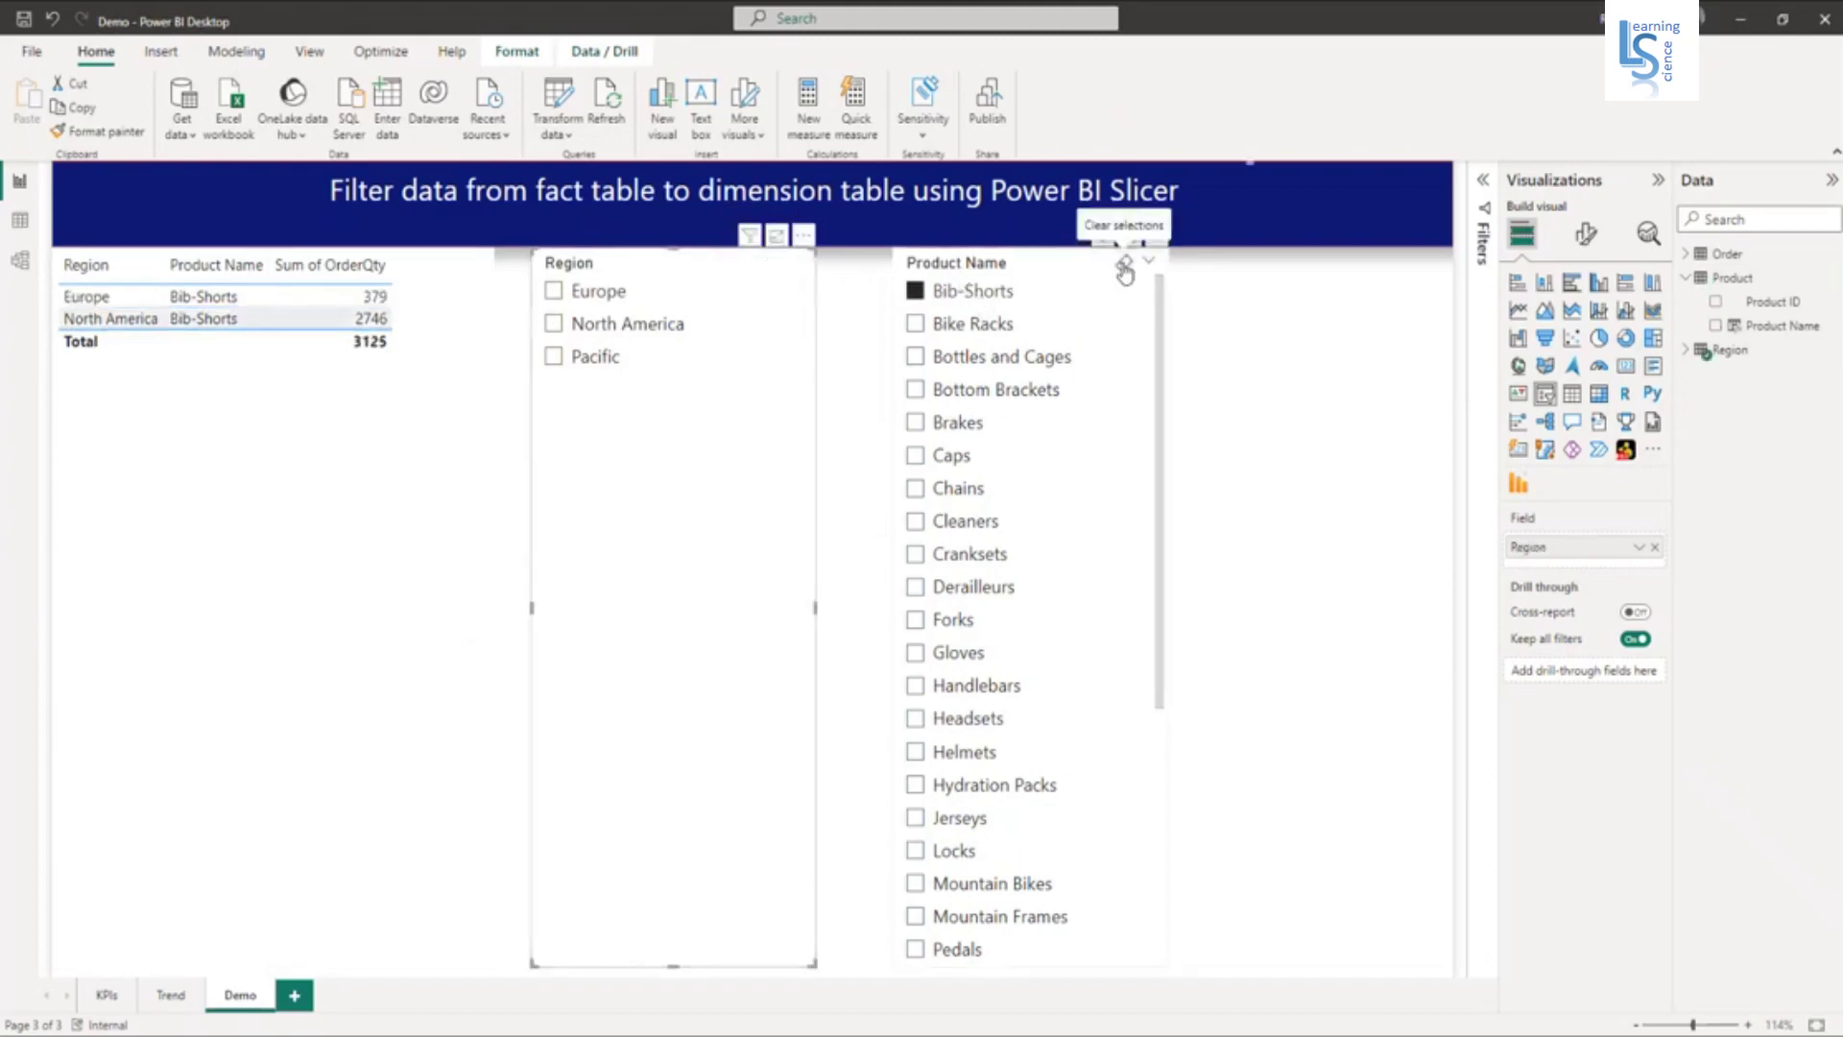
{"action": "left_click", "coordinate": [1125, 272]}
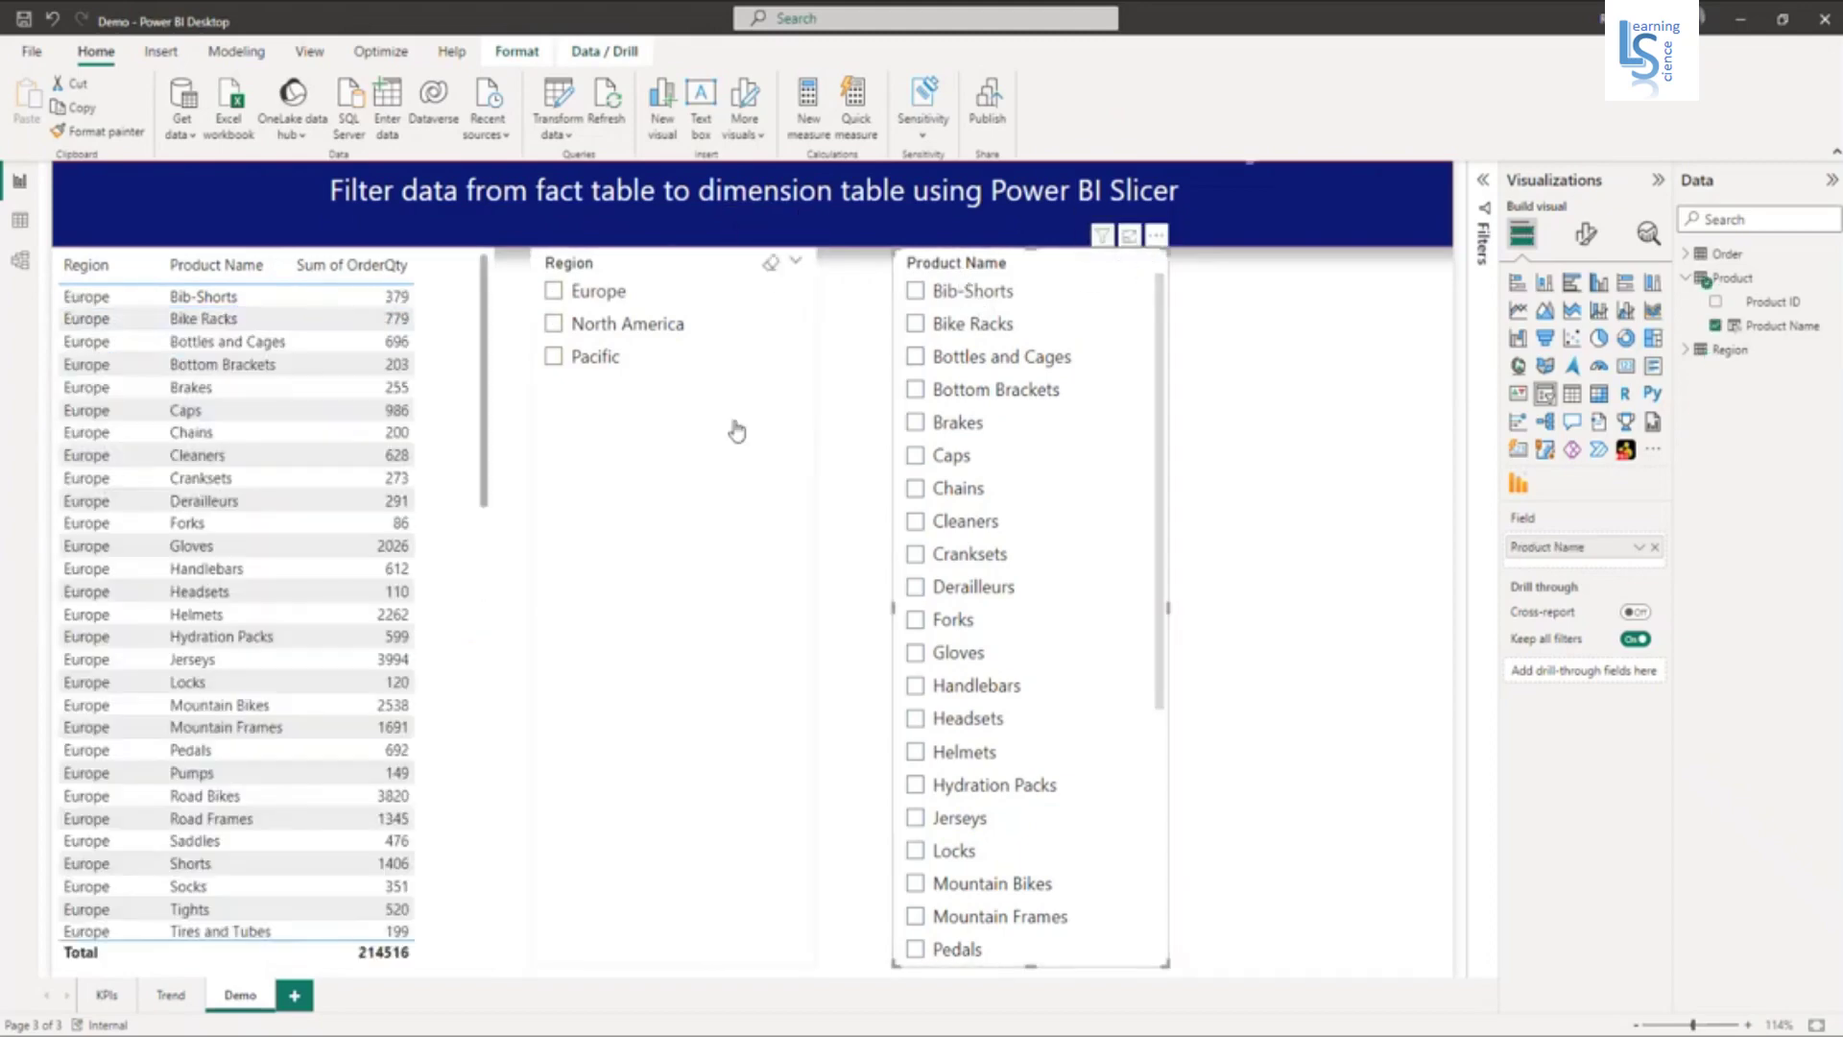
Step: Select Pacific in the Region slicer, try Bib-Shorts, Caps and Wheels products, then clear Wheels
{"action": "left_click", "coordinate": [554, 359]}
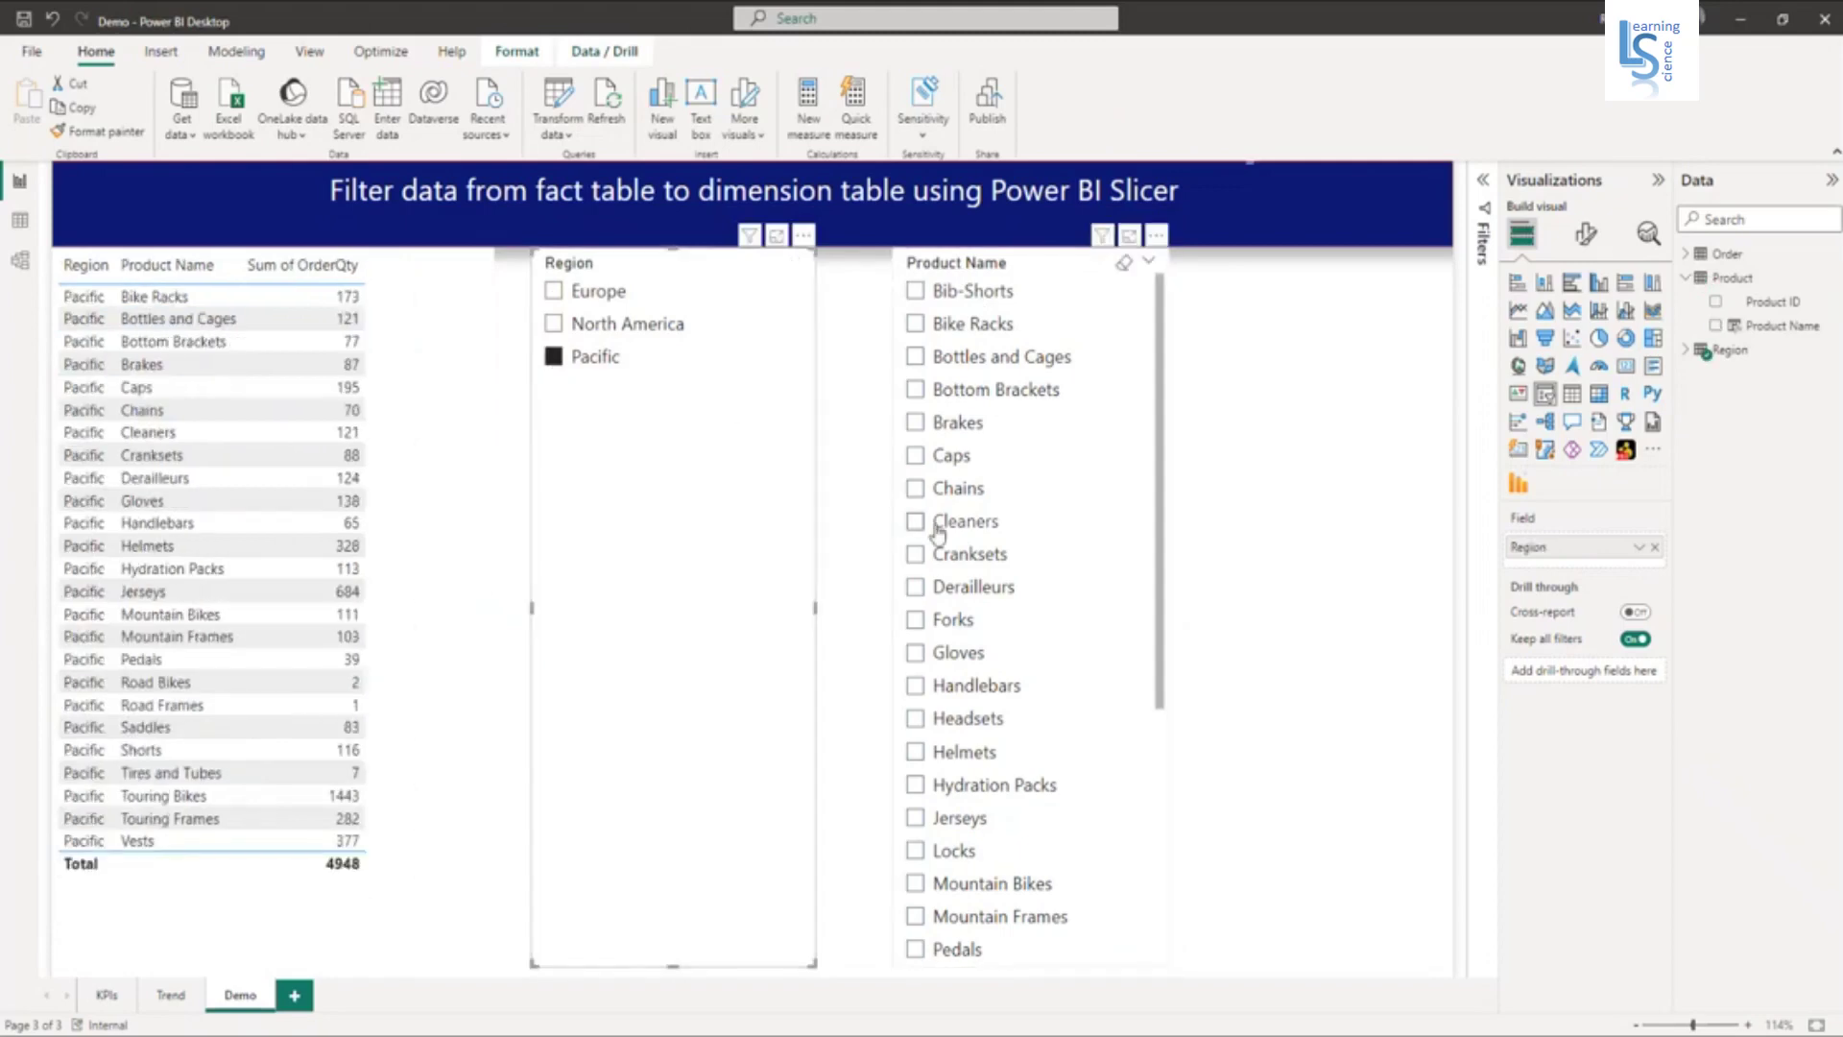
{"action": "left_click", "coordinate": [916, 292]}
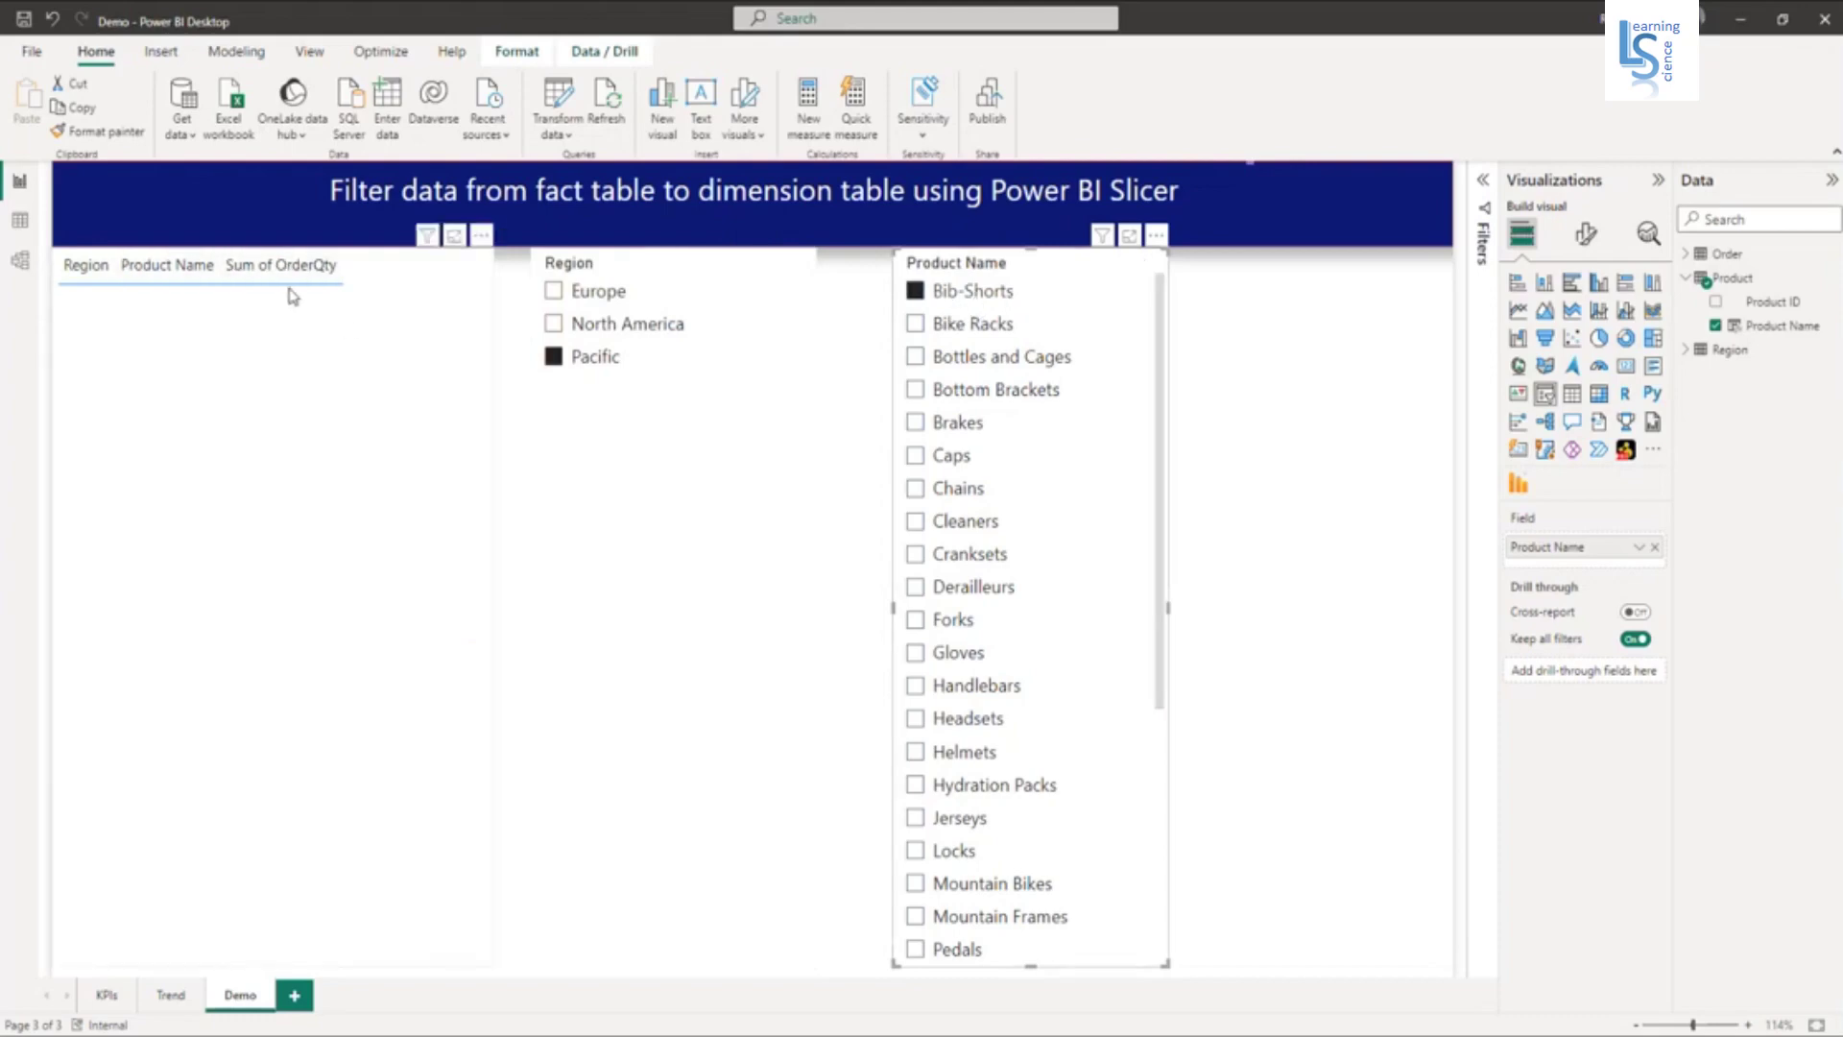
{"action": "left_click", "coordinate": [916, 457]}
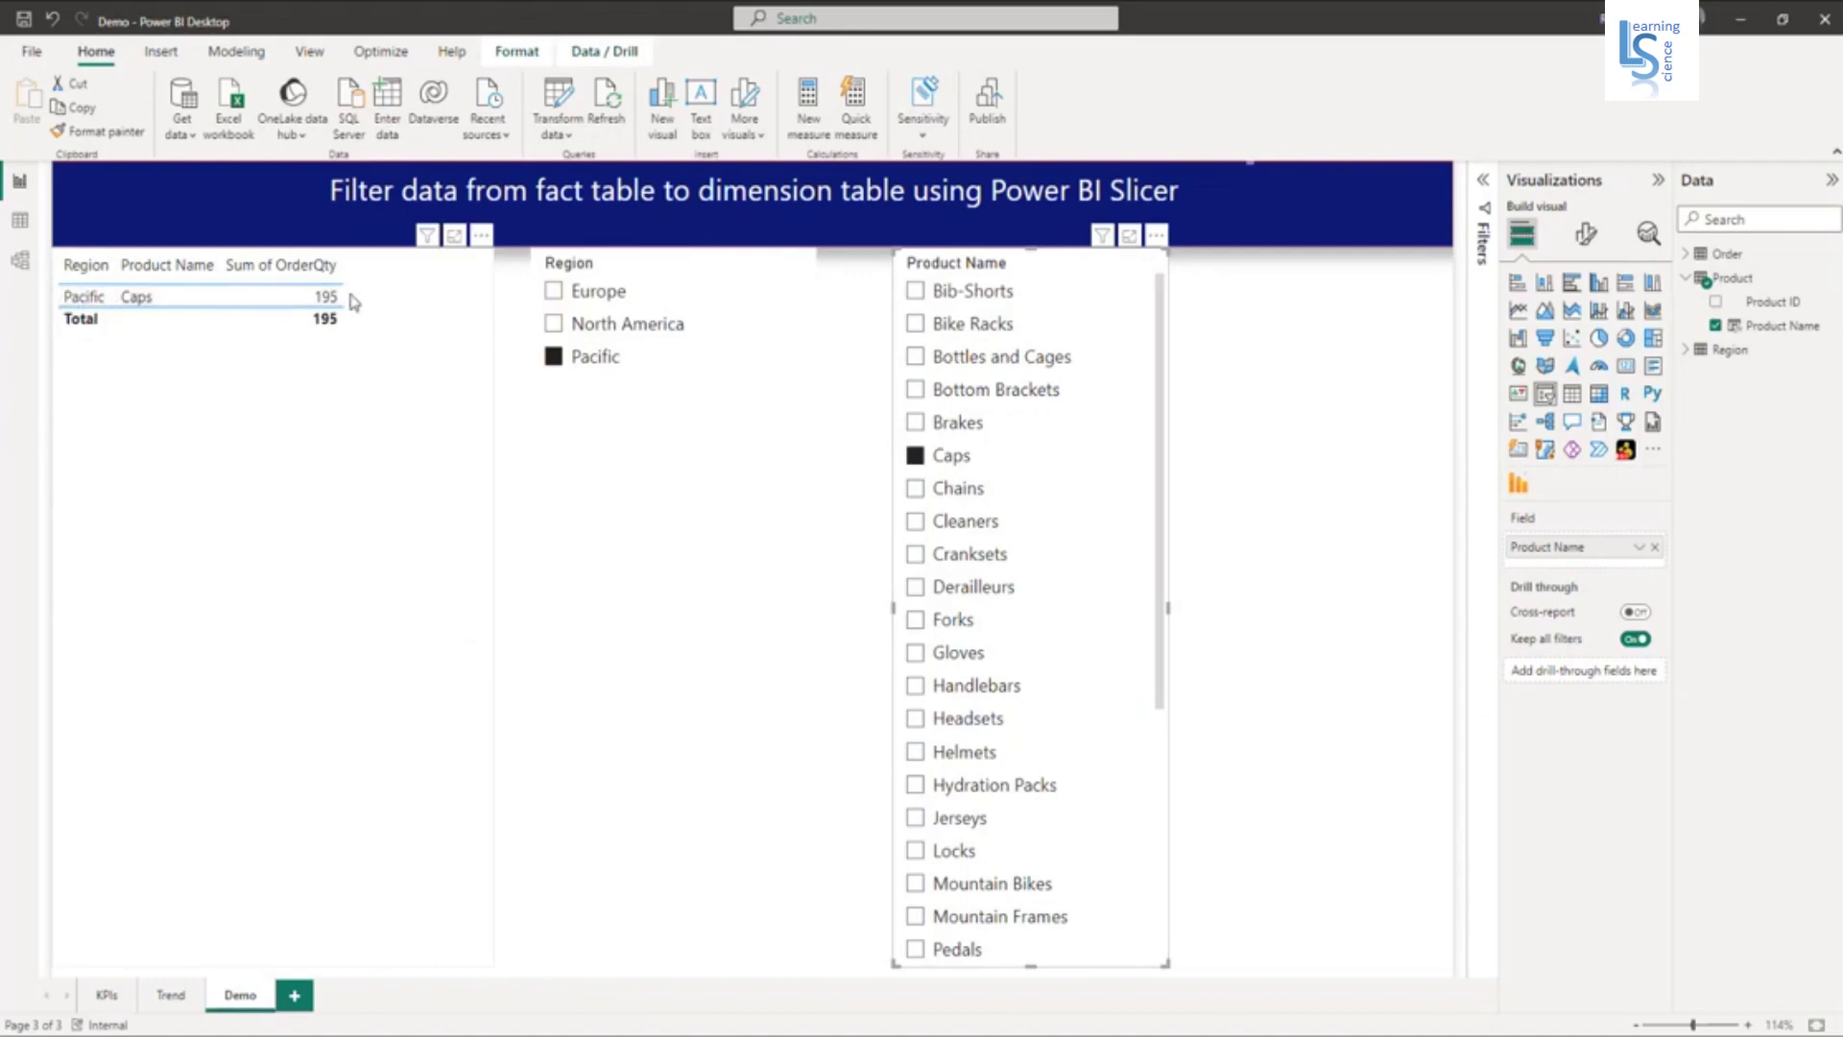
{"action": "scroll", "coordinate": [1005, 672], "scroll_direction": "down", "scroll_amount": 5}
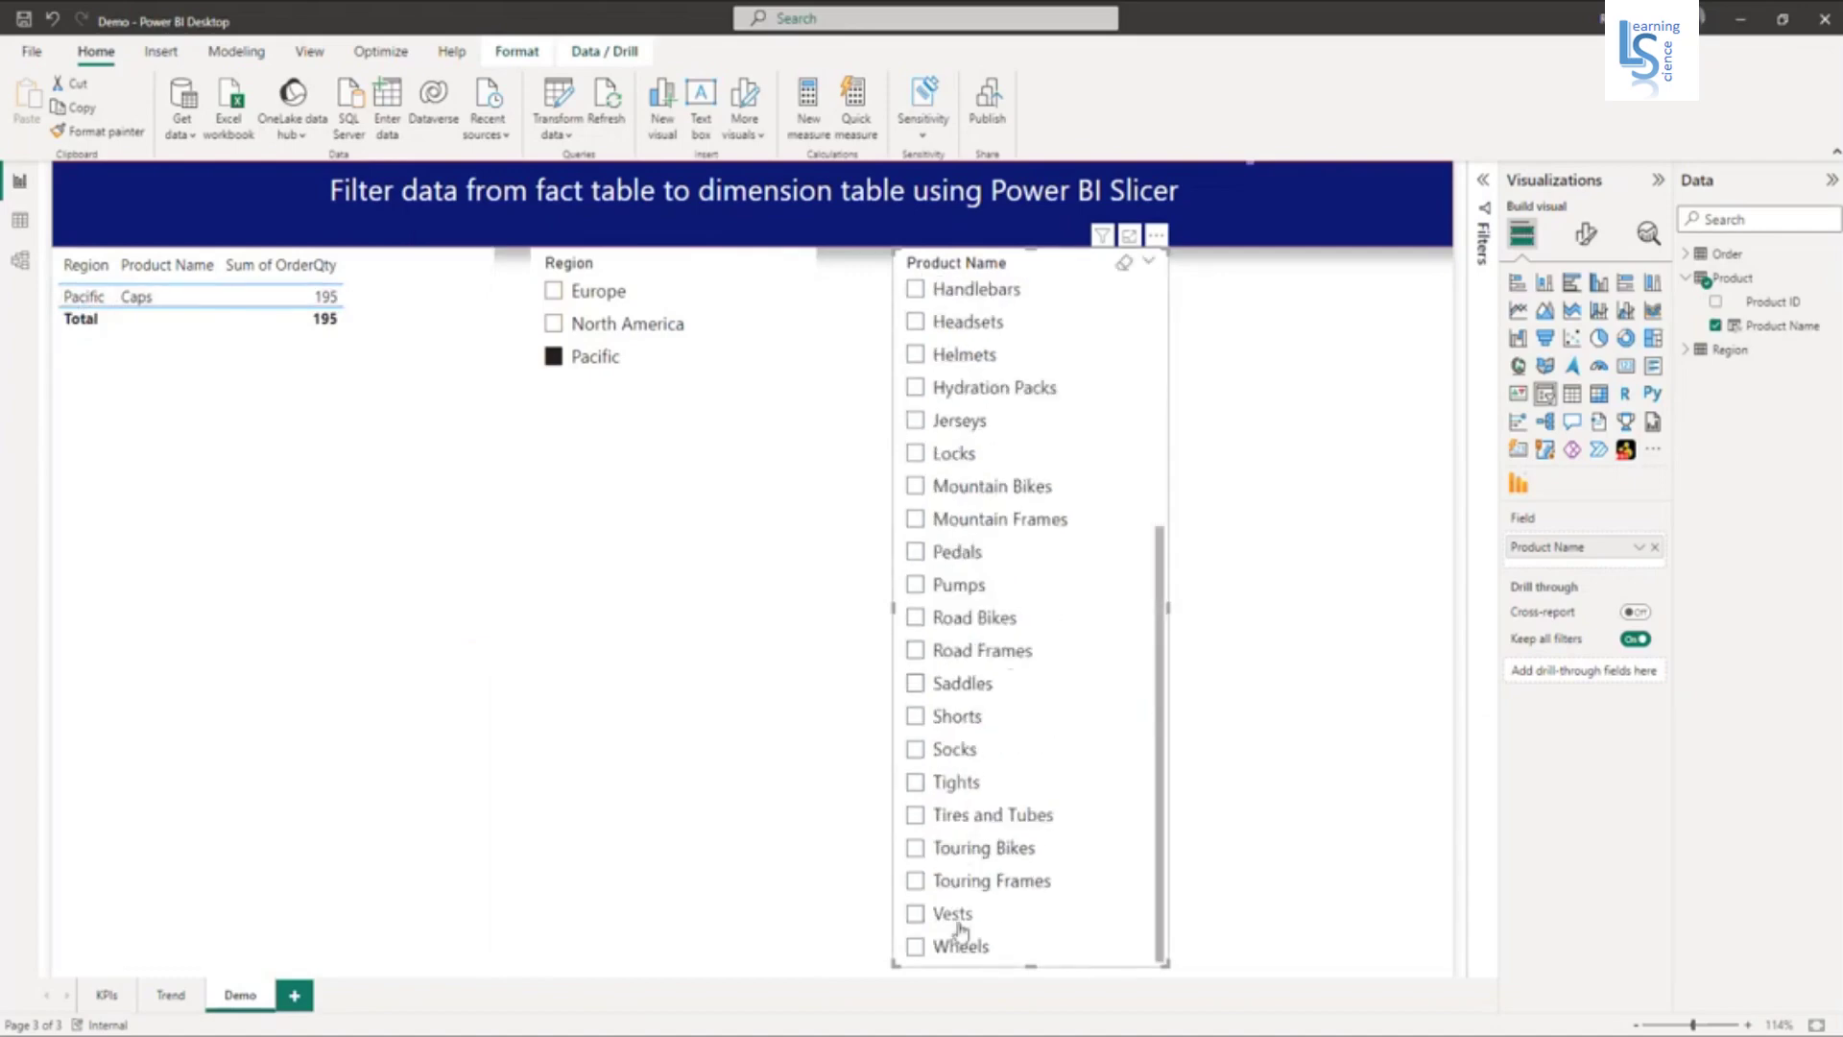
{"action": "left_click", "coordinate": [914, 948]}
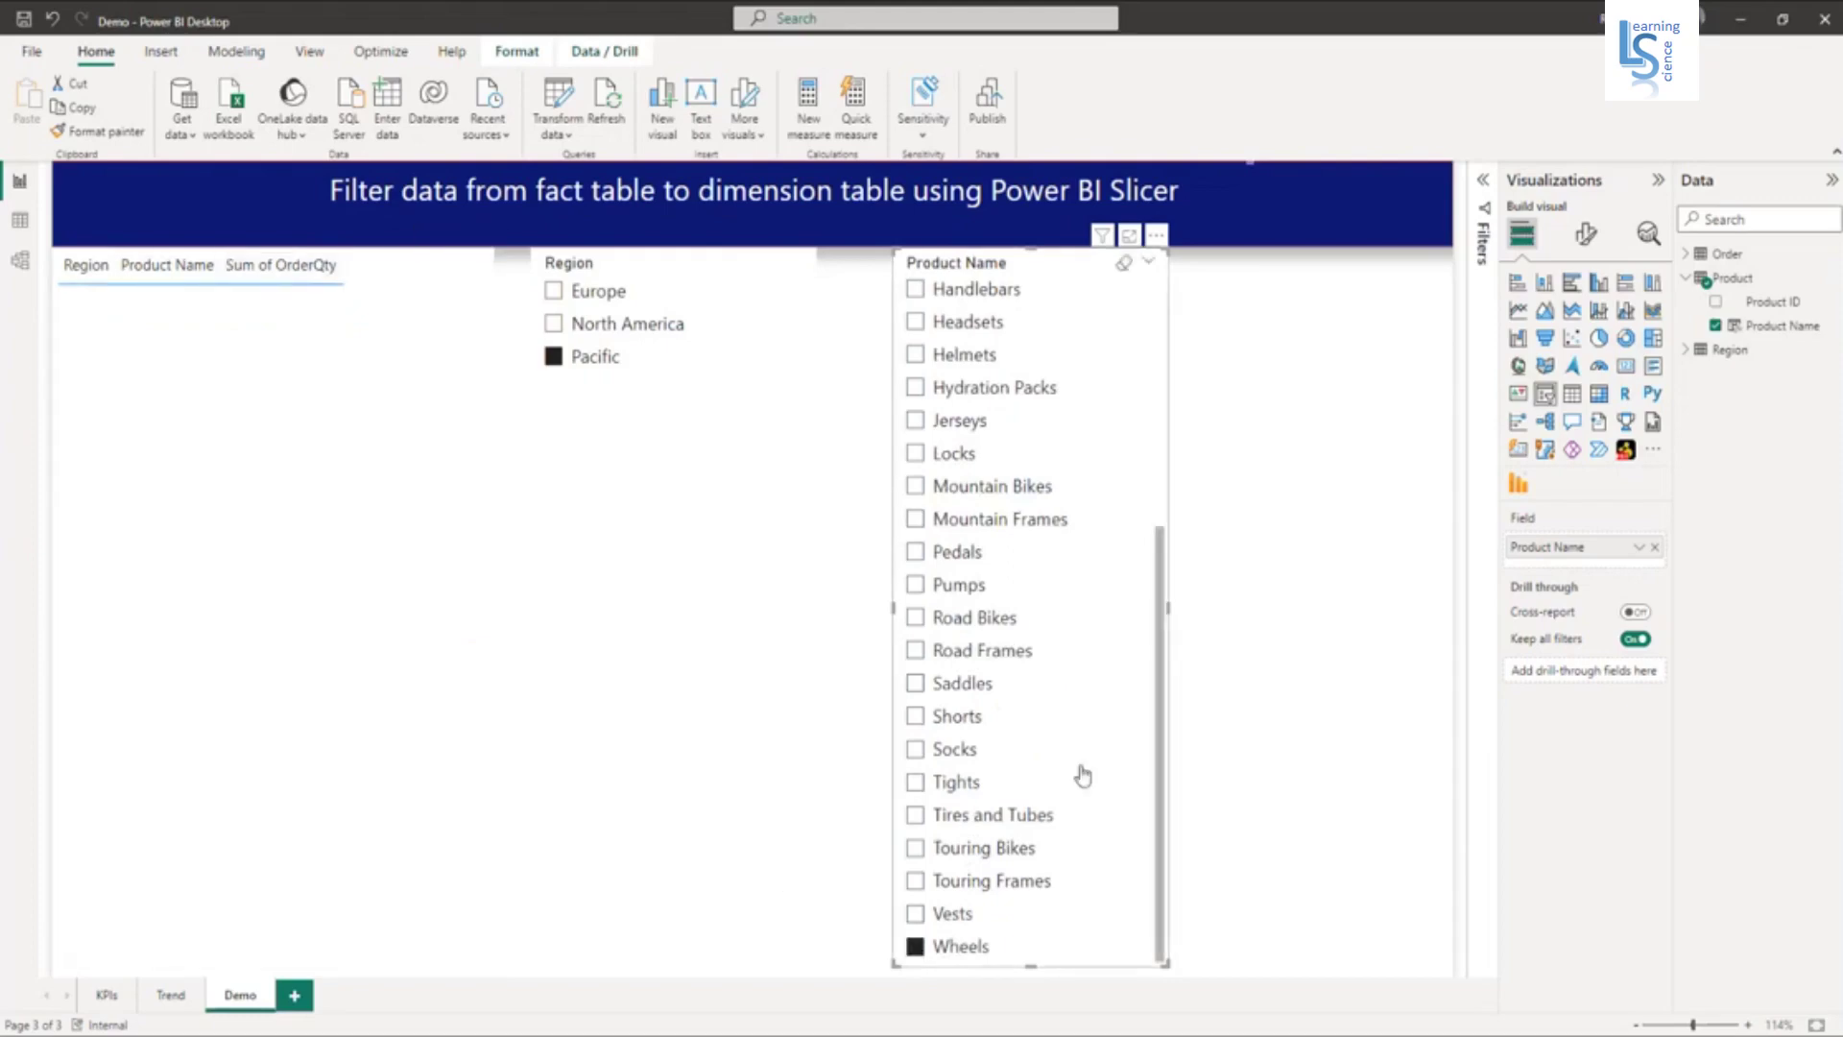
{"action": "left_click", "coordinate": [917, 949]}
{"action": "scroll", "coordinate": [1037, 699], "scroll_direction": "up", "scroll_amount": 4}
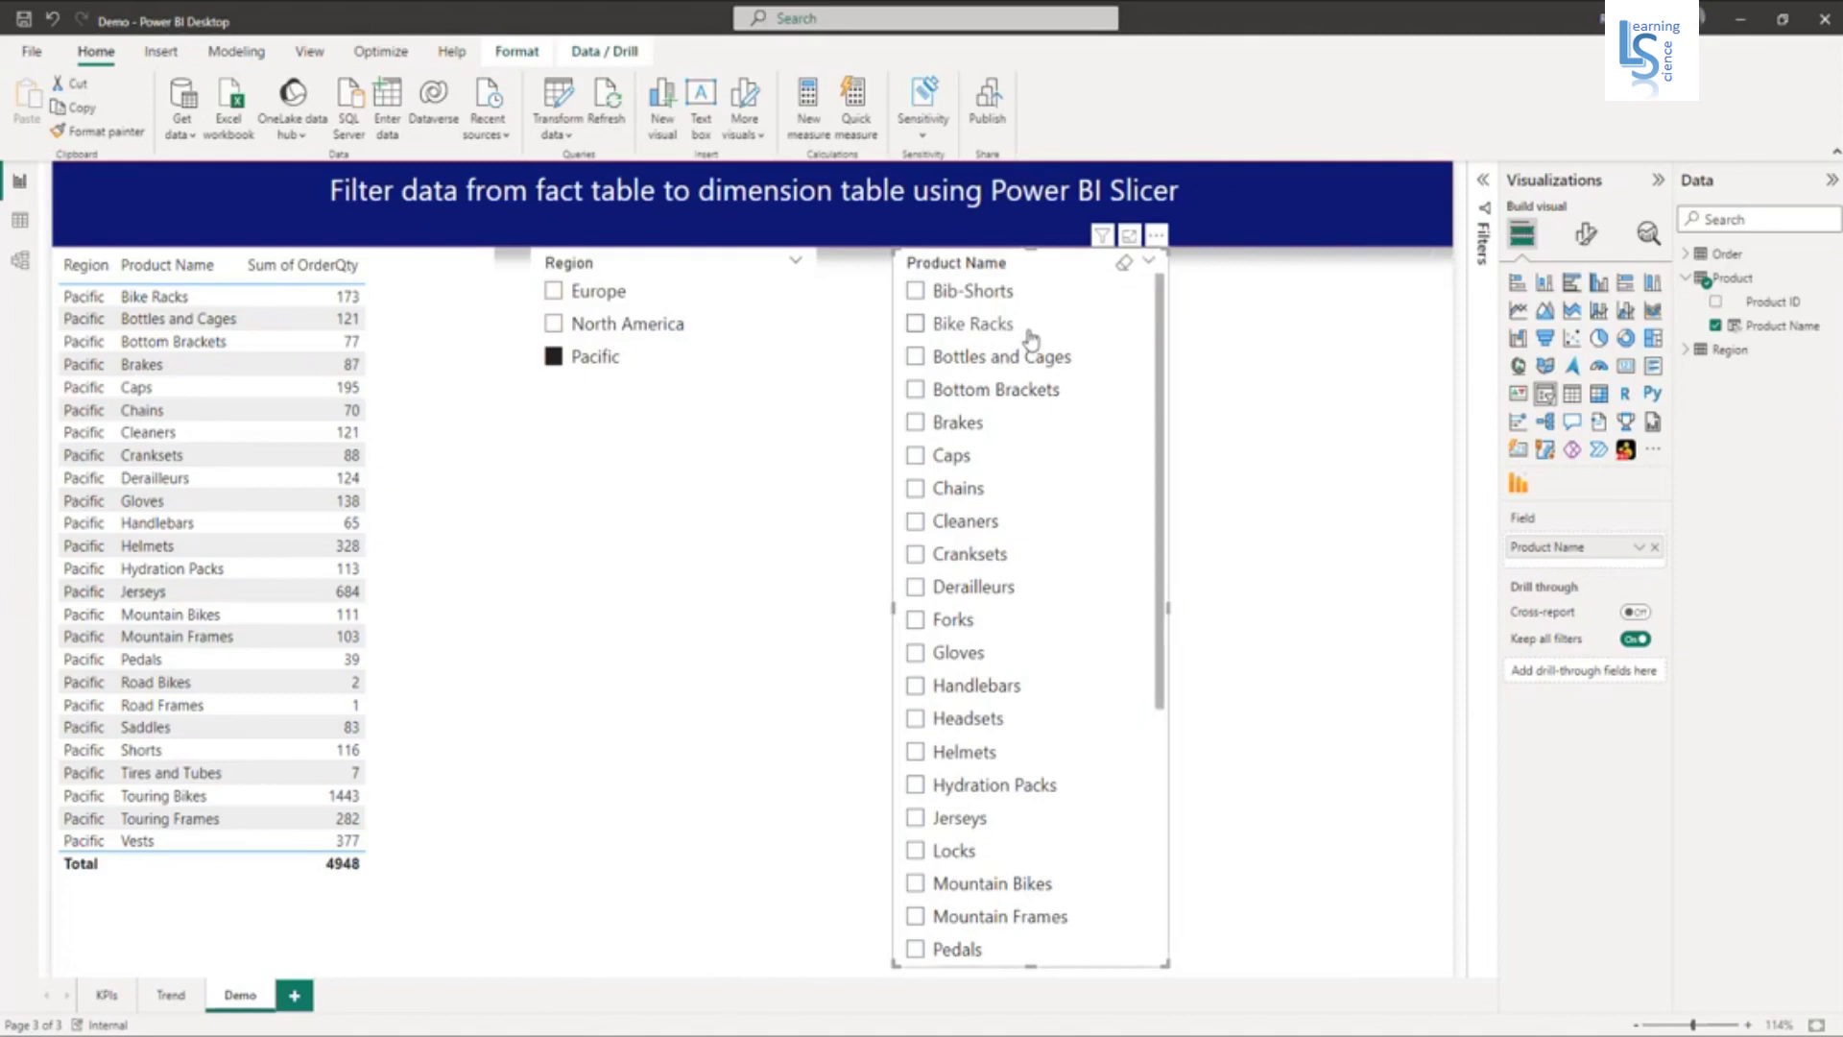
Step: Return to Model view and review the Order–Region relationship settings, closing them unchanged
{"action": "left_click", "coordinate": [21, 262]}
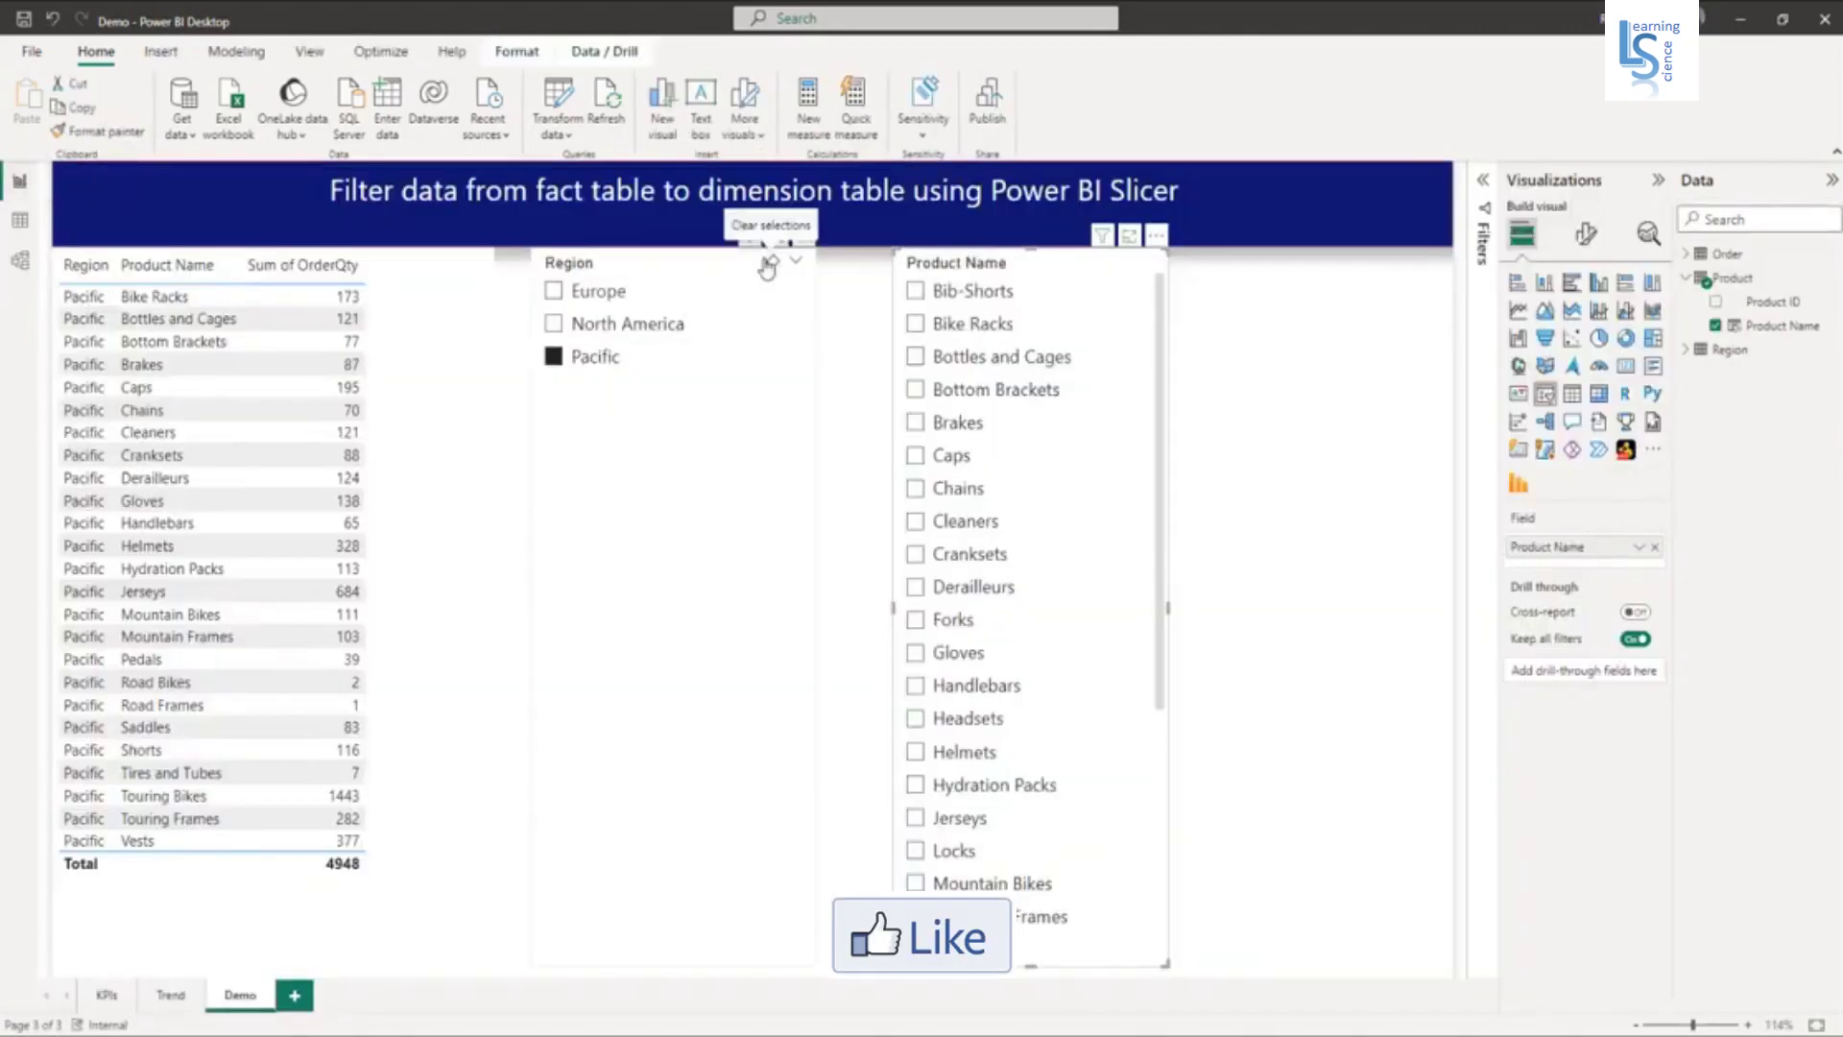
{"action": "left_click", "coordinate": [768, 257]}
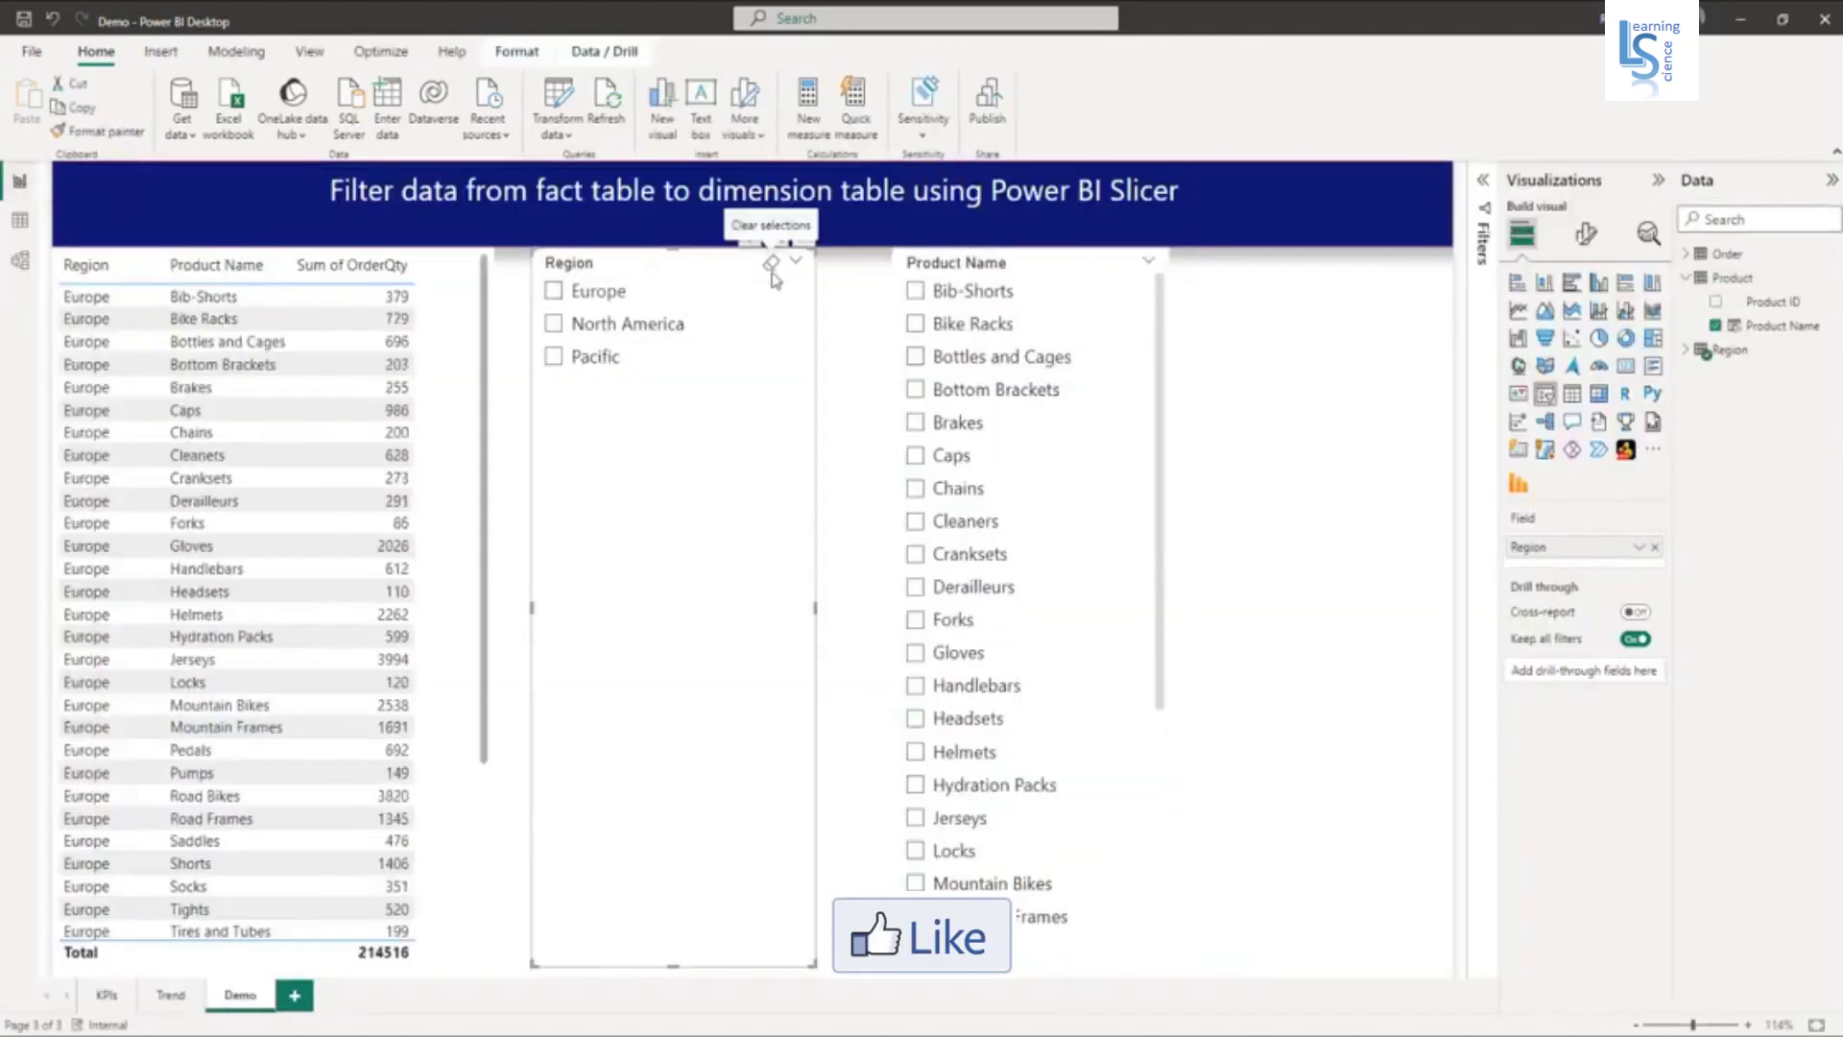
{"action": "left_click", "coordinate": [21, 263]}
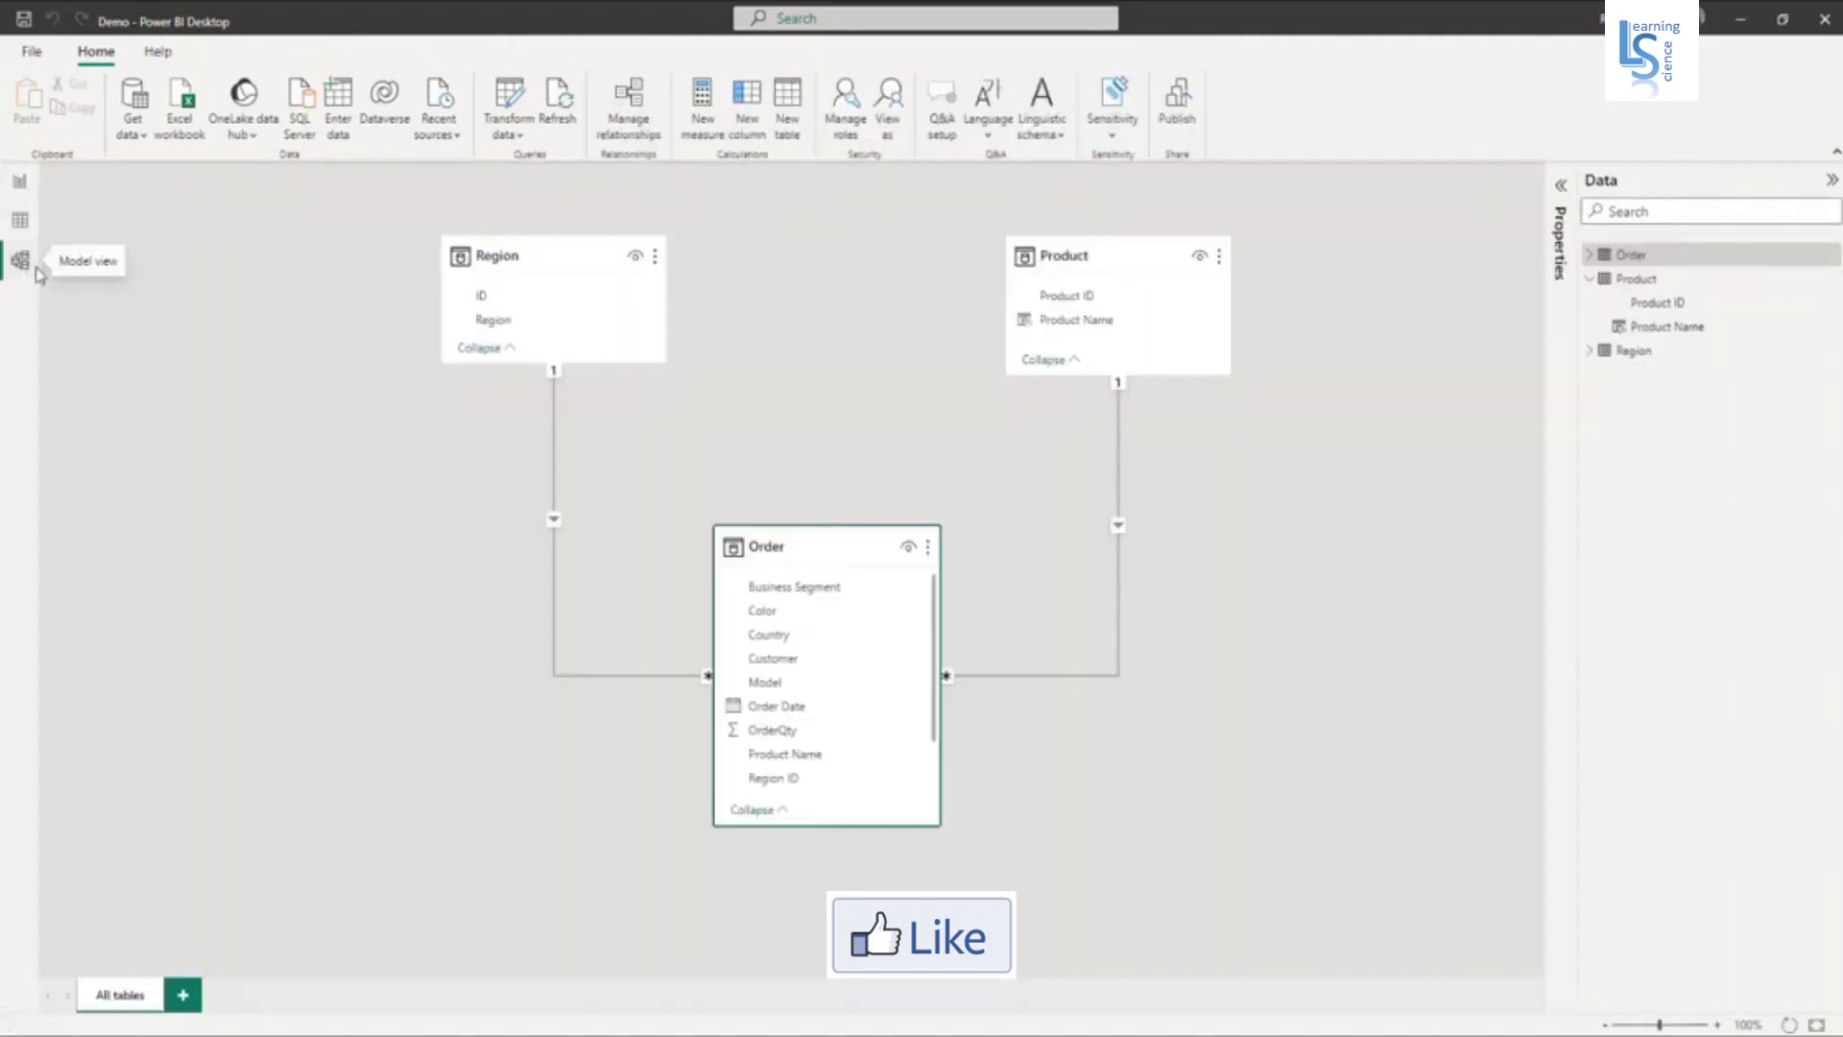
{"action": "double_click", "coordinate": [555, 473]}
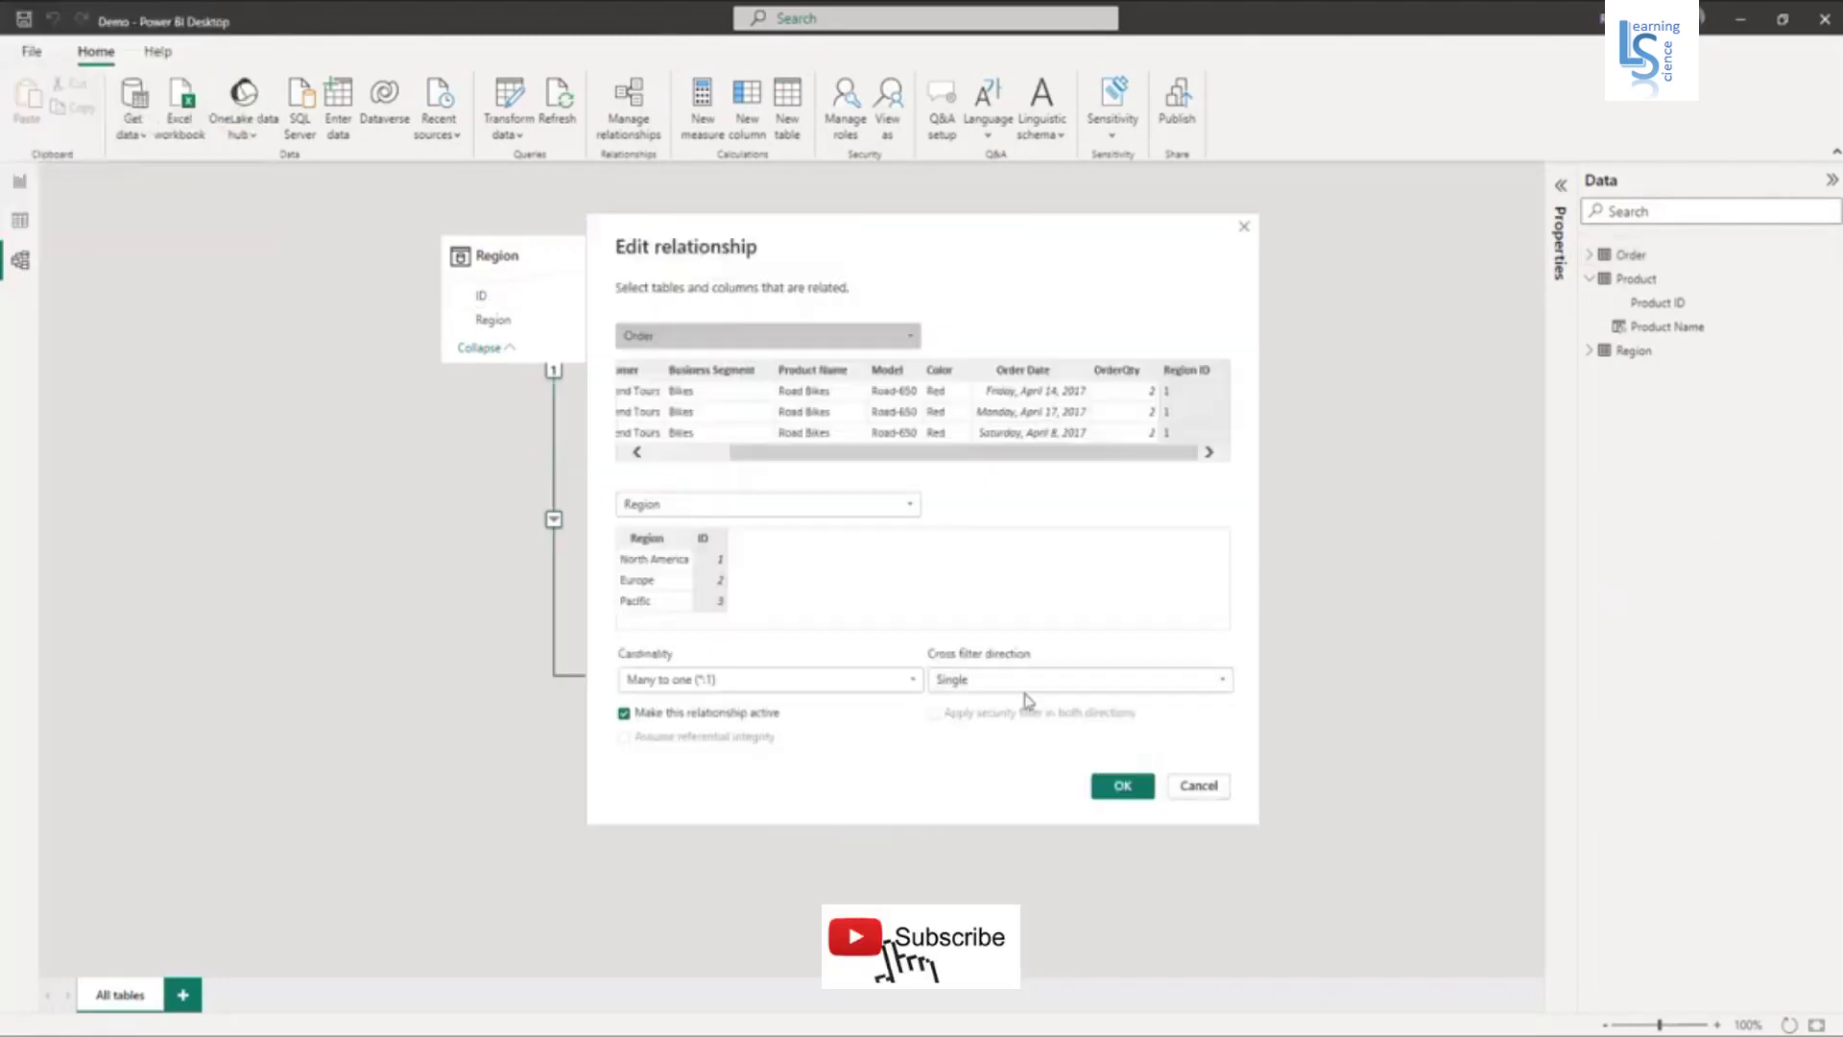
{"action": "left_click", "coordinate": [1121, 787]}
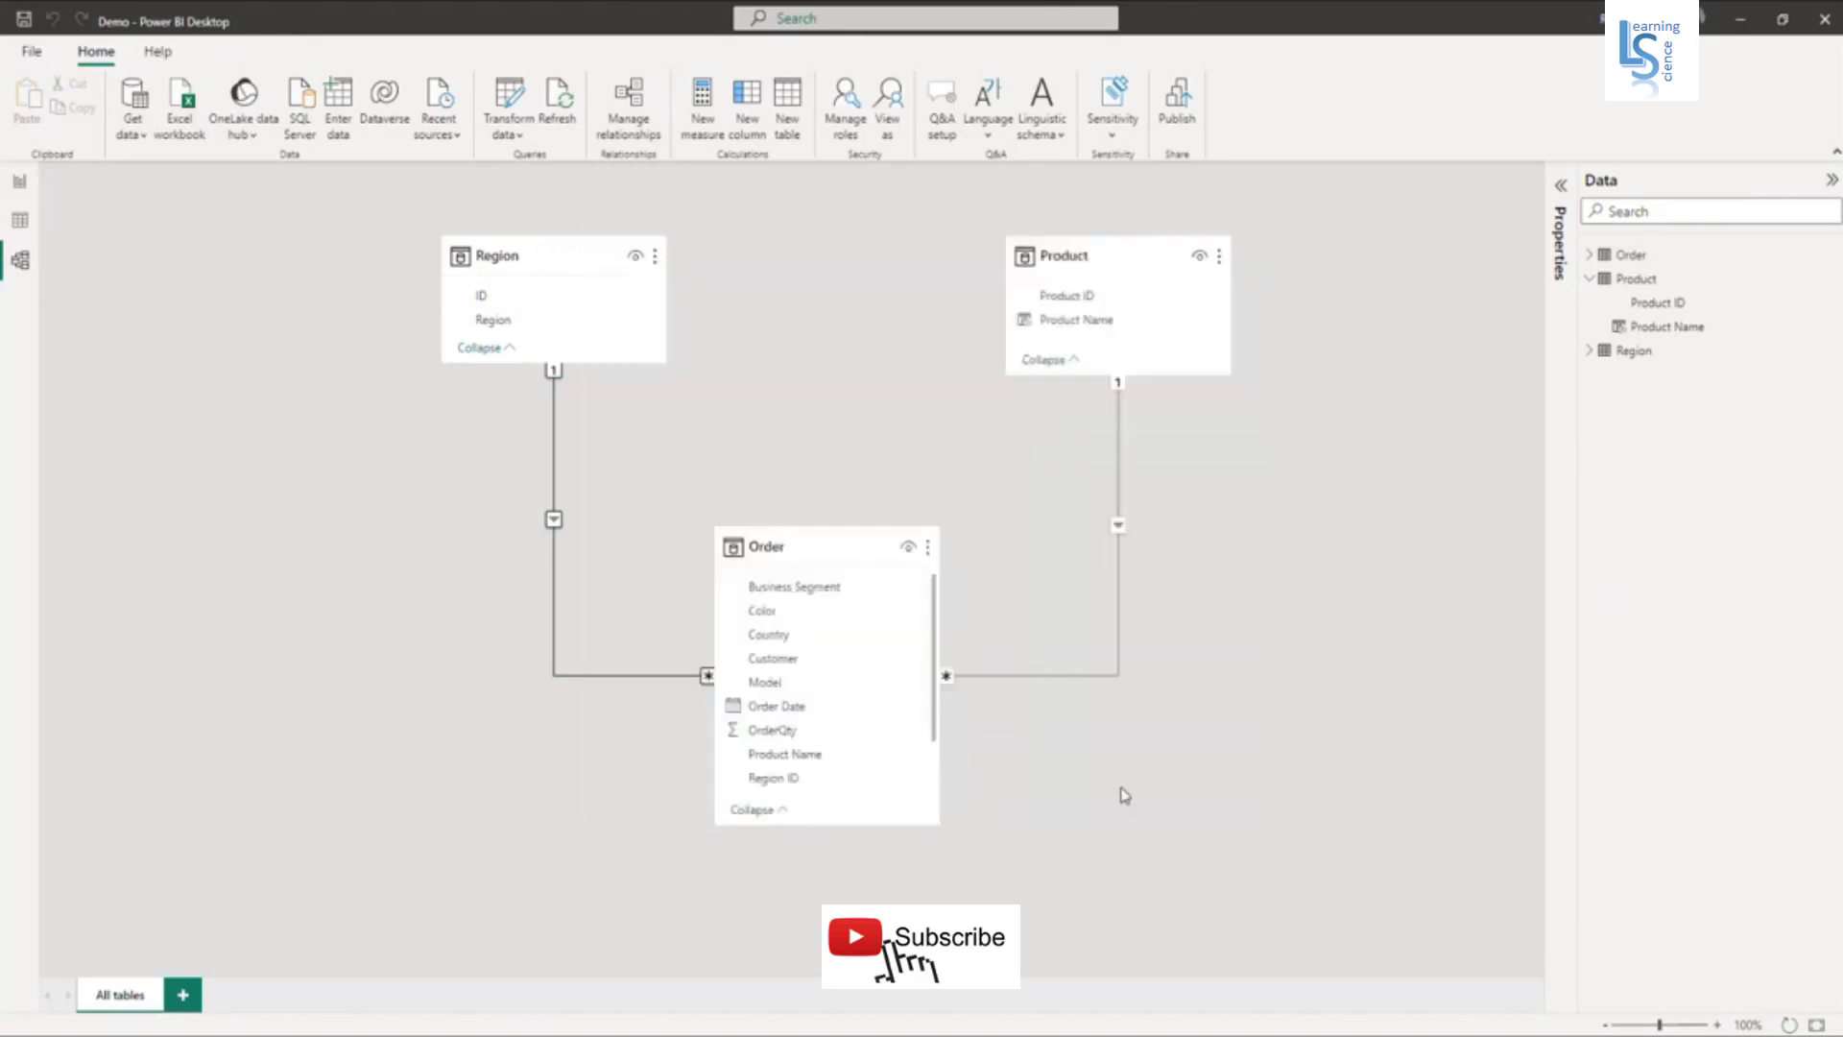
Step: Set the Order–Product relationship's cross filter direction to Both
{"action": "double_click", "coordinate": [1119, 480]}
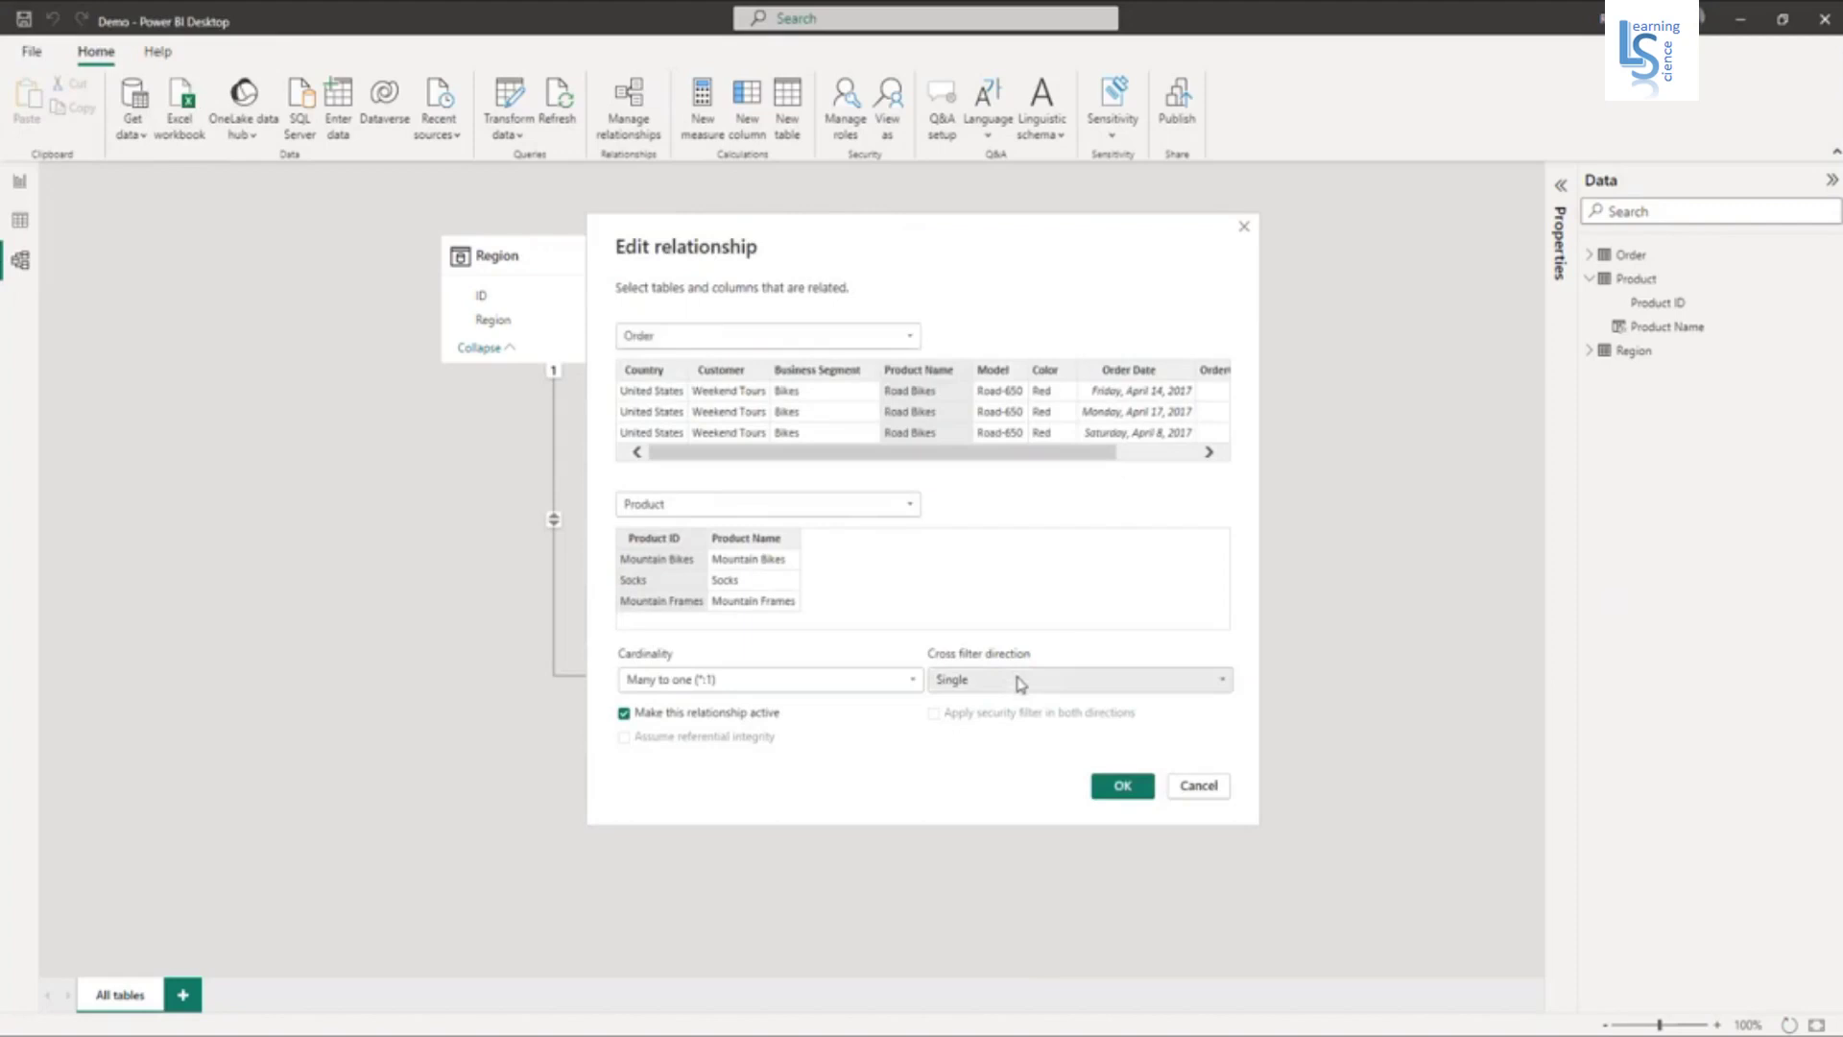
{"action": "left_click", "coordinate": [1079, 678]}
{"action": "left_click", "coordinate": [976, 727]}
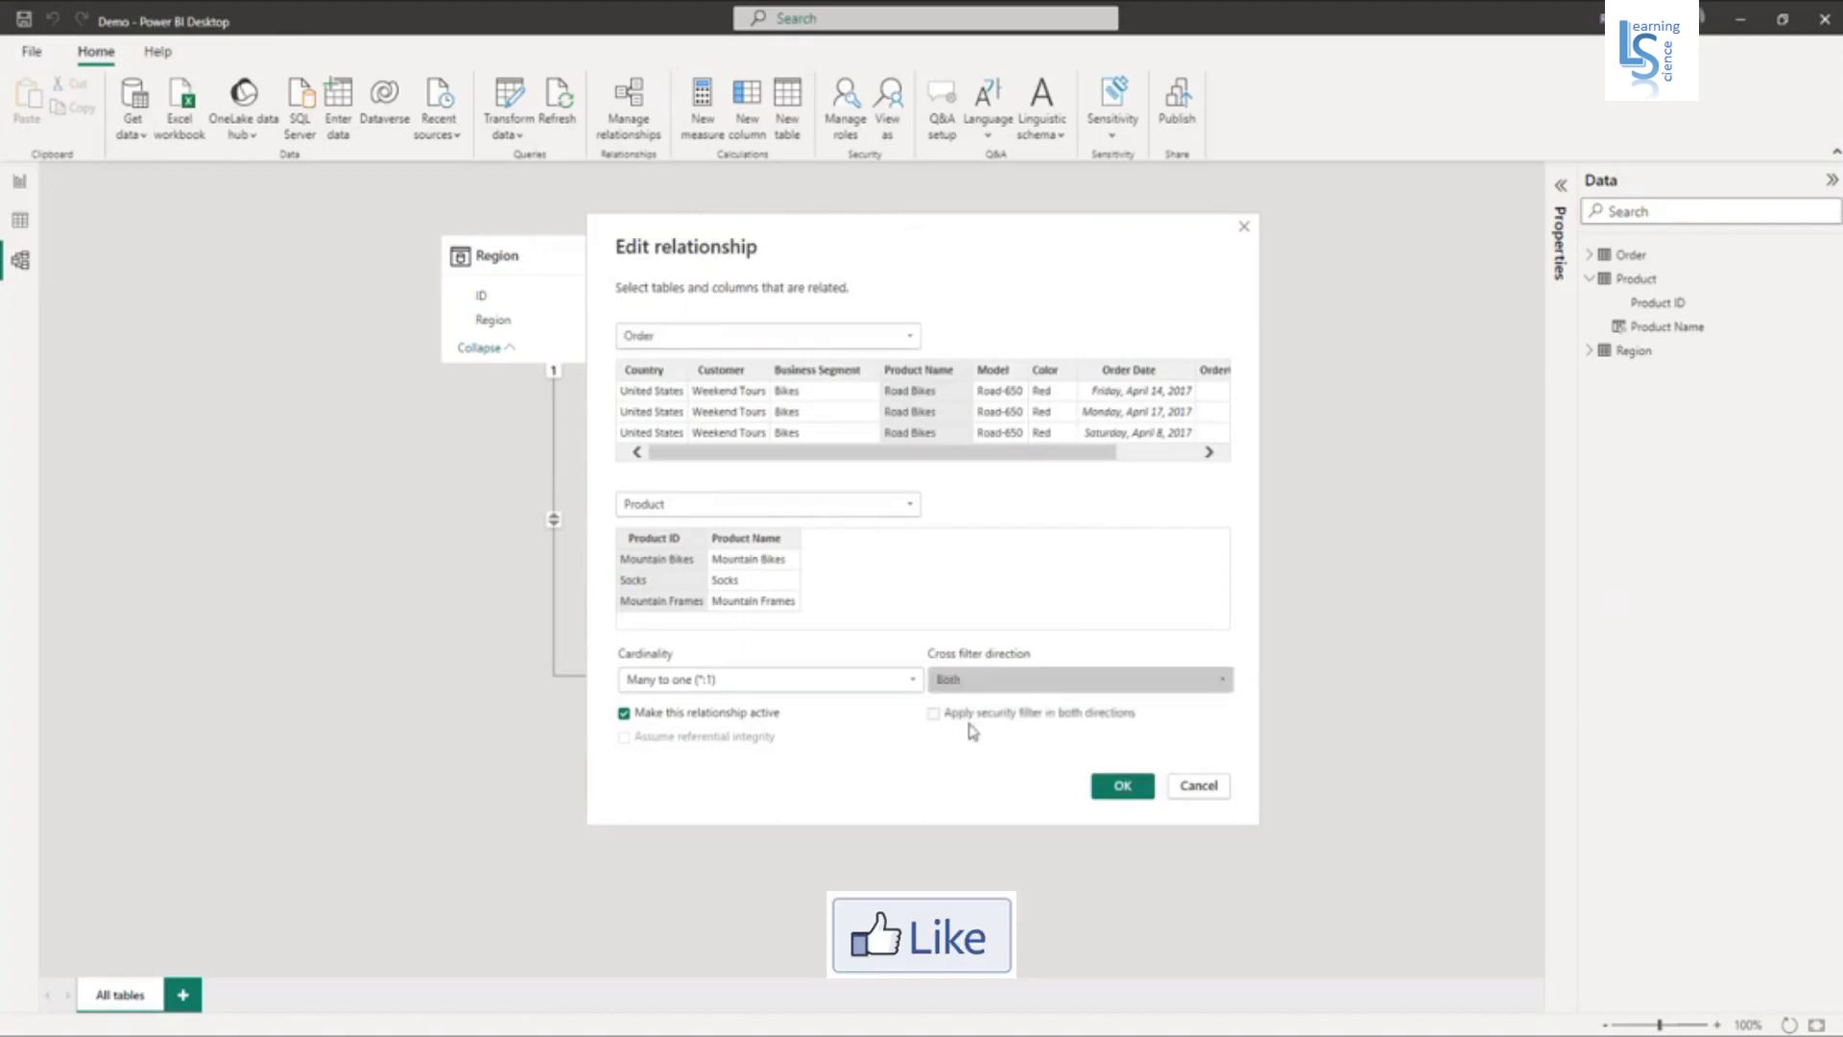
{"action": "left_click", "coordinate": [1121, 786]}
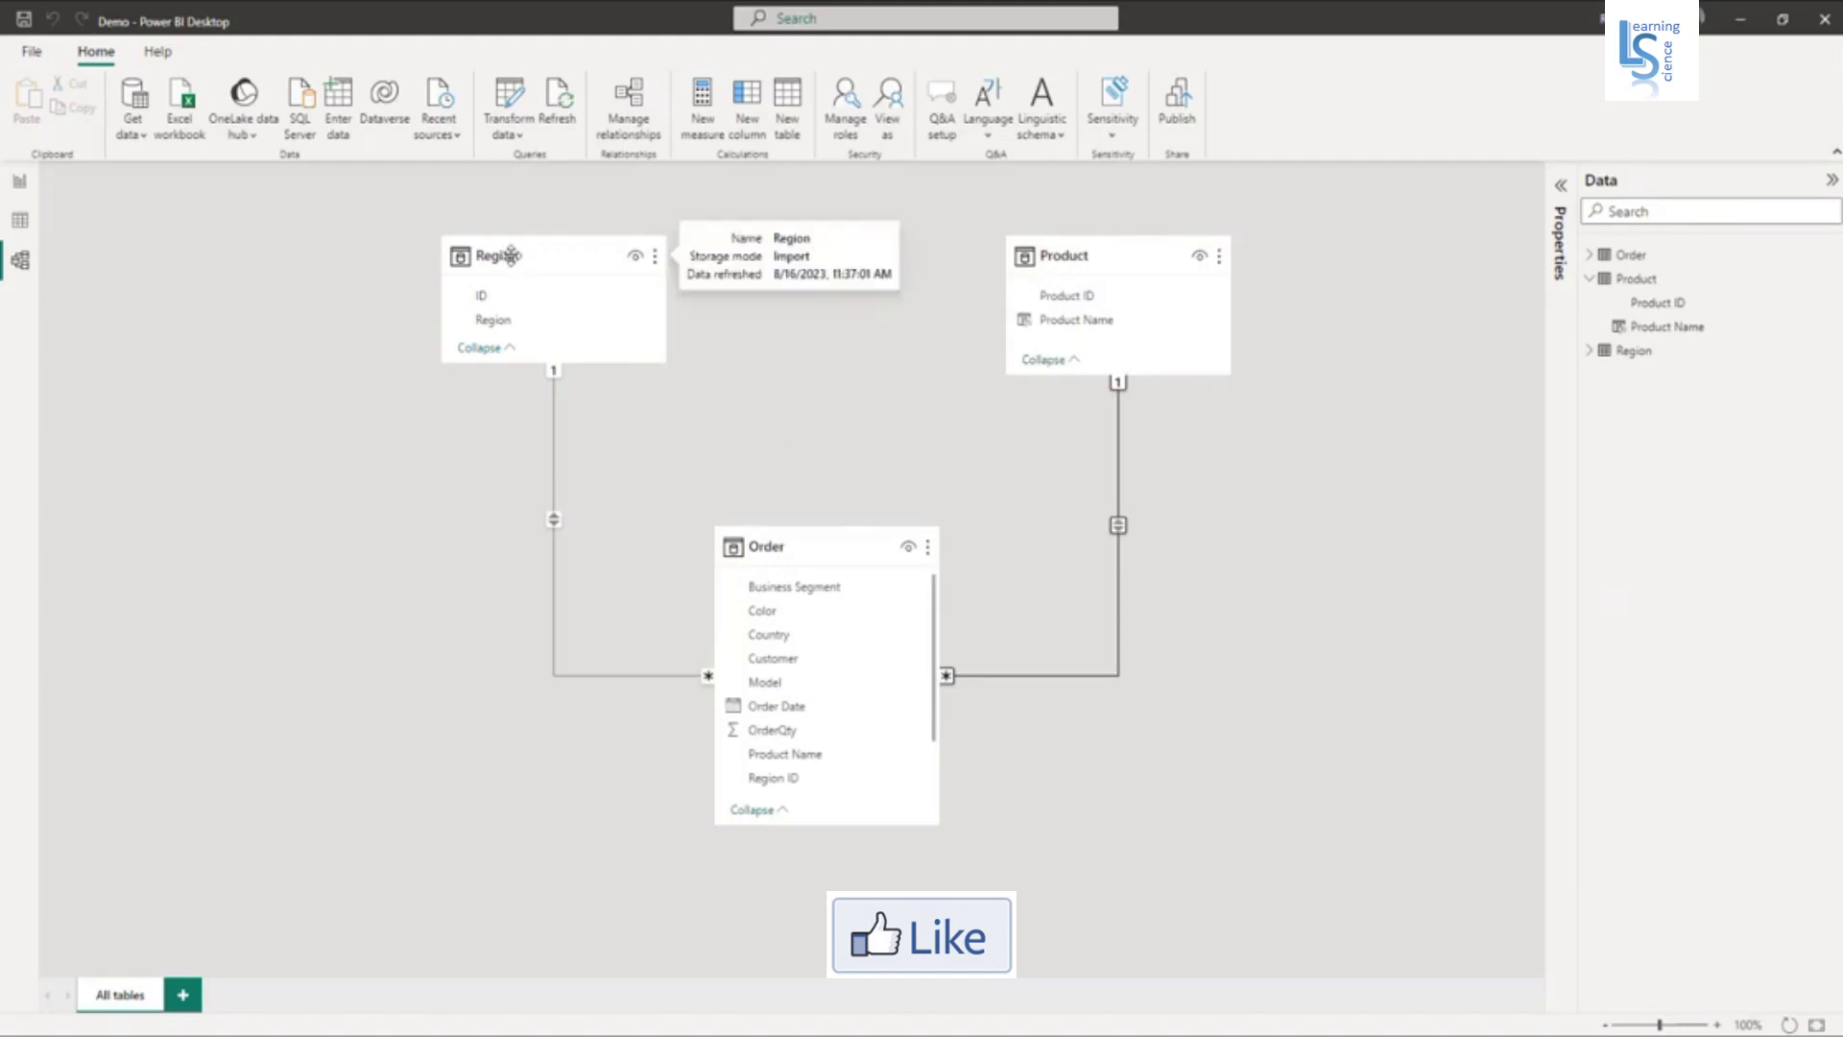
{"action": "mouse_move", "coordinate": [507, 257]}
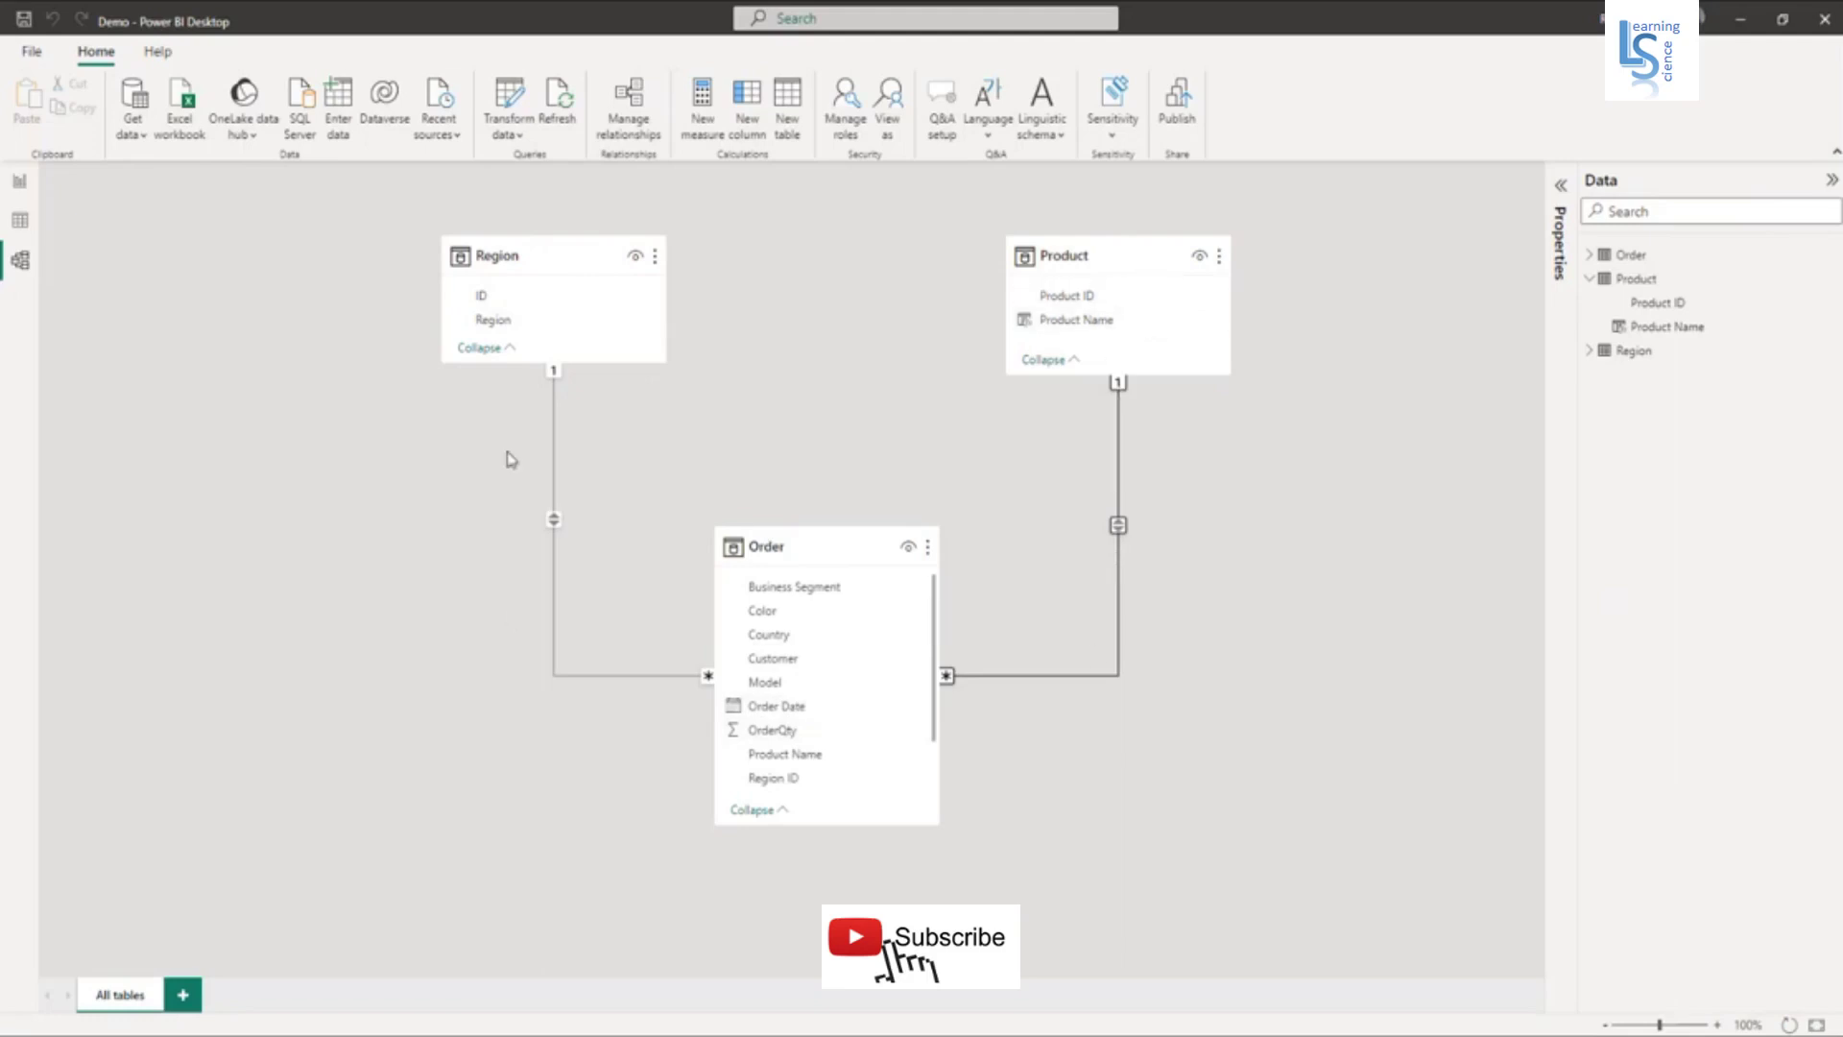
Step: Back on the report, select North America then Pacific and review the narrowed Product Name list
{"action": "left_click", "coordinate": [19, 185]}
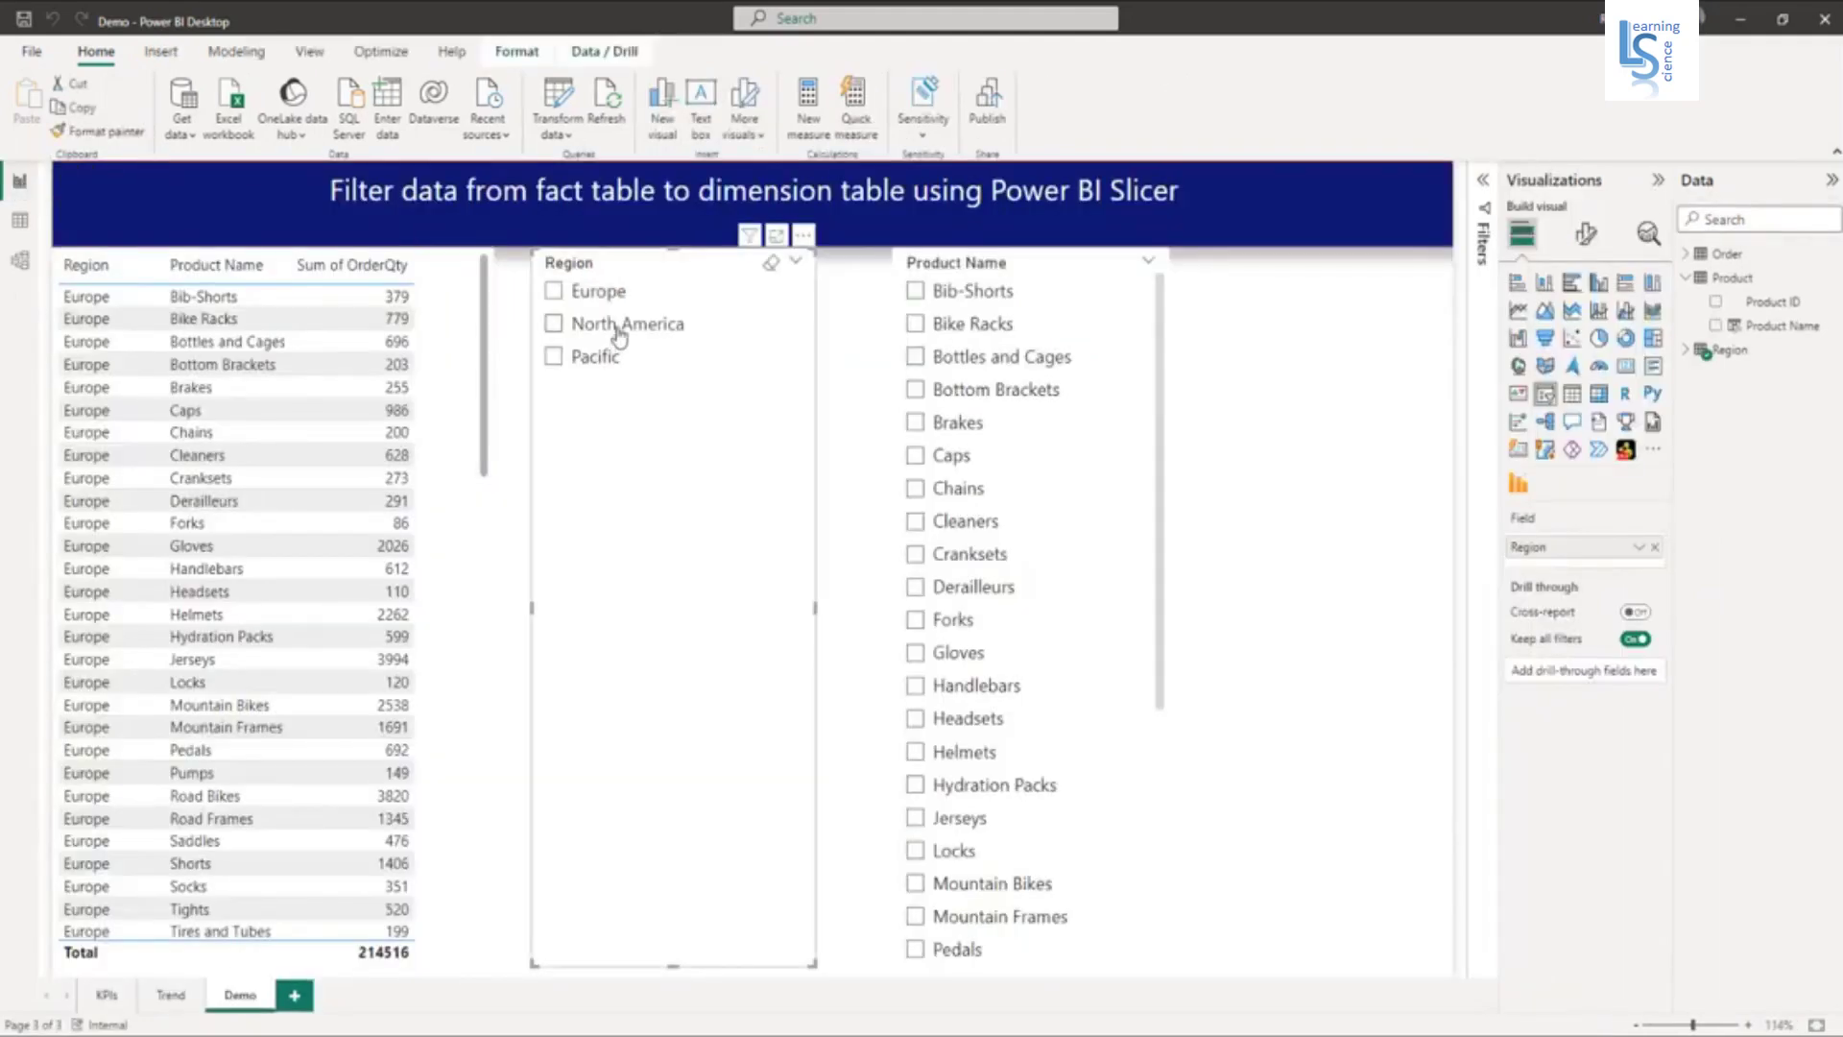
{"action": "left_click", "coordinate": [554, 324]}
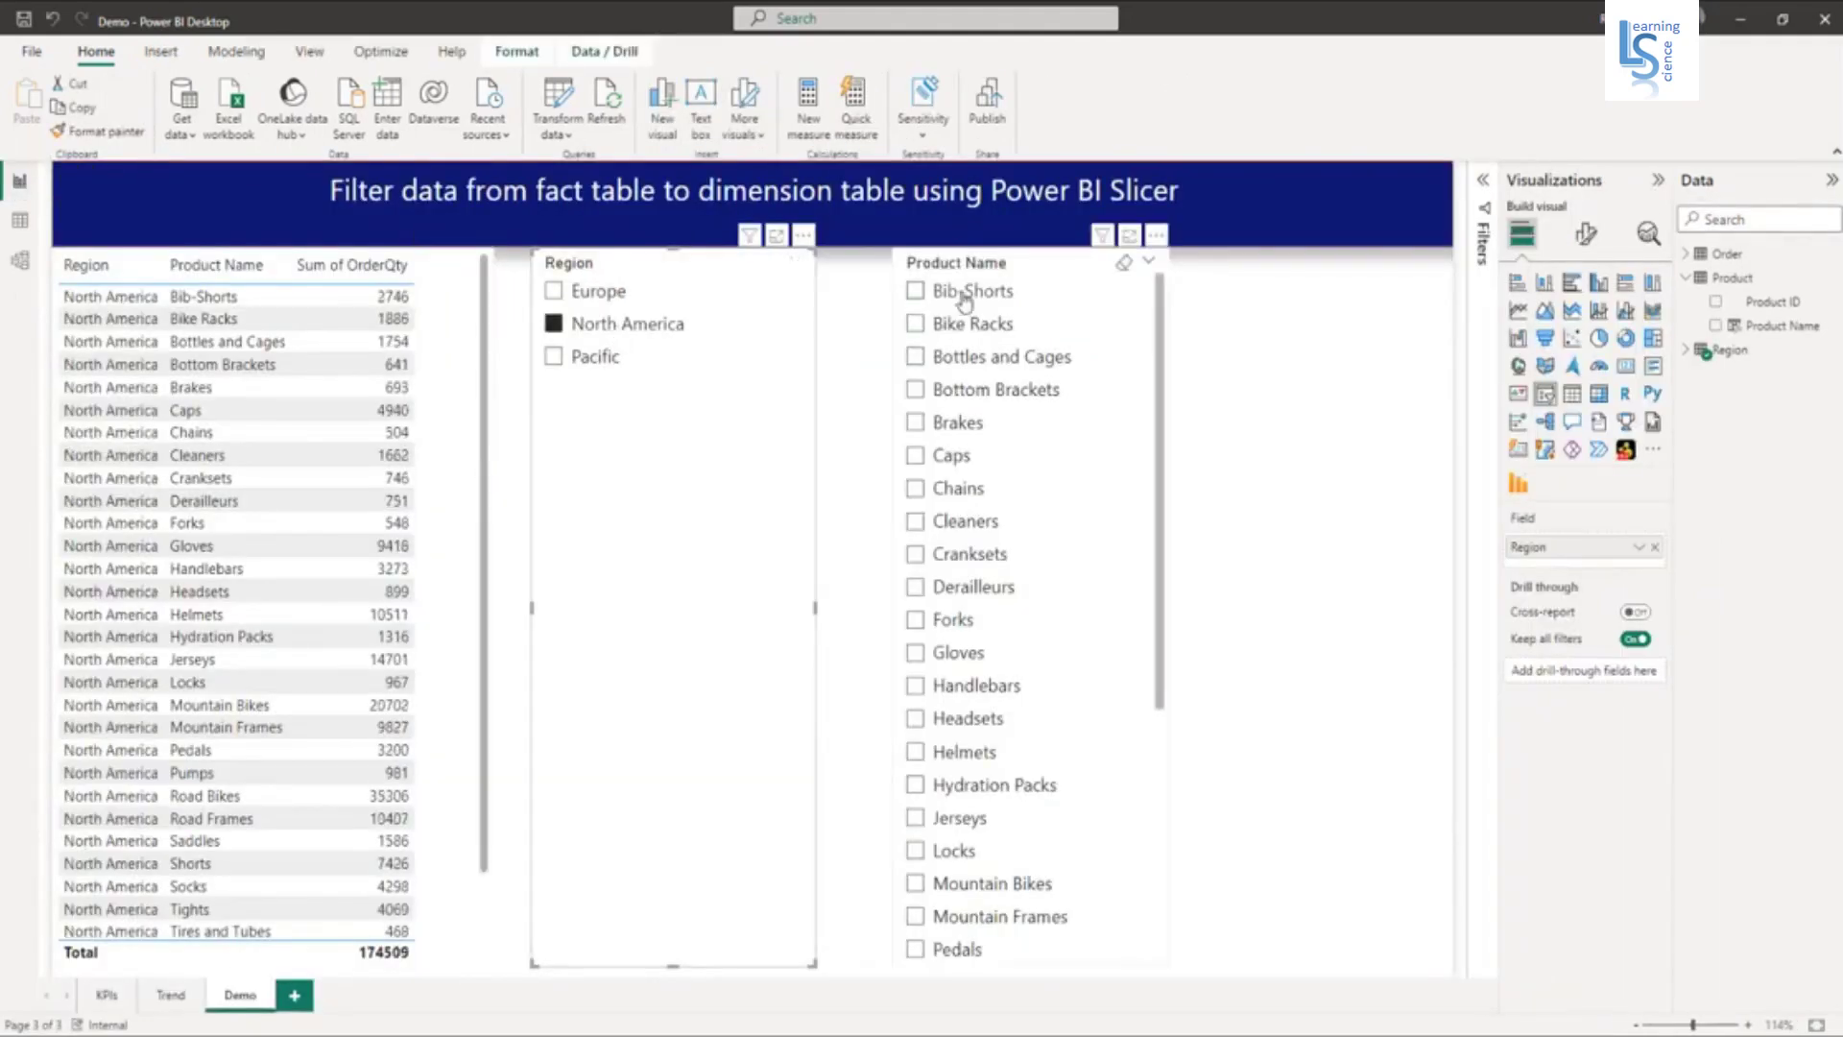
{"action": "scroll", "coordinate": [1151, 576], "scroll_direction": "down", "scroll_amount": 5}
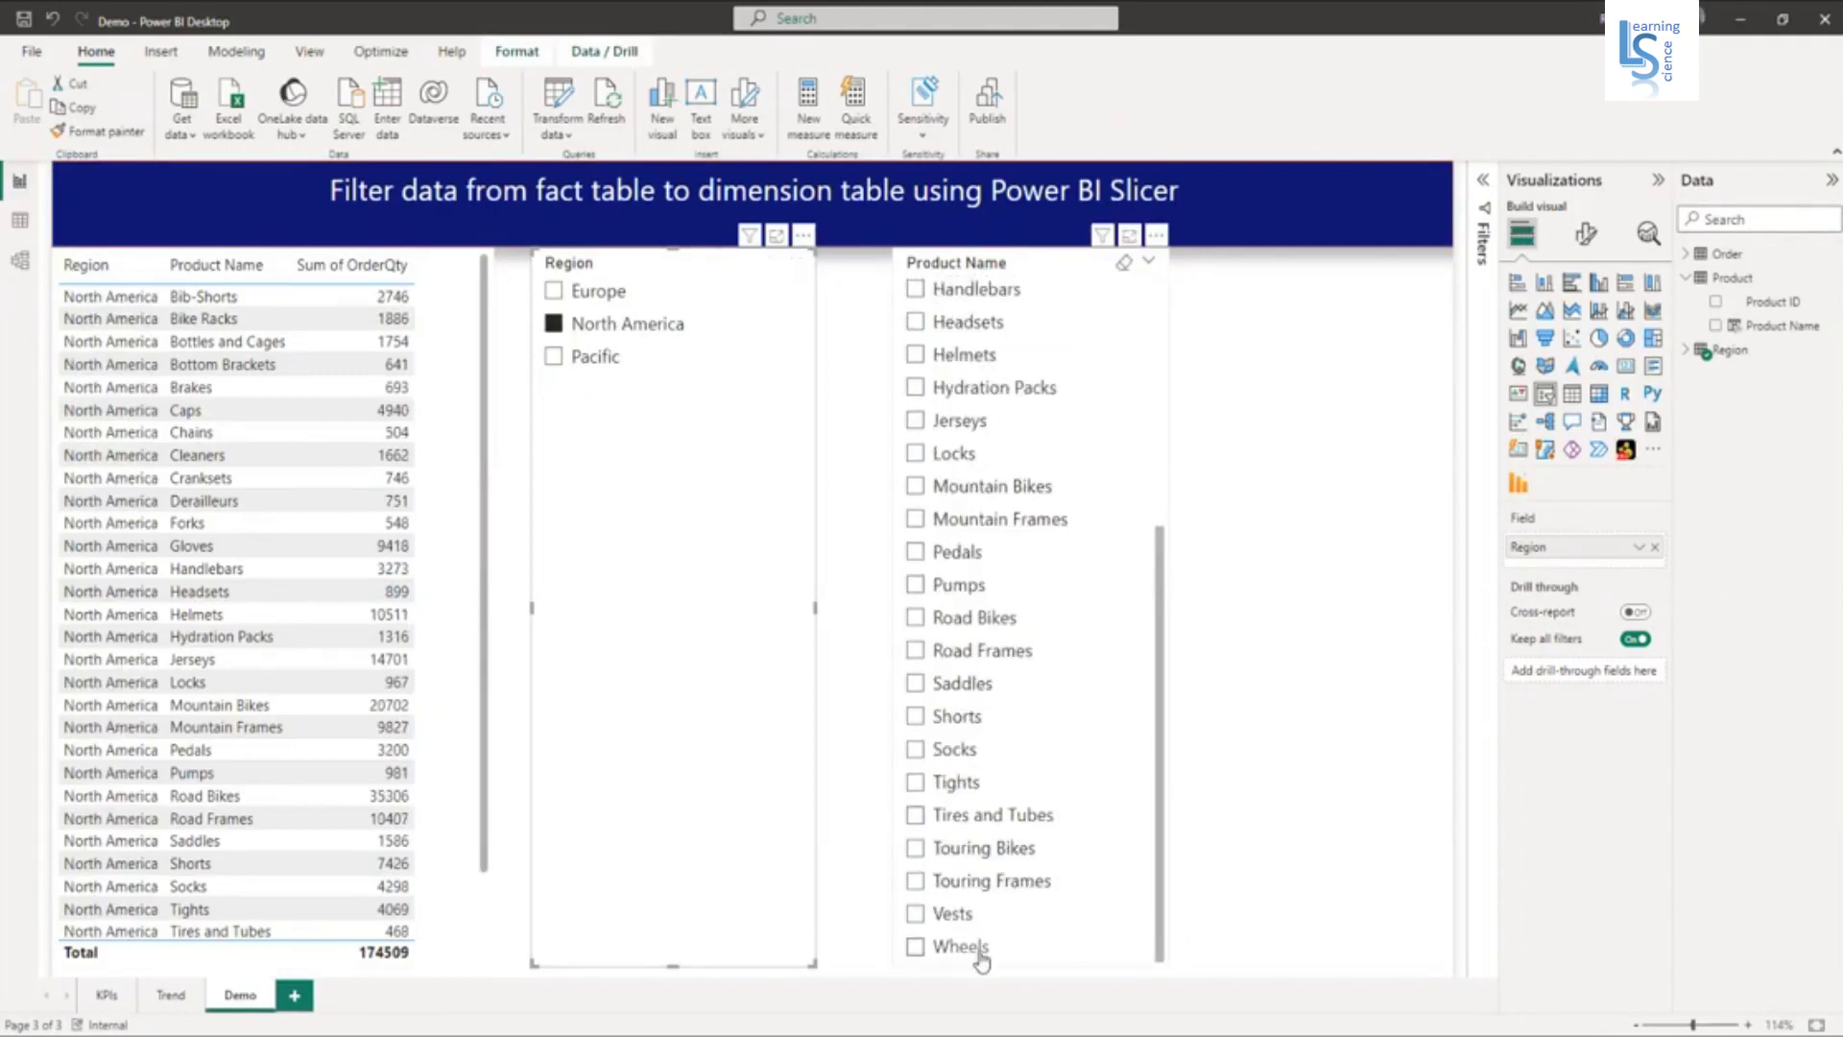
{"action": "left_click", "coordinate": [602, 371]}
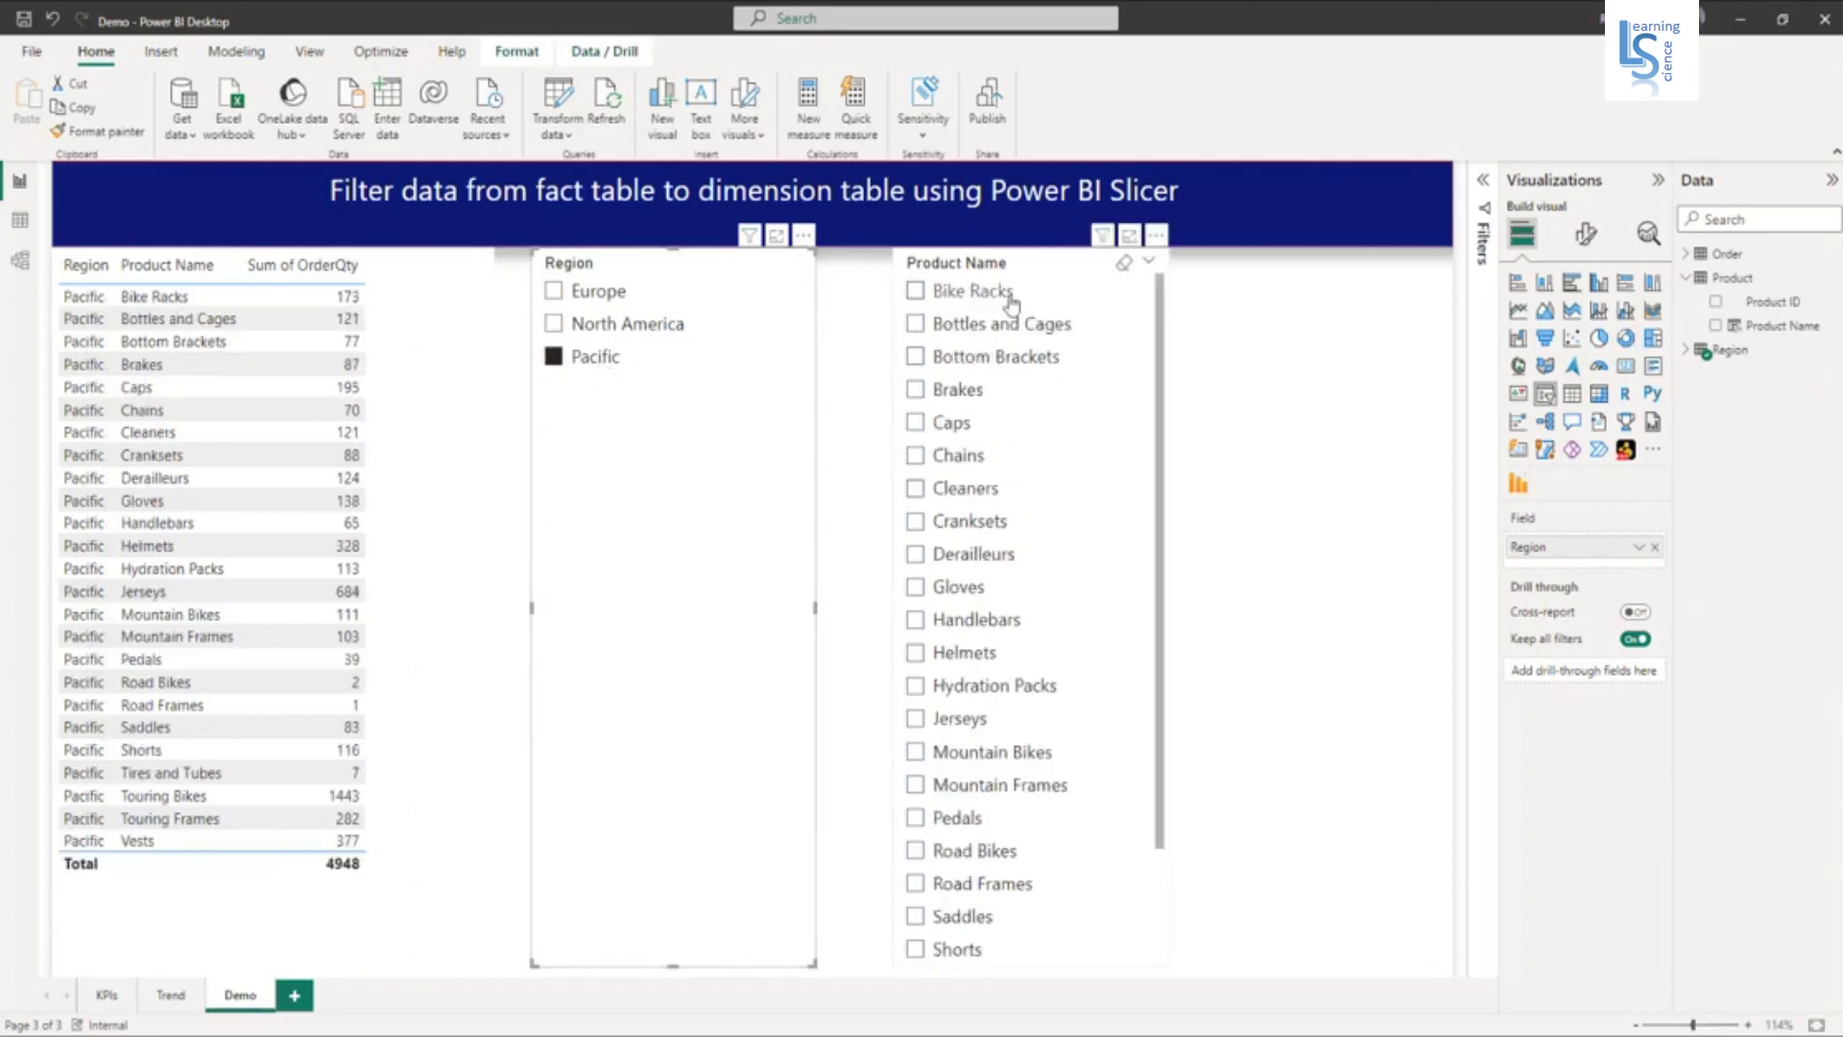
{"action": "scroll", "coordinate": [1052, 672], "scroll_direction": "down", "scroll_amount": 2}
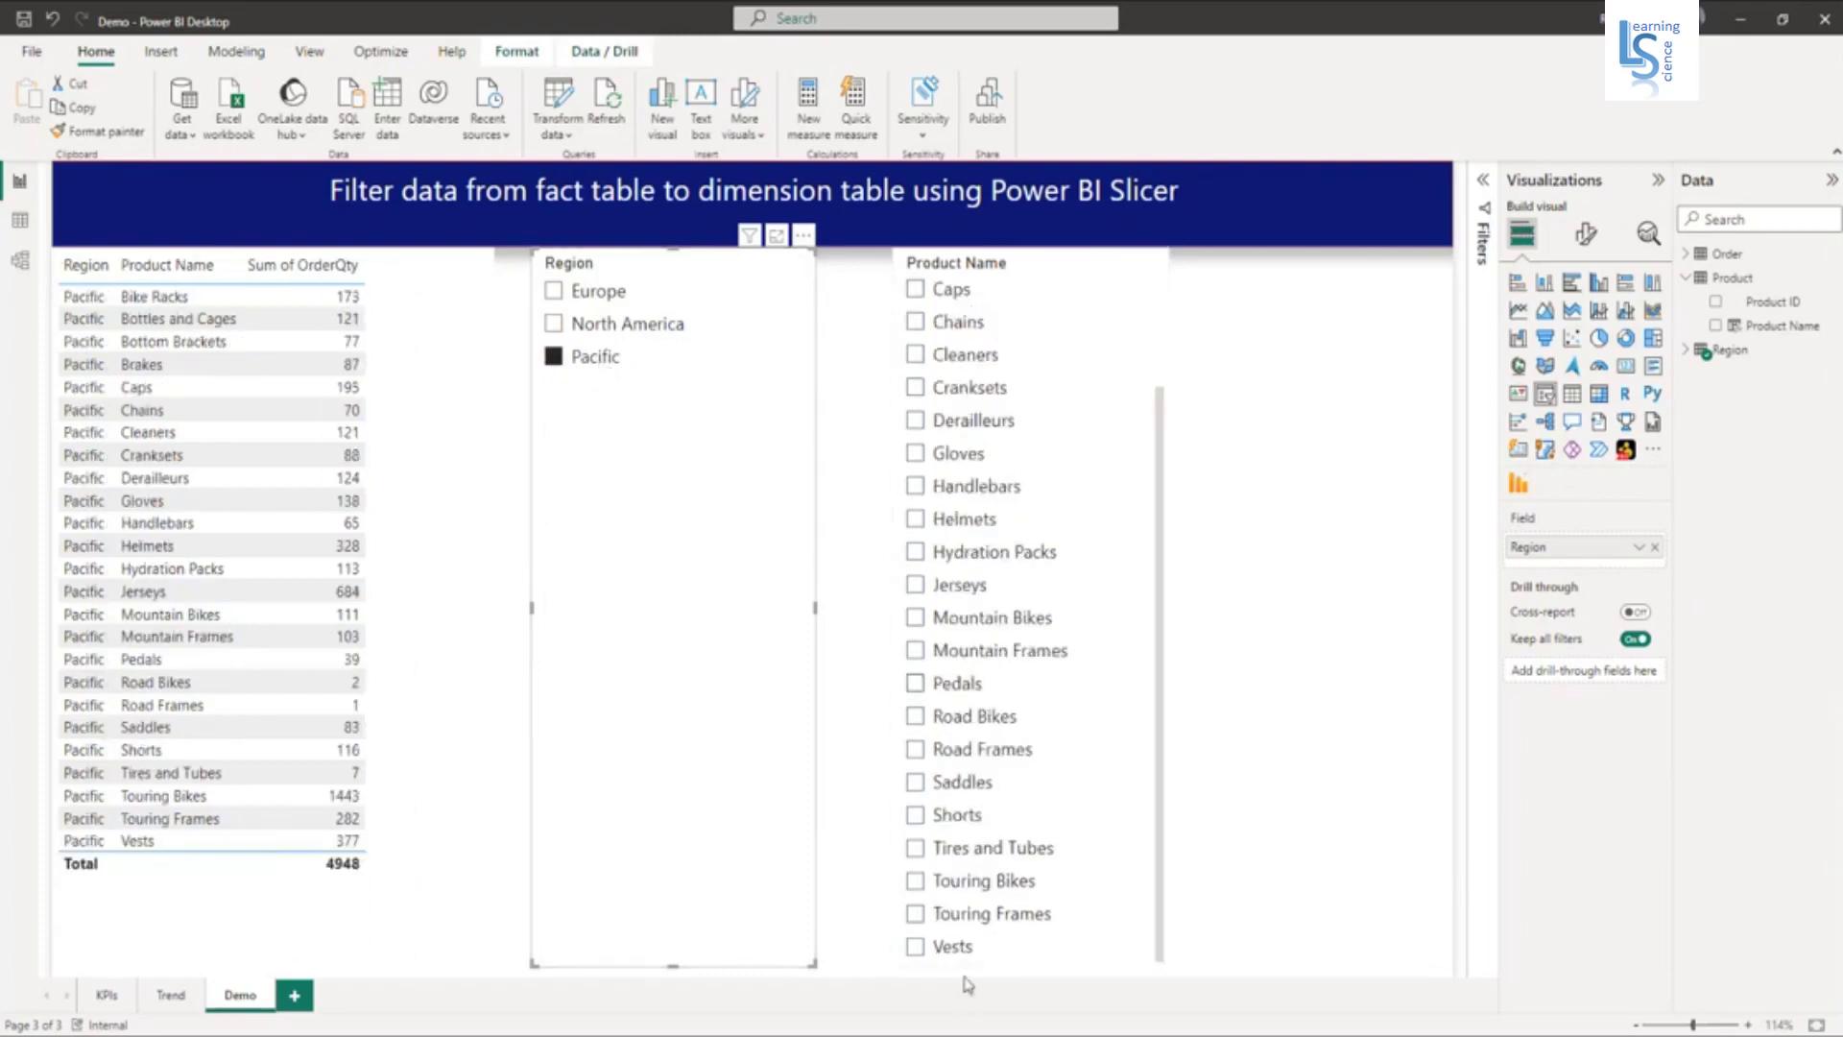